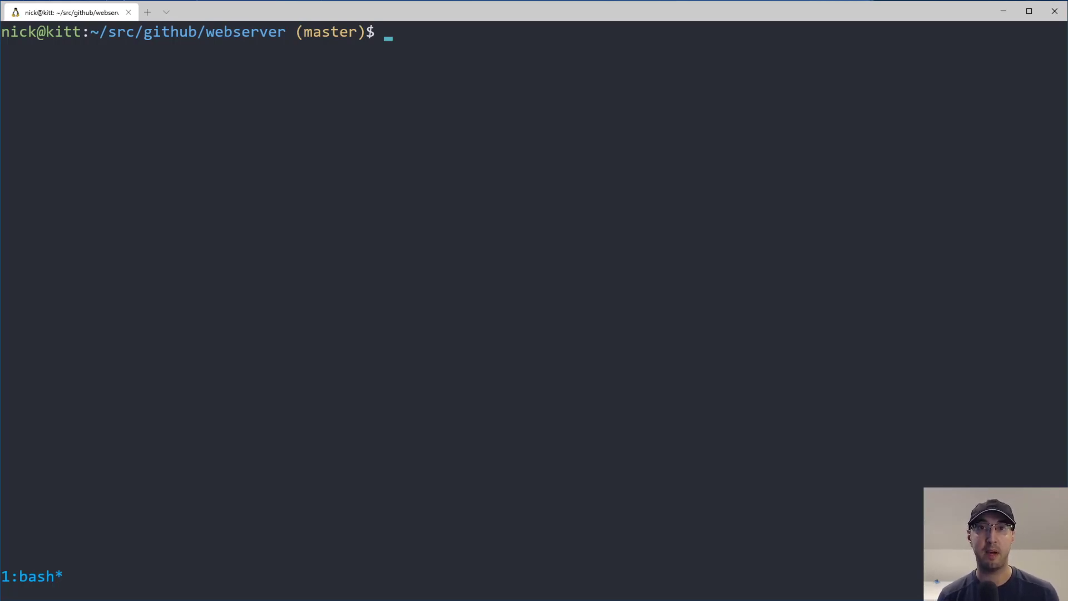
{"action": "type", "text": "webser"}
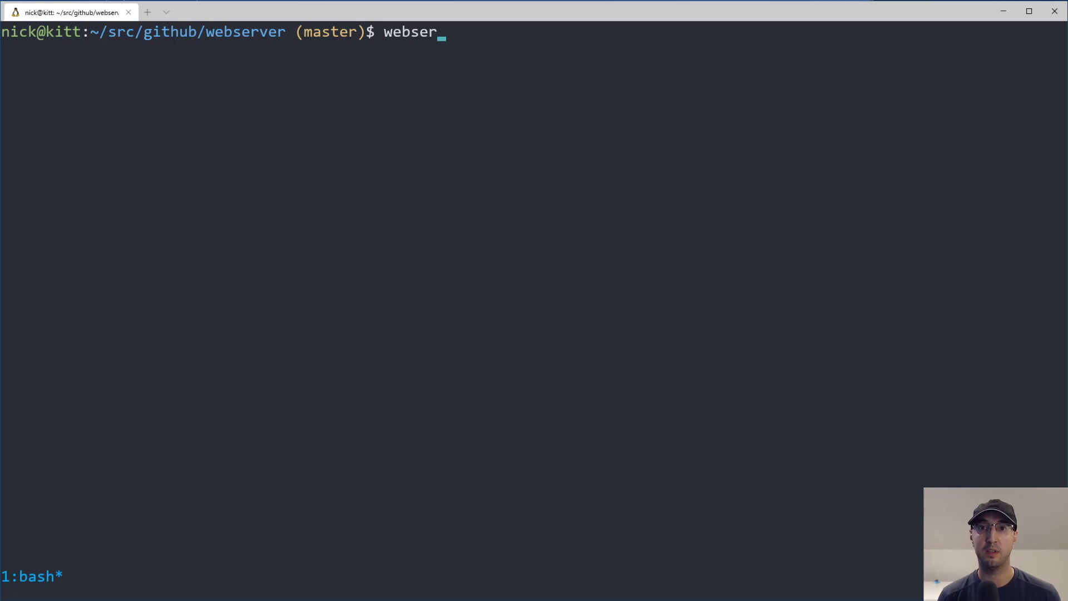
{"action": "type", "text": "ver"}
- Run the webserver script so it listens on localhost:8008
{"action": "key", "text": "Return"}
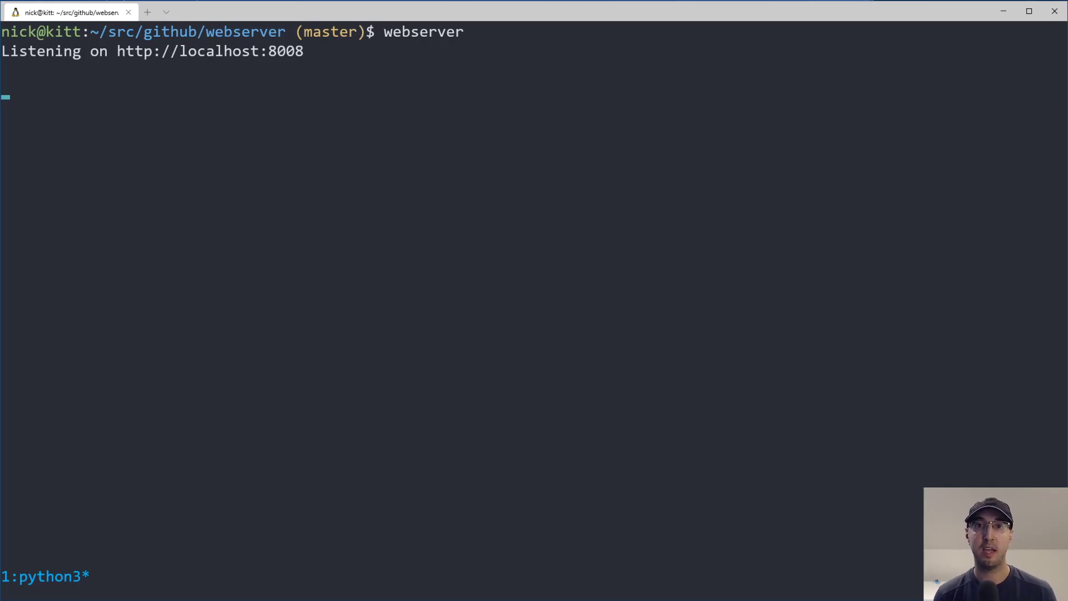
- In a new tmux window, open the project in vim and load the webserver file
{"action": "key", "text": "ctrl+b"}
{"action": "type", "text": "cvim ."}
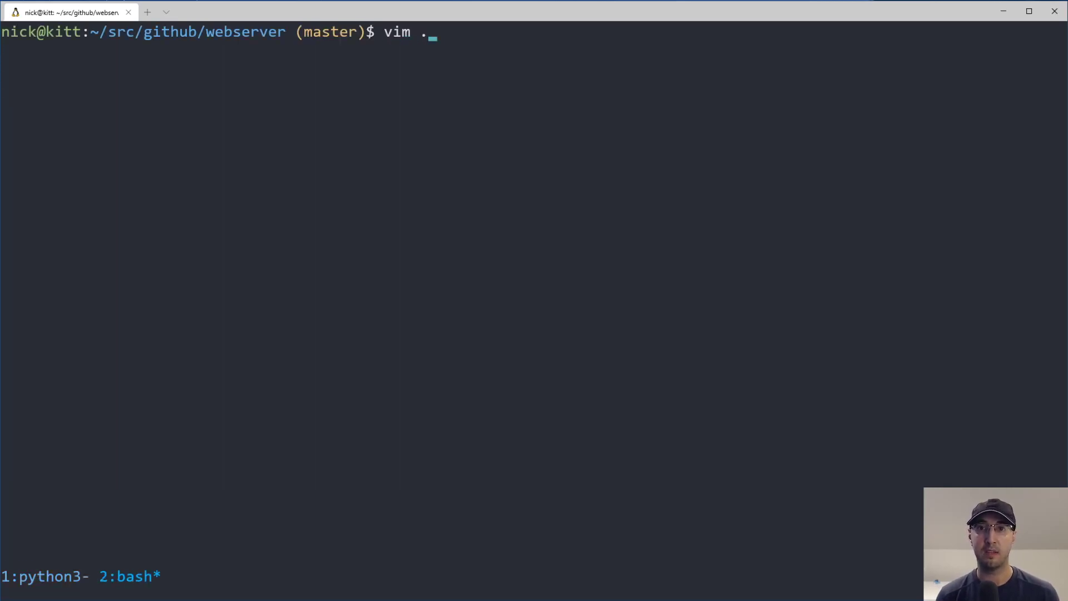
{"action": "key", "text": "Return"}
{"action": "type", "text": "webserver/web"}
{"action": "key", "text": "Return"}
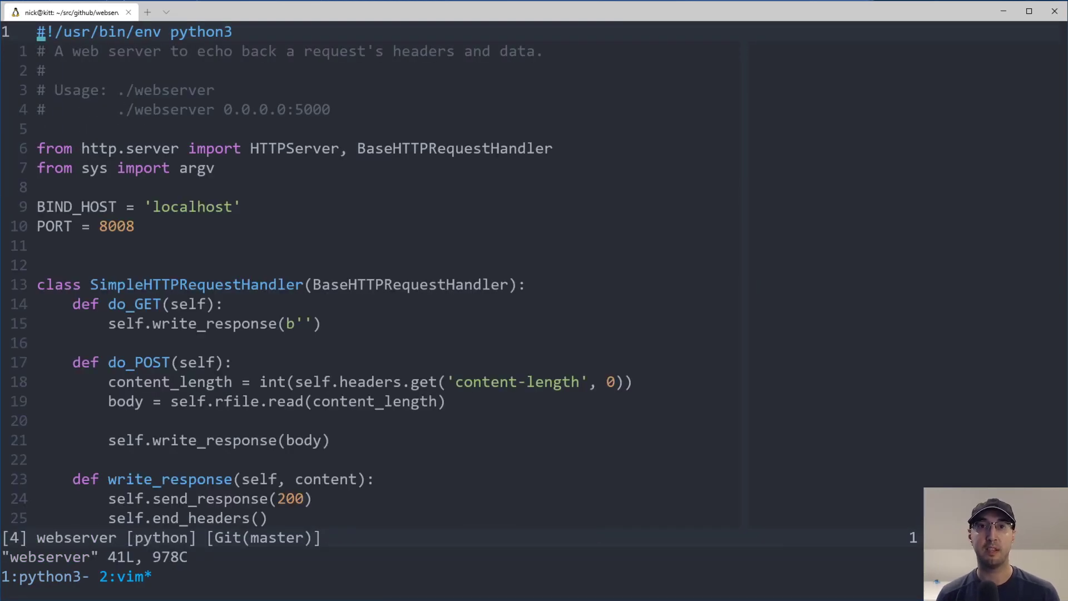
{"action": "key", "text": "j"}
{"action": "key", "text": "j"}
{"action": "key", "text": "j"}
{"action": "key", "text": "j"}
{"action": "key", "text": "j"}
{"action": "key", "text": "j"}
{"action": "key", "text": "j"}
{"action": "key", "text": "j"}
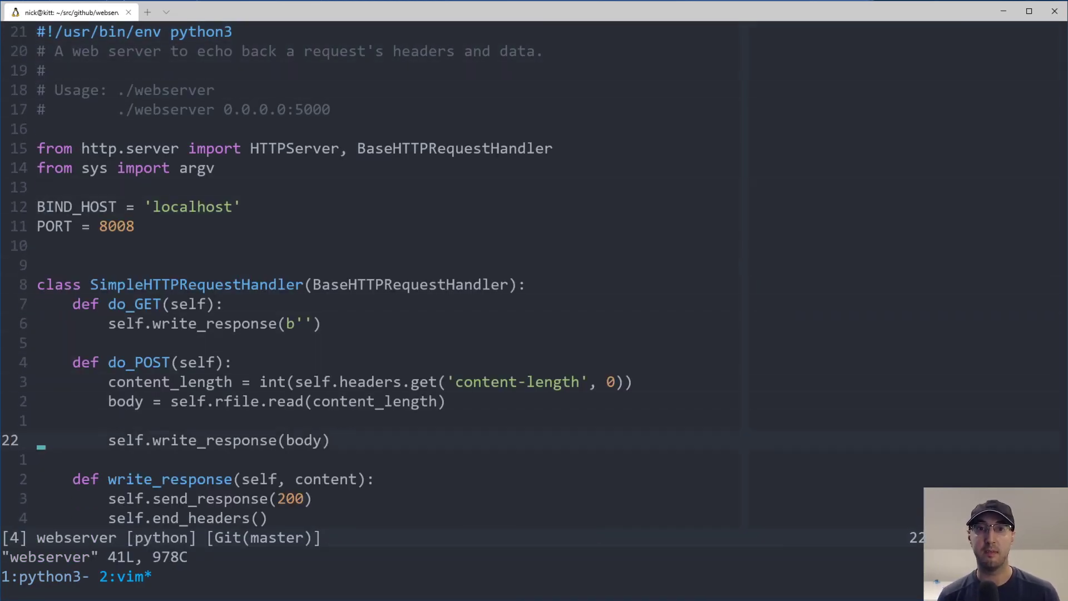
{"action": "key", "text": "j"}
{"action": "key", "text": "j"}
{"action": "key", "text": "j"}
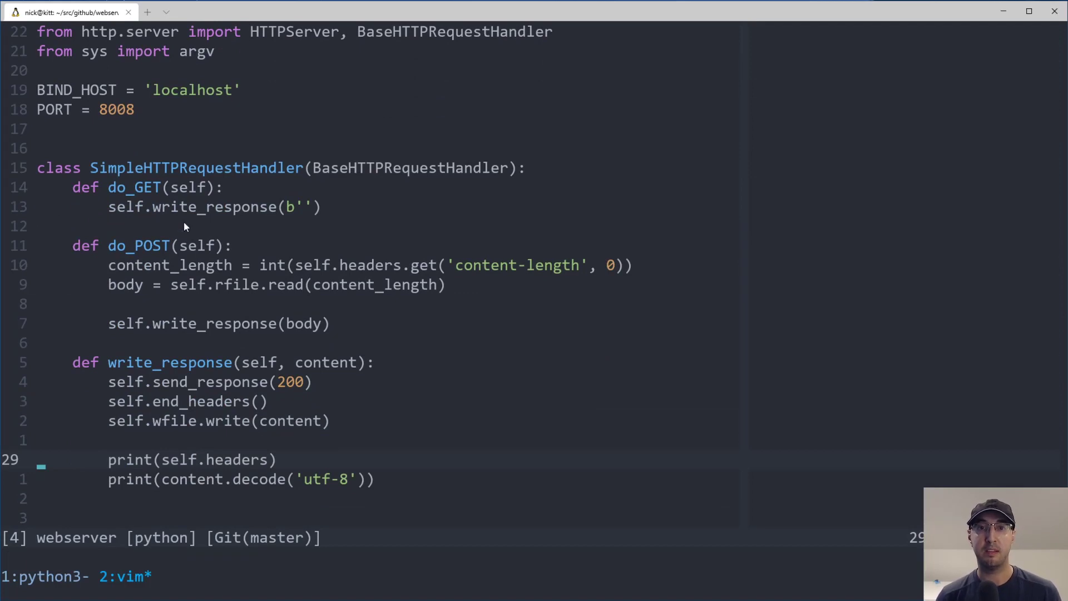
- Review the do_GET and do_POST handlers and the request-body reading line
{"action": "left_click", "coordinate": [155, 188]}
{"action": "left_click", "coordinate": [147, 249]}
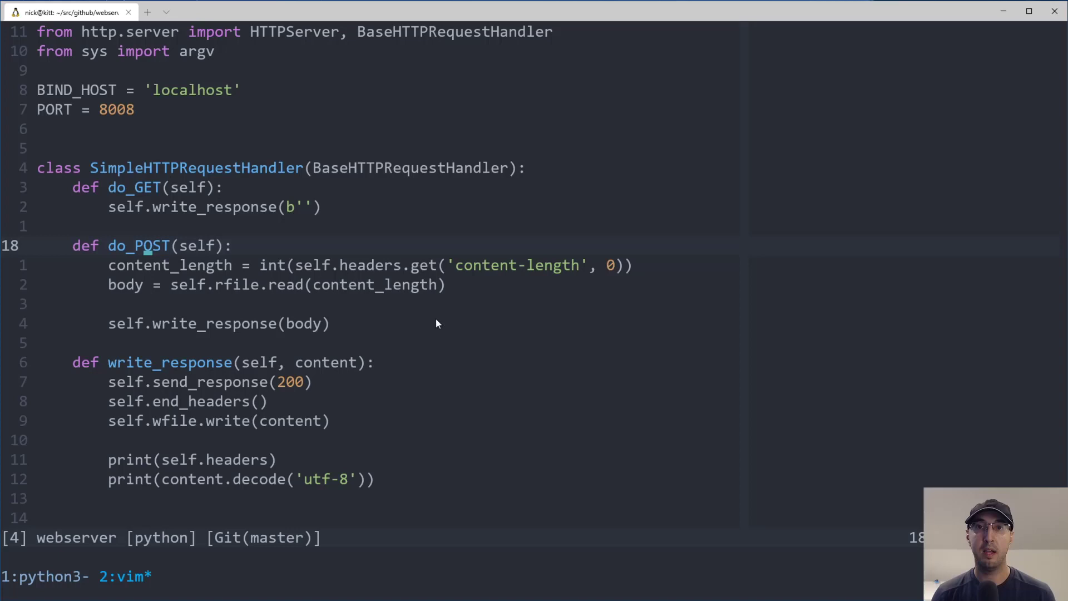
{"action": "left_click", "coordinate": [118, 285]}
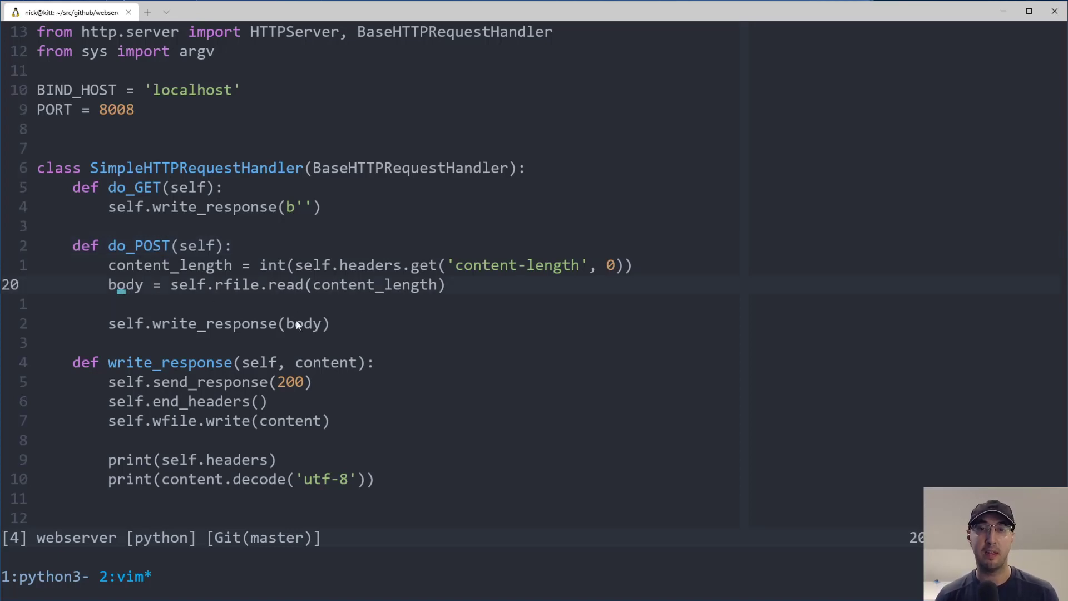
{"action": "scroll", "coordinate": [356, 382], "scroll_direction": "down", "scroll_amount": 3}
{"action": "scroll", "coordinate": [476, 459], "scroll_direction": "down", "scroll_amount": 3}
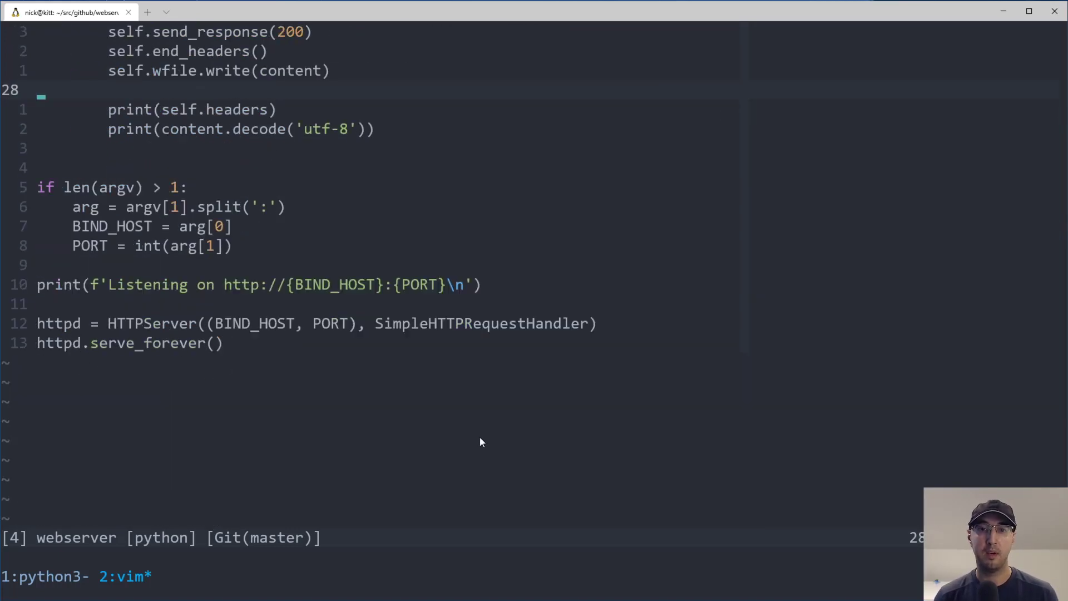
{"action": "left_click_drag", "start_coordinate": [246, 253], "coordinate": [23, 191]}
{"action": "left_click", "coordinate": [334, 270]}
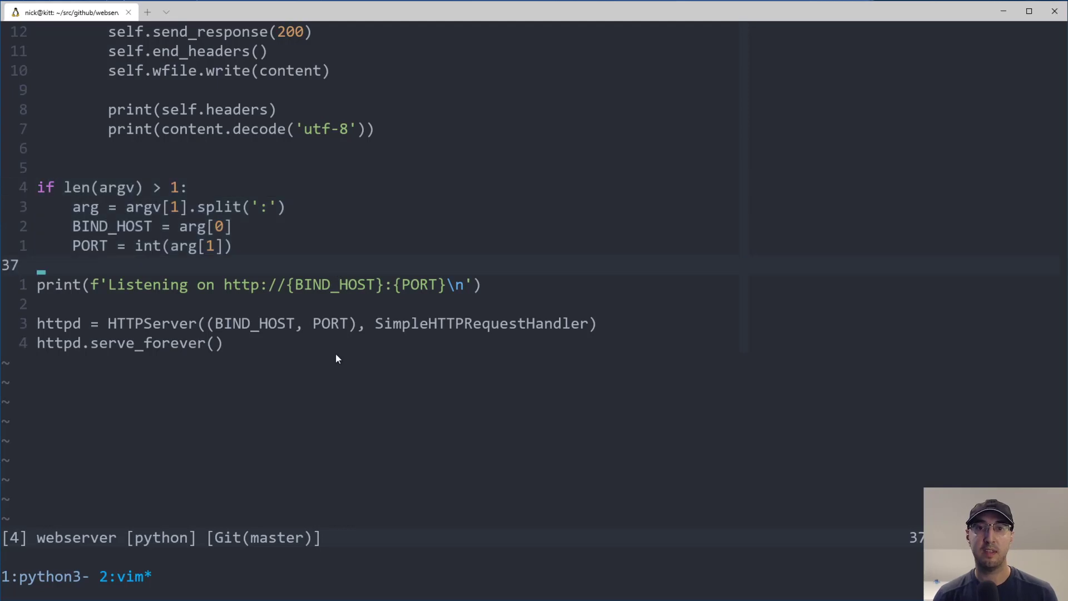
{"action": "scroll", "coordinate": [337, 351], "scroll_direction": "up", "scroll_amount": 4}
{"action": "scroll", "coordinate": [339, 345], "scroll_direction": "up", "scroll_amount": 3}
{"action": "scroll", "coordinate": [341, 266], "scroll_direction": "up", "scroll_amount": 1}
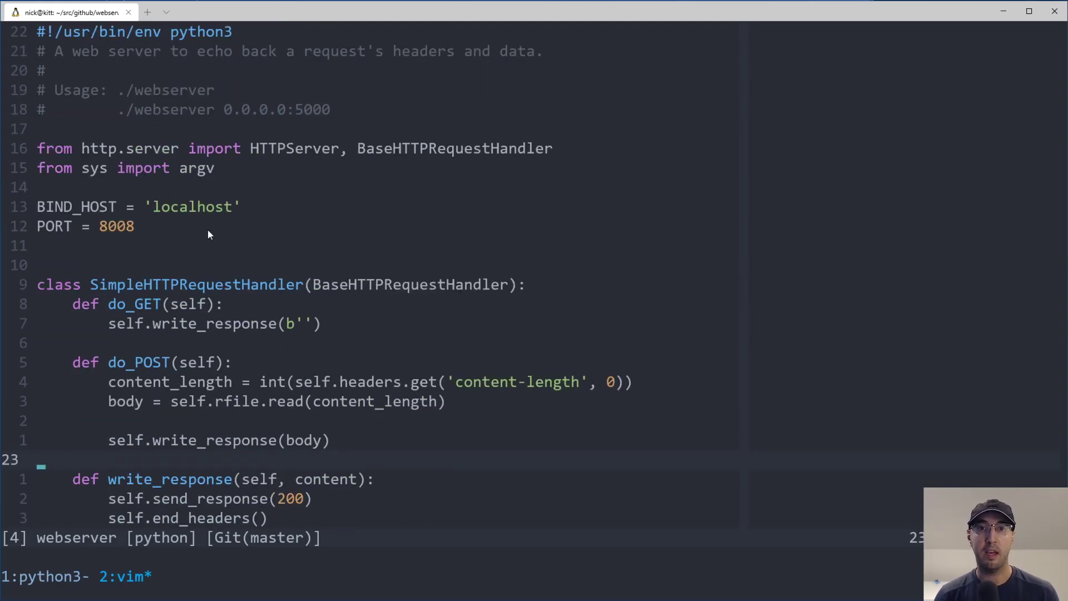
- Check the BIND_HOST localhost, PORT 8008 and example 0.0.0.0:5000 values, then quit vim unchanged
{"action": "left_click_drag", "start_coordinate": [157, 207], "coordinate": [175, 209]}
{"action": "left_click", "coordinate": [101, 227]}
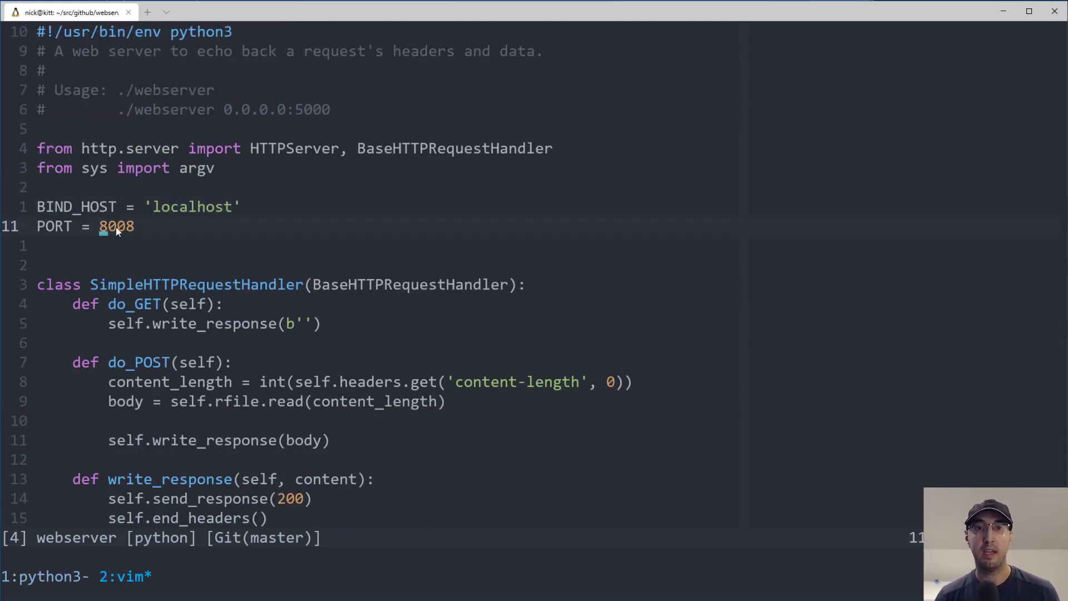
{"action": "left_click_drag", "start_coordinate": [226, 111], "coordinate": [330, 111]}
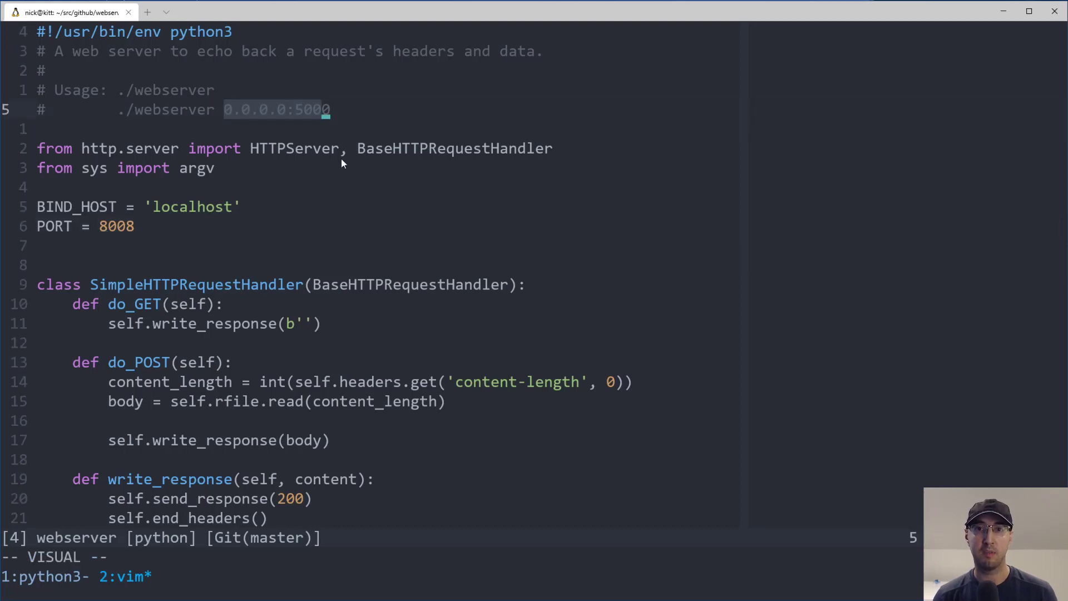
{"action": "left_click", "coordinate": [378, 125]}
{"action": "type", "text": ":"}
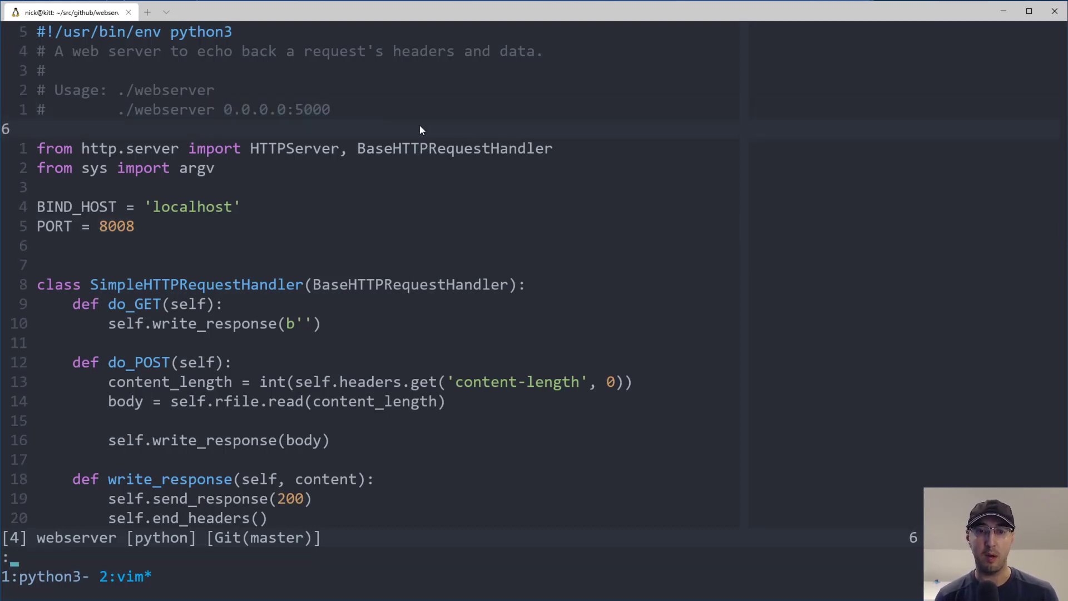
{"action": "type", "text": "q!"}
{"action": "key", "text": "Return"}
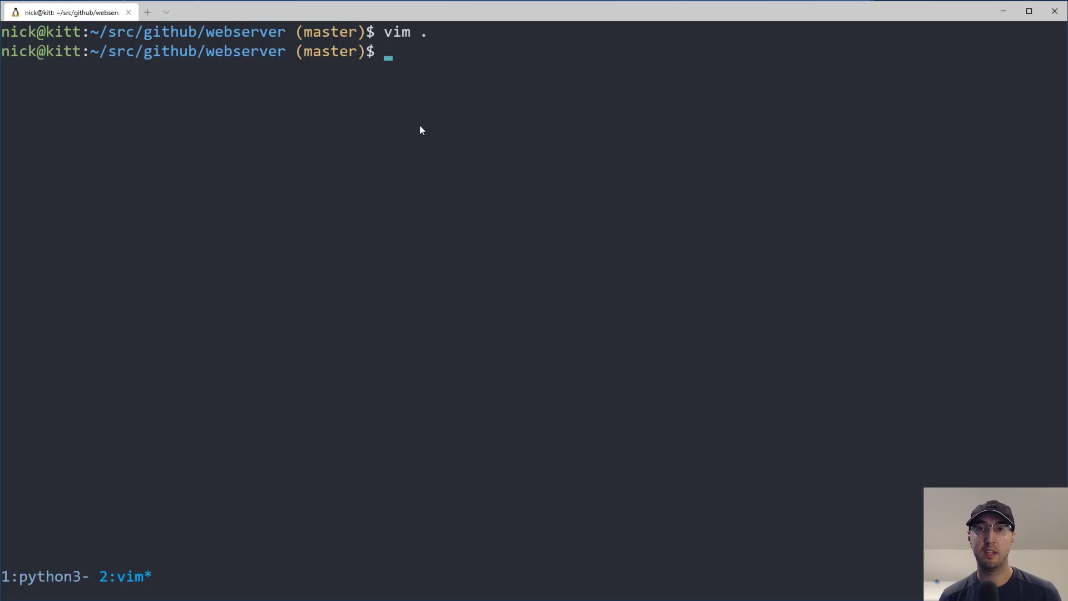
- Return to tmux window 1 and split it into a taller lower shell pane below the server
{"action": "key", "text": "ctrl+b"}
{"action": "key", "text": "1"}
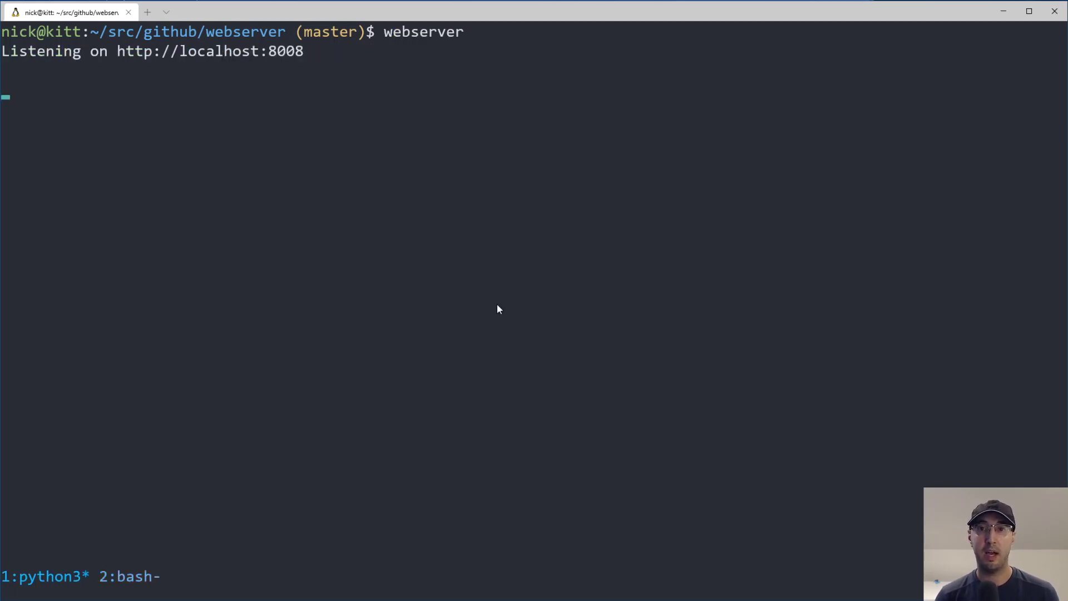
{"action": "key", "text": "ctrl+b"}
{"action": "key", "text": "quotedbl"}
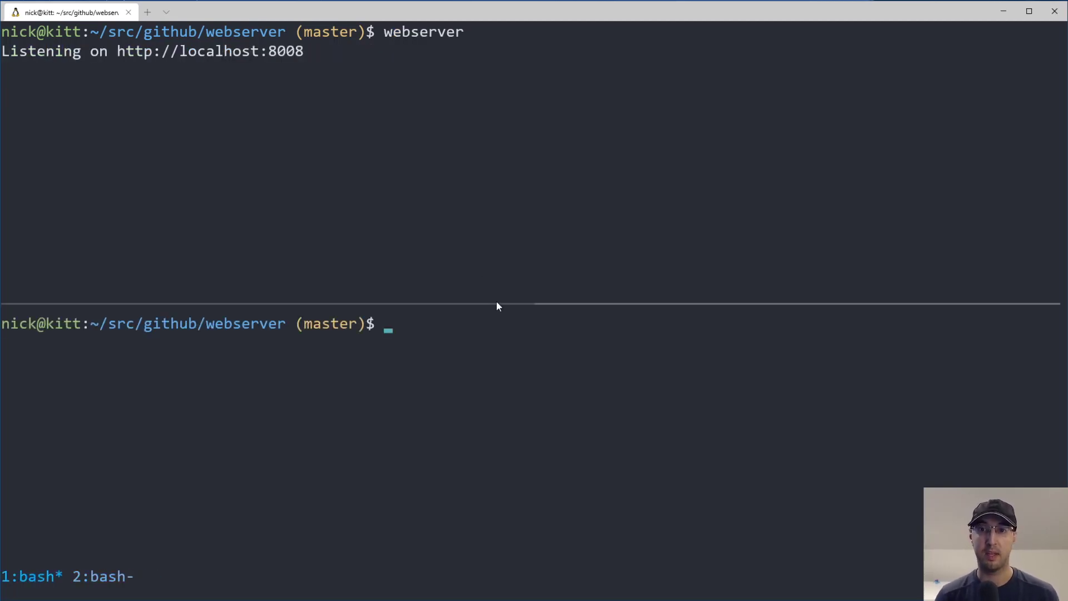
{"action": "left_click_drag", "start_coordinate": [497, 304], "coordinate": [493, 265]}
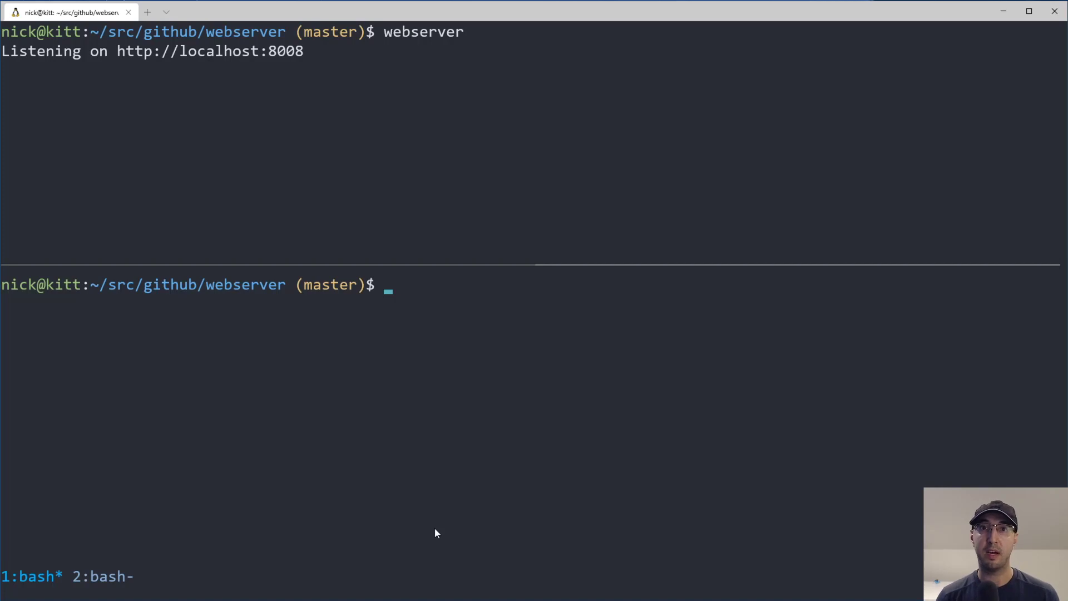
{"action": "type", "text": "cu"}
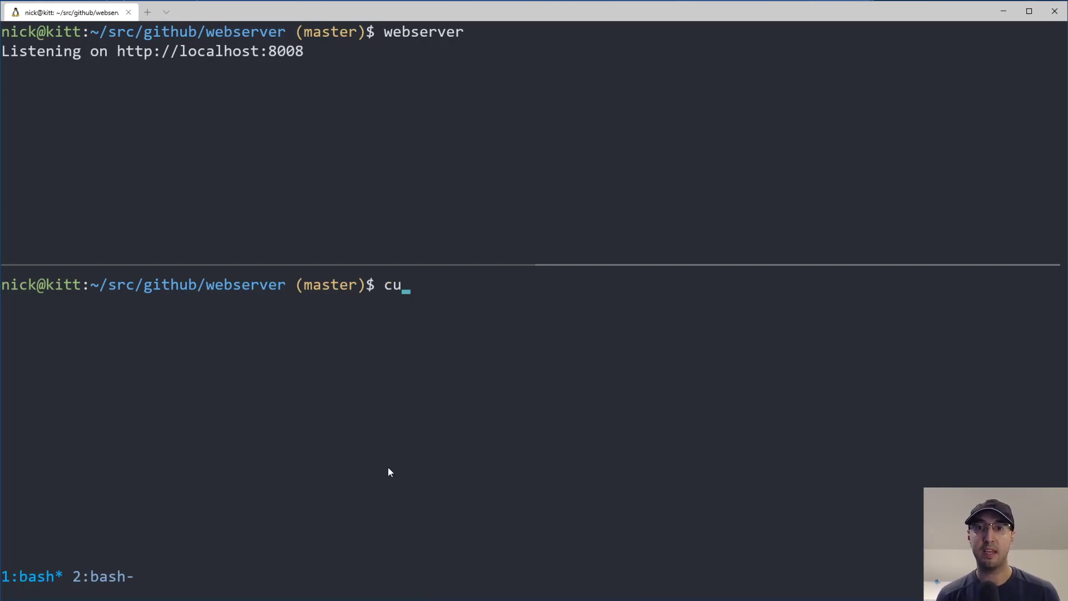
{"action": "type", "text": "rl"}
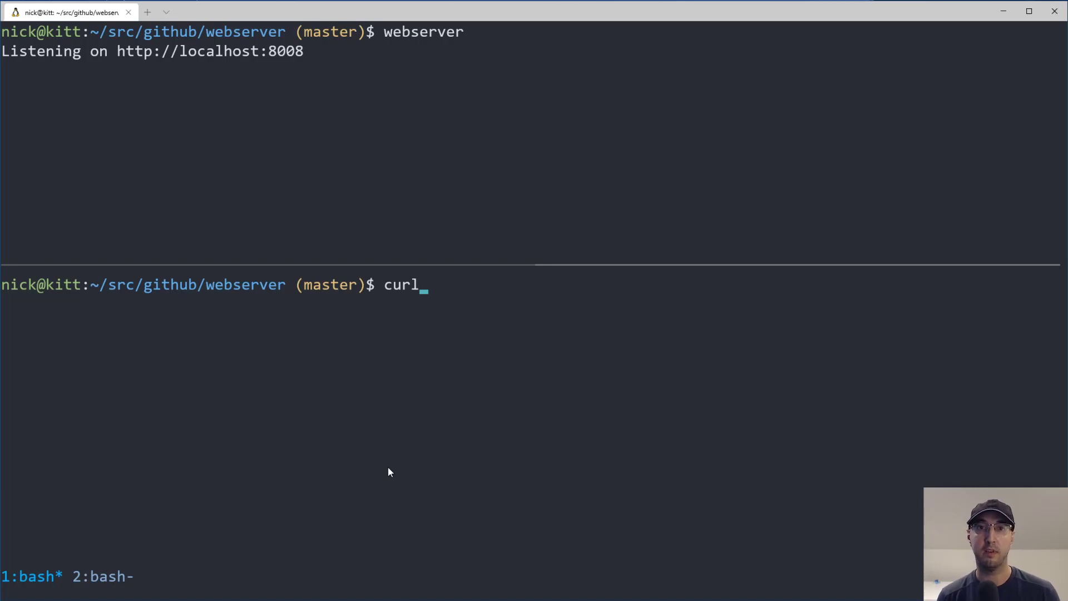
{"action": "type", "text": " localhost:800"}
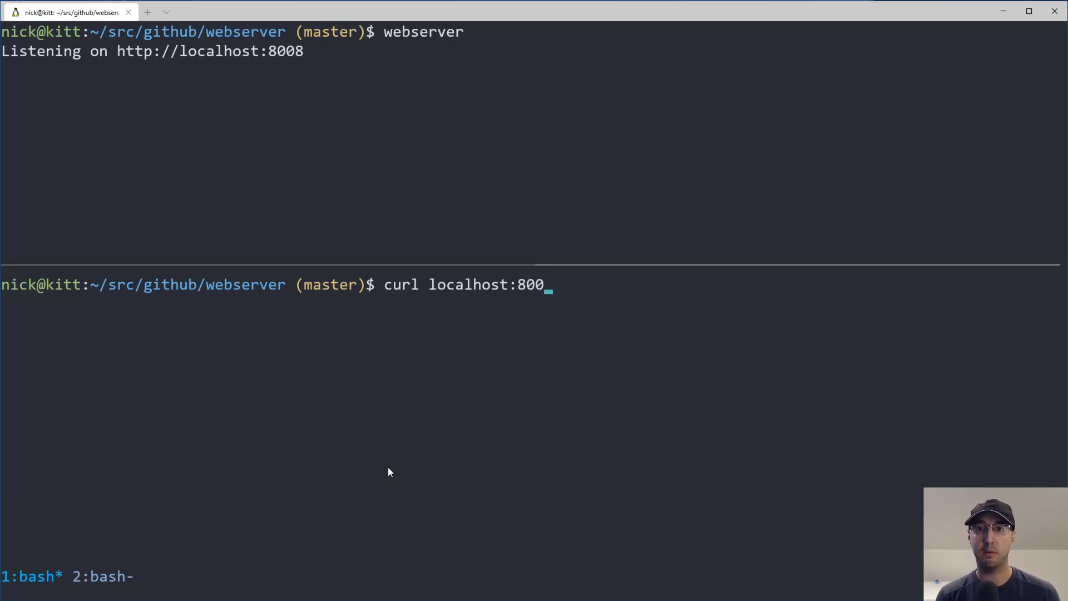
{"action": "type", "text": "8"}
- Curl localhost:8008 and highlight the logged GET / 200 with Host to Accept headers
{"action": "key", "text": "Return"}
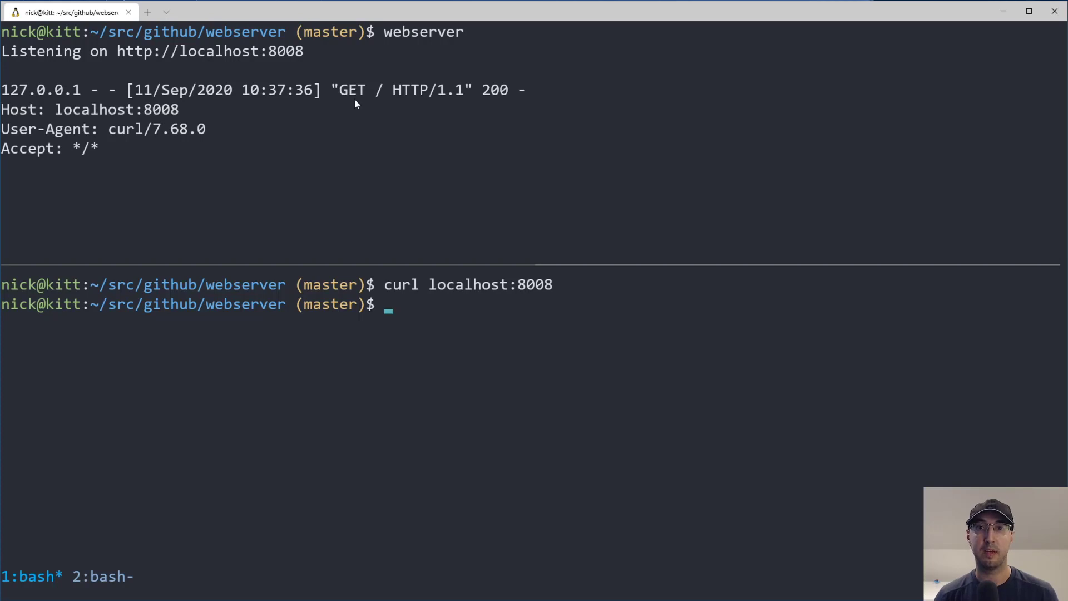
{"action": "left_click_drag", "start_coordinate": [343, 94], "coordinate": [386, 92]}
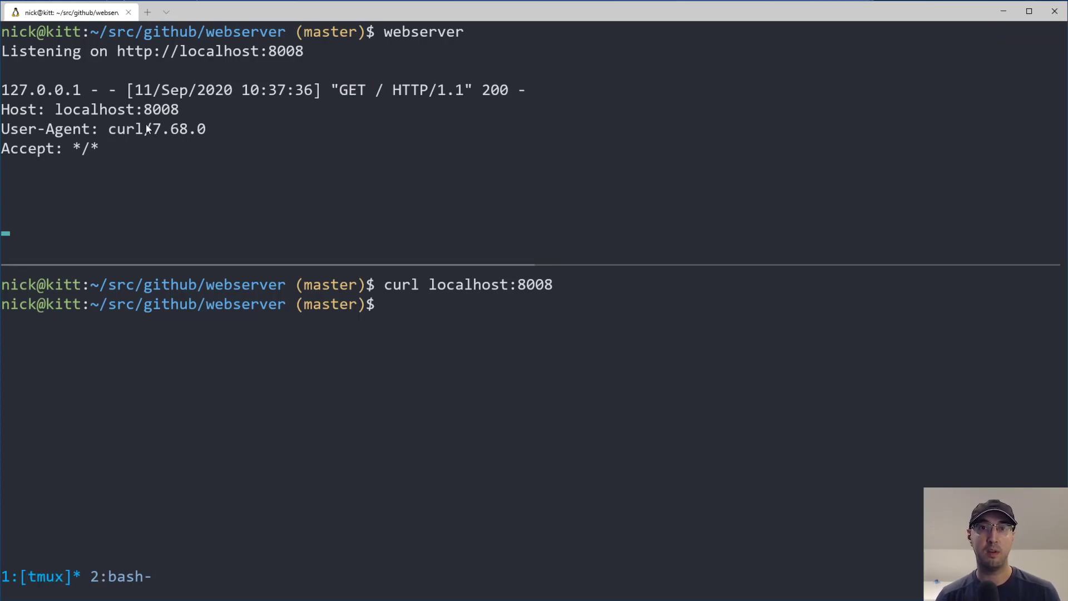
{"action": "left_click_drag", "start_coordinate": [134, 149], "coordinate": [2, 109]}
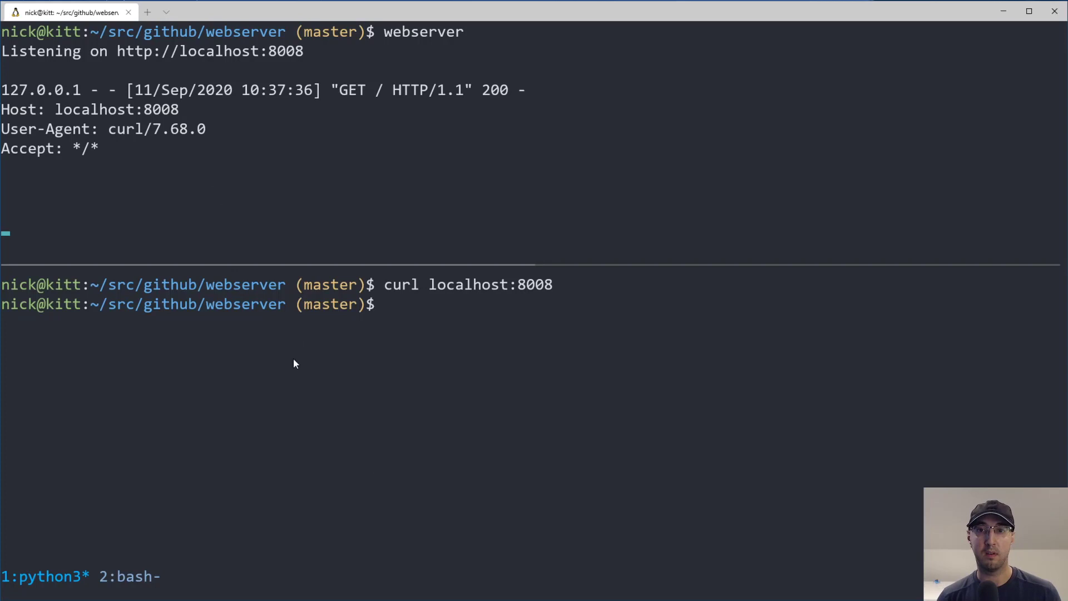
- Resend the curl request with a JSON Content-Type header
{"action": "left_click", "coordinate": [317, 442]}
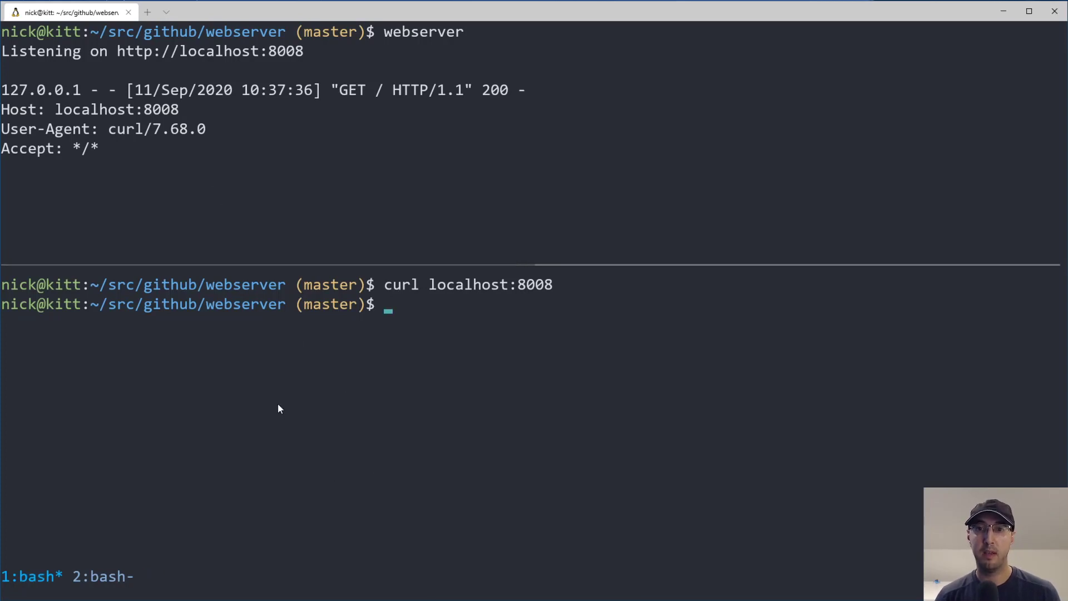
{"action": "key", "text": "Up"}
{"action": "type", "text": "-H \"Ty"}
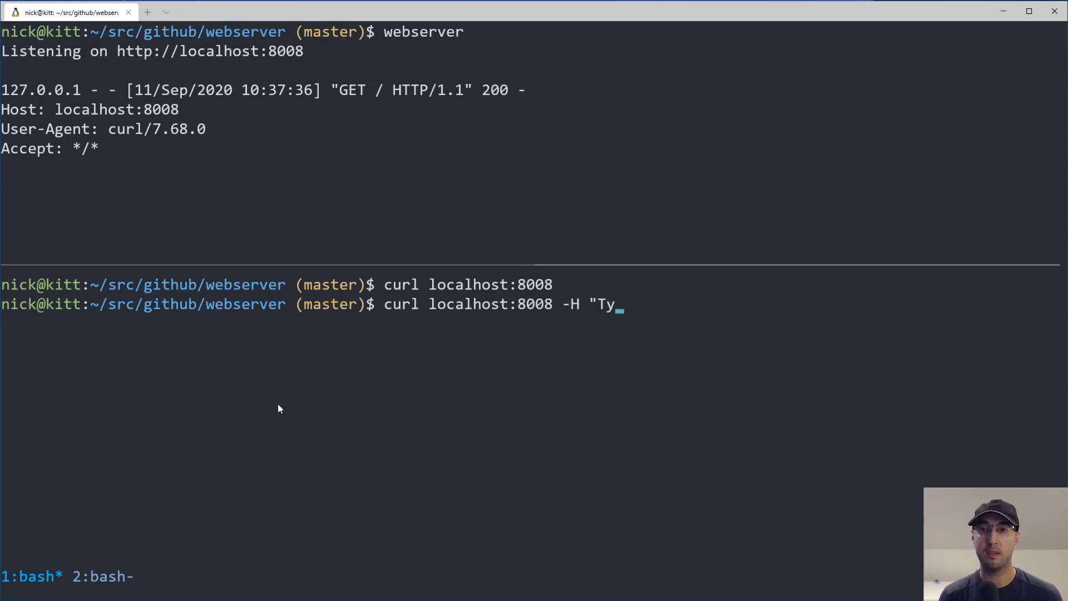
{"action": "key", "text": "BackSpace"}
{"action": "key", "text": "BackSpace"}
{"action": "type", "text": "Content-Type: ap"}
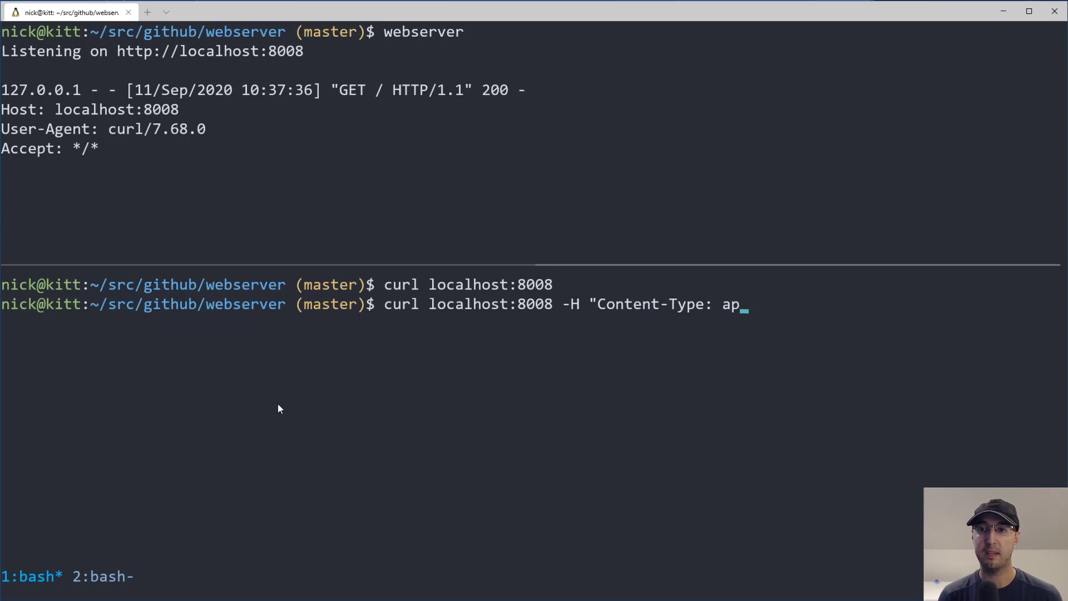
{"action": "type", "text": "plication/js"}
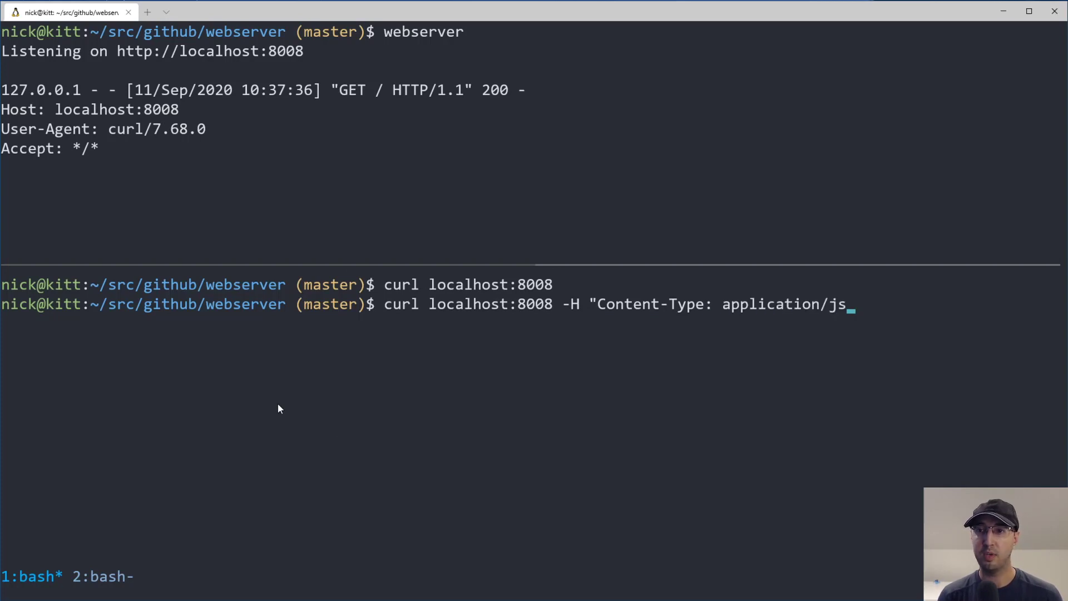
{"action": "type", "text": "on\""}
{"action": "key", "text": "Return"}
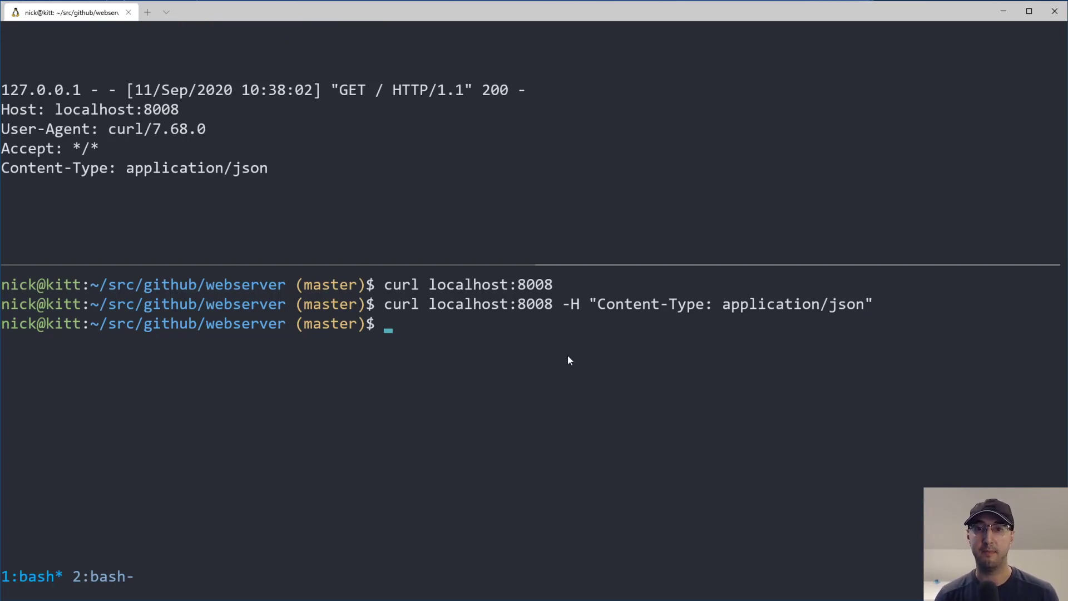
- Send the header request again with ?foo=bar and highlight the logged GET /?foo=bar
{"action": "key", "text": "Up"}
{"action": "key", "text": "Left"}
{"action": "key", "text": "Left"}
{"action": "key", "text": "Left"}
{"action": "key", "text": "Left"}
{"action": "key", "text": "Left"}
{"action": "key", "text": "Left"}
{"action": "key", "text": "Left"}
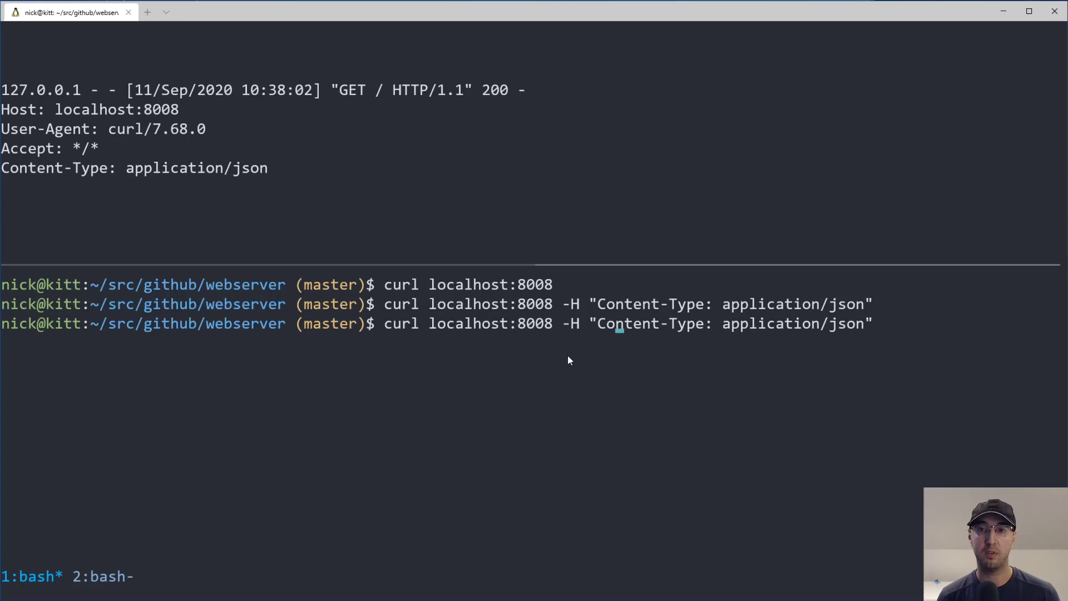
{"action": "key", "text": "Left"}
{"action": "key", "text": "Left"}
{"action": "key", "text": "Left"}
{"action": "type", "text": "?foo"}
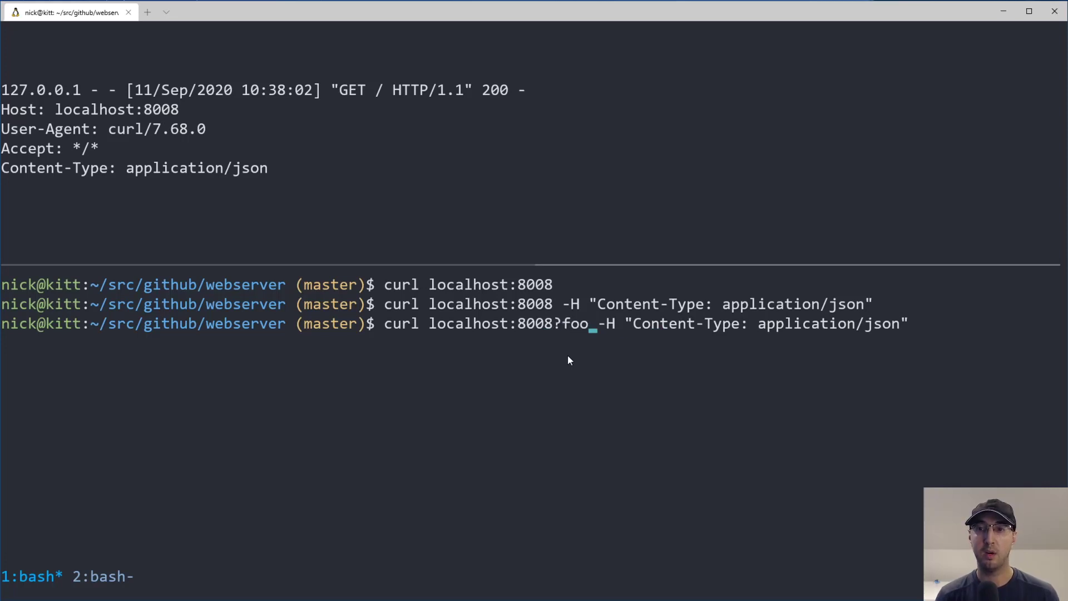
{"action": "type", "text": "=bar"}
{"action": "key", "text": "Return"}
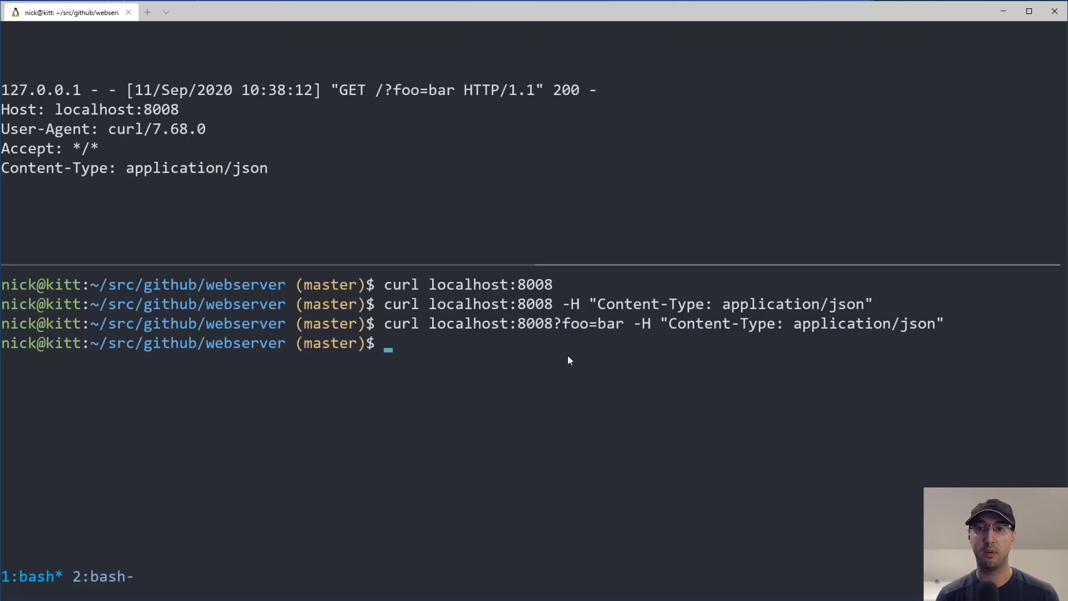
{"action": "left_click_drag", "start_coordinate": [384, 90], "coordinate": [455, 91]}
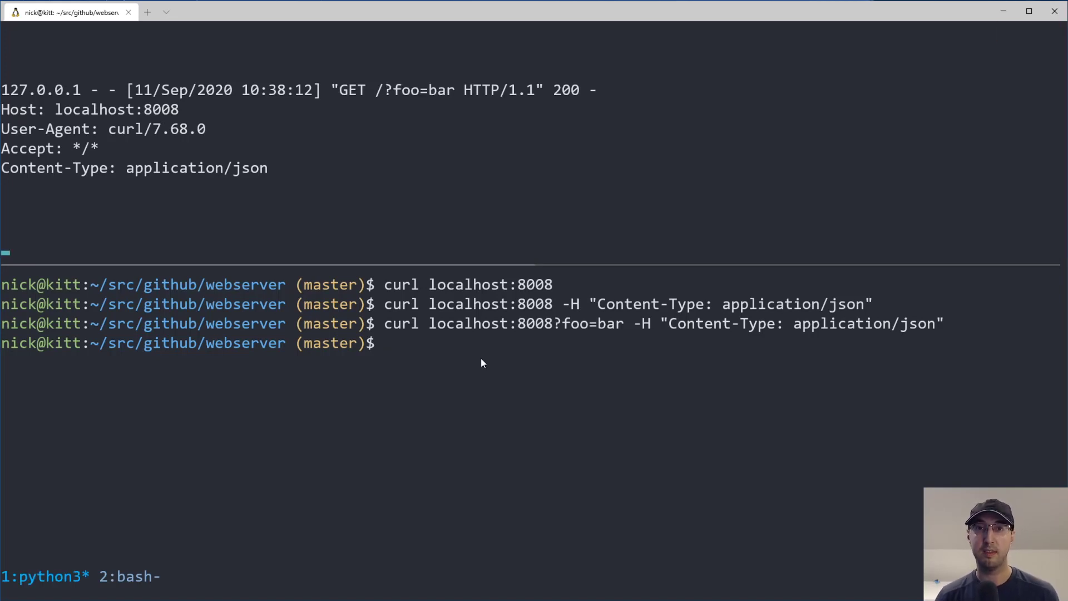
- Recall the header-only curl command from history for the next request
{"action": "left_click", "coordinate": [542, 366]}
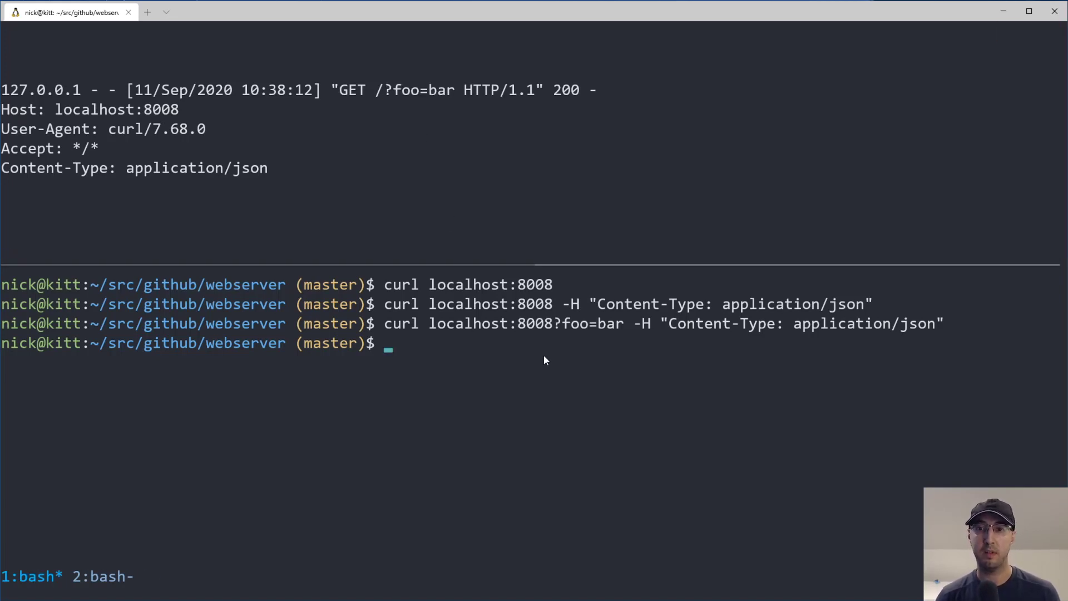
{"action": "key", "text": "Up"}
{"action": "key", "text": "Down"}
{"action": "key", "text": "Up"}
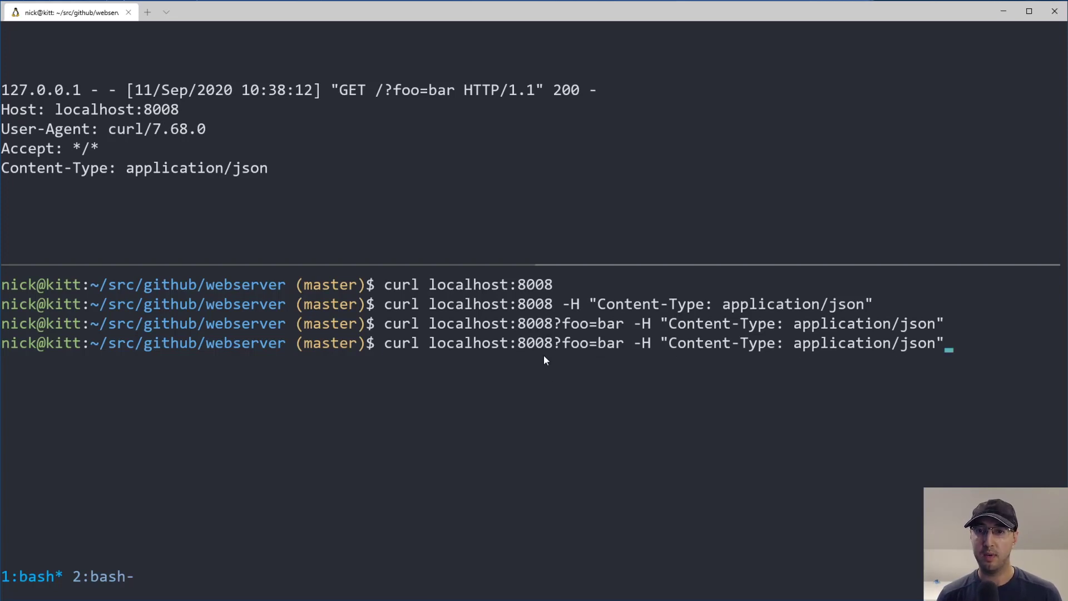
{"action": "key", "text": "Up"}
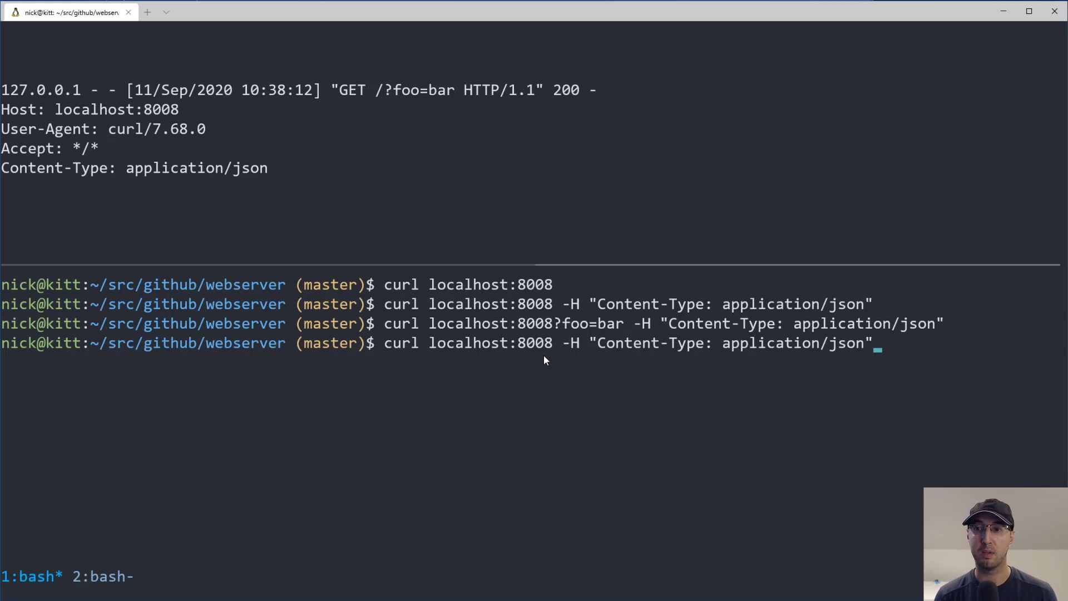
{"action": "type", "text": "-X "}
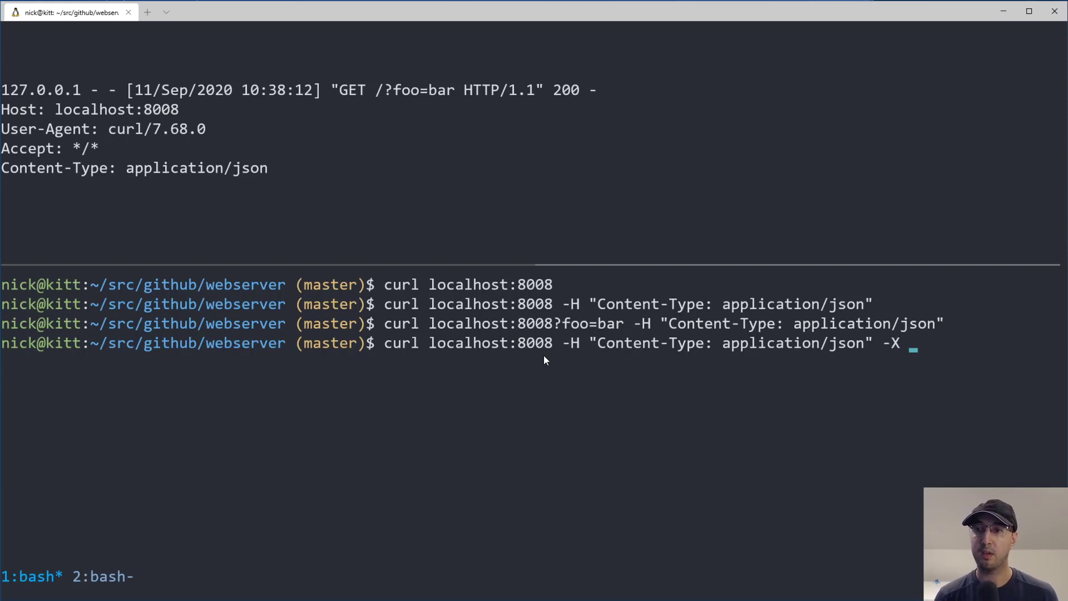
{"action": "type", "text": "POST --d"}
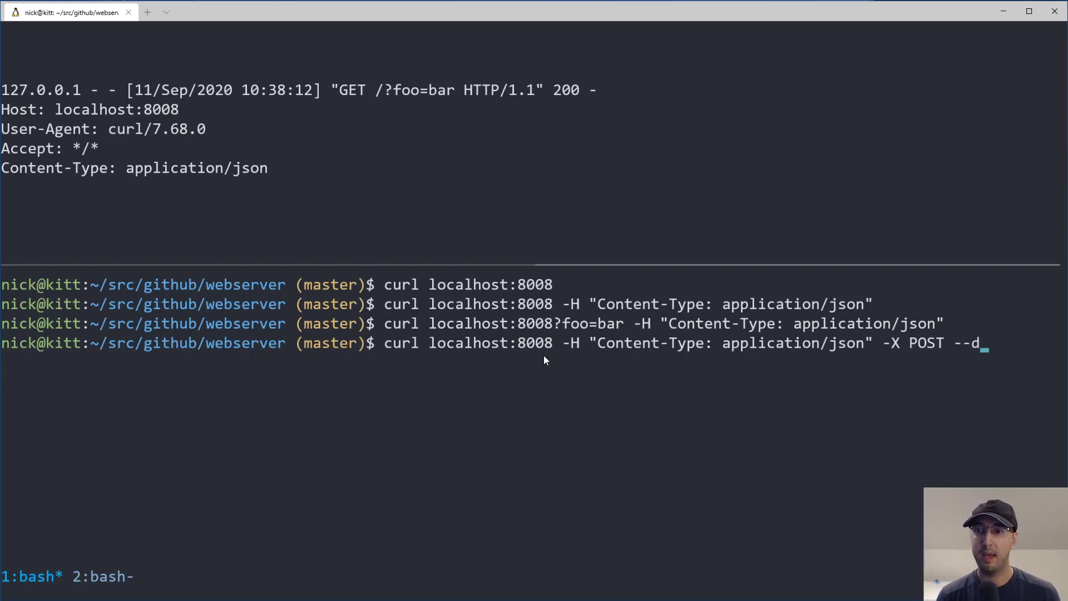
{"action": "type", "text": "ata ''"}
- POST the JSON body {"foo":"bar"} with curl and select the echoed response
{"action": "key", "text": "Left"}
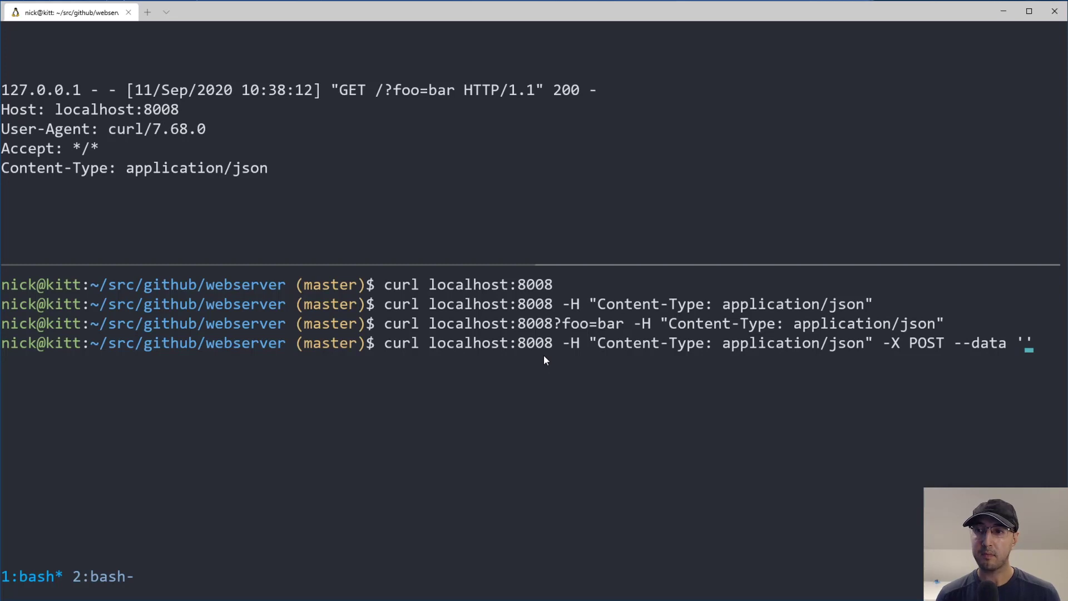
{"action": "type", "text": "\"{"}
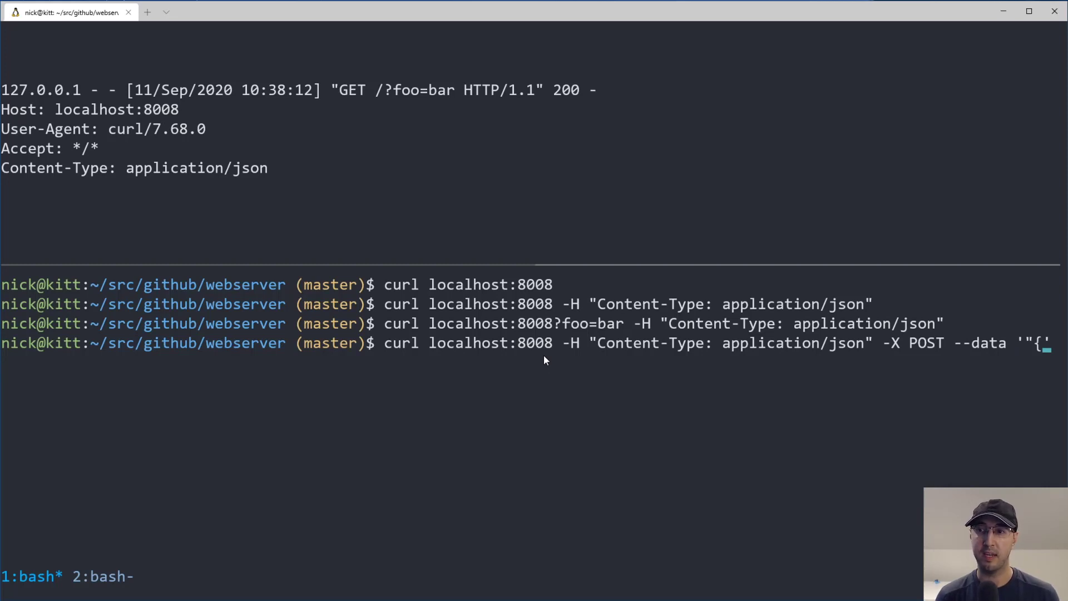
{"action": "key", "text": "BackSpace"}
{"action": "key", "text": "BackSpace"}
{"action": "type", "text": "{}"}
{"action": "key", "text": "Left"}
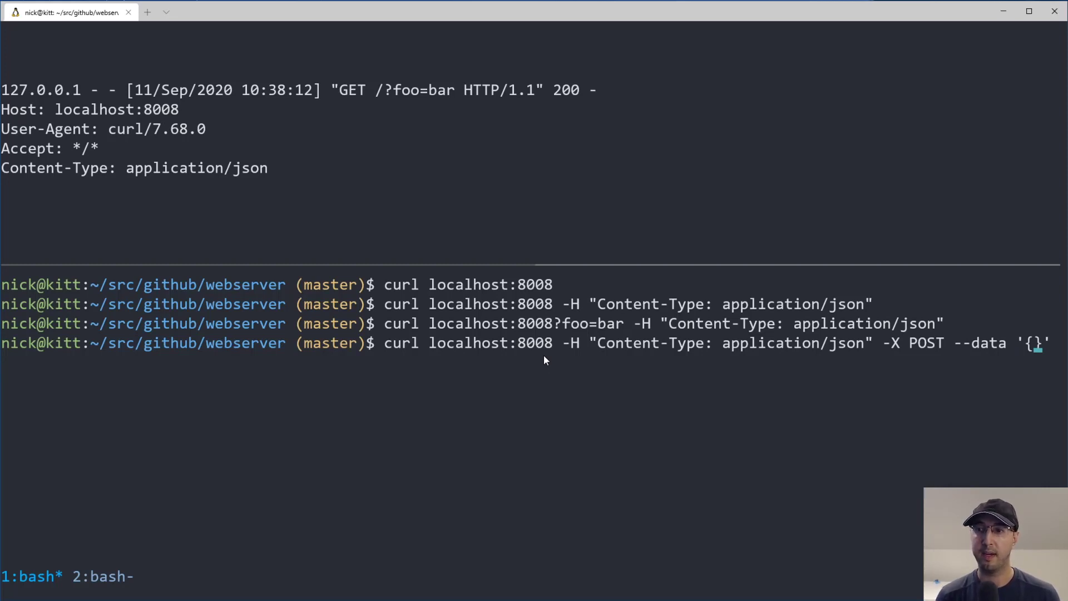
{"action": "type", "text": "\"foo\":b"}
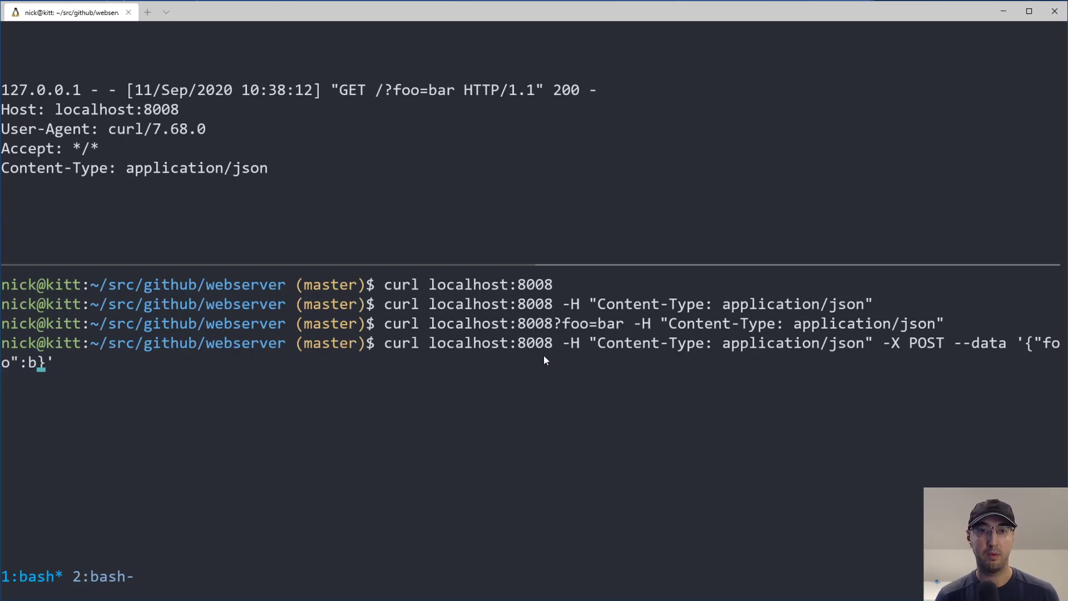
{"action": "key", "text": "BackSpace"}
{"action": "type", "text": "\"bar\""}
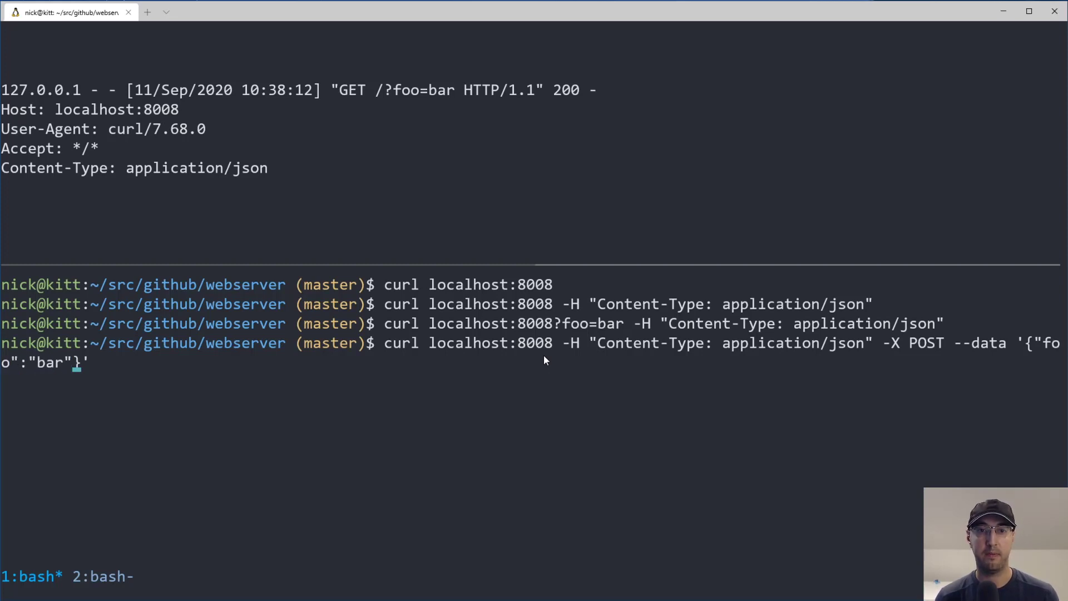
{"action": "key", "text": "Return"}
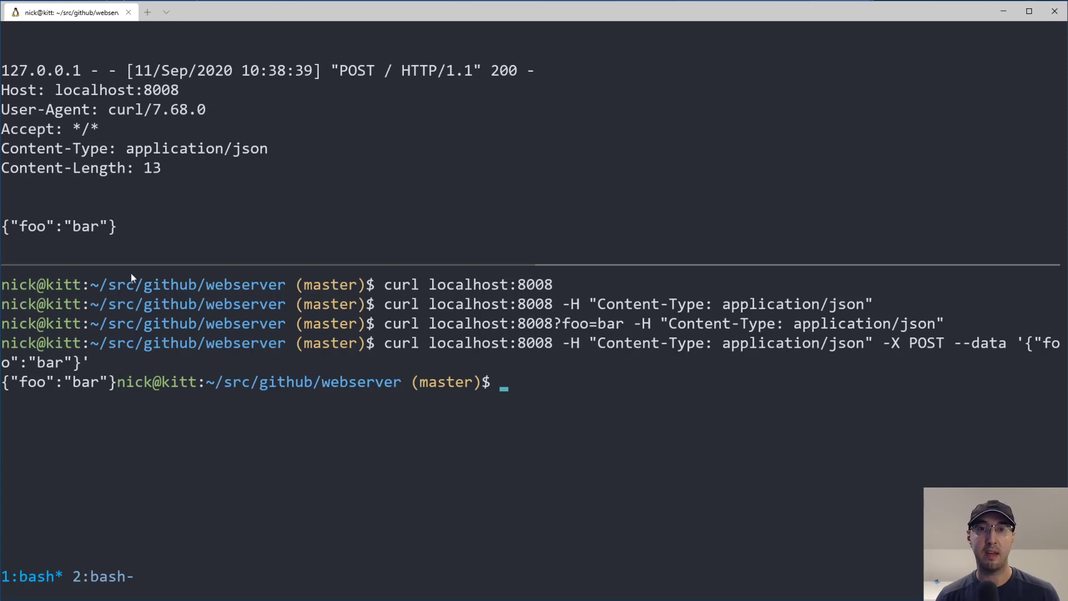
{"action": "left_click_drag", "start_coordinate": [3, 382], "coordinate": [91, 386]}
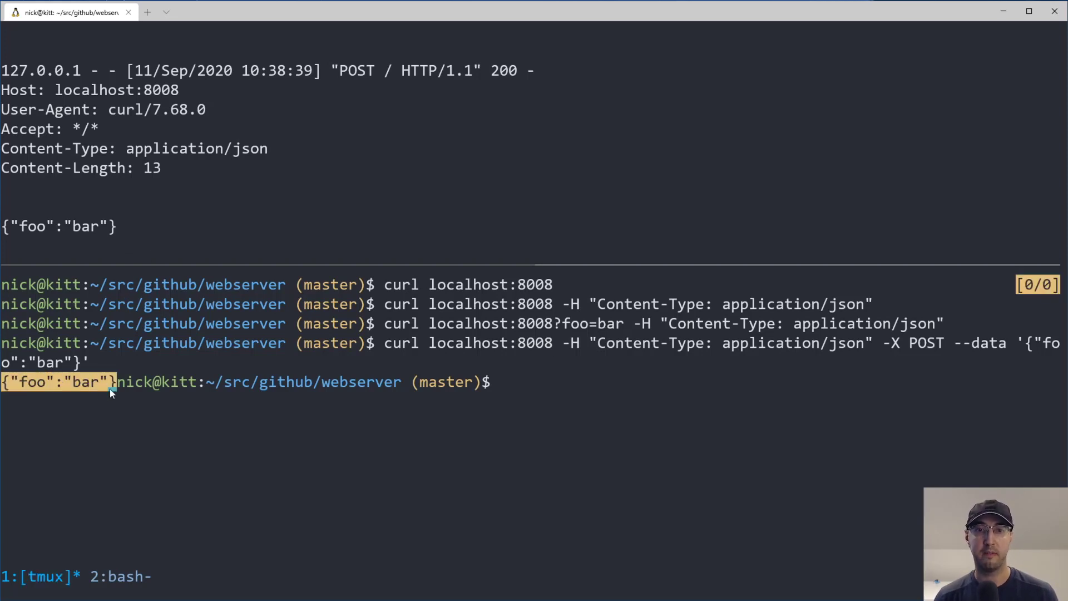
{"action": "left_click_drag", "start_coordinate": [108, 388], "coordinate": [107, 388]}
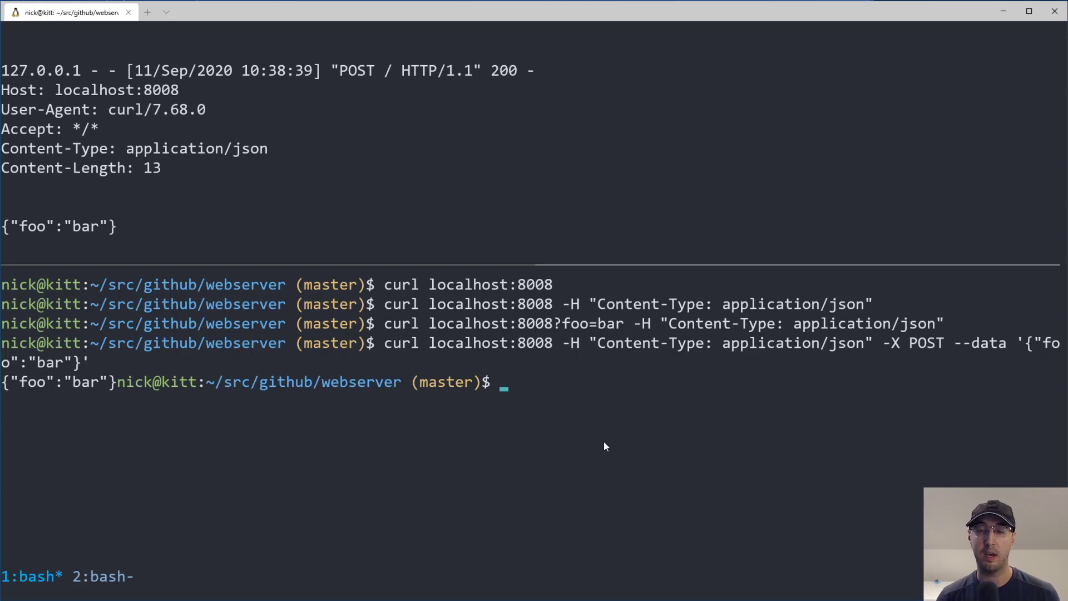
{"action": "key", "text": "ctrl+c"}
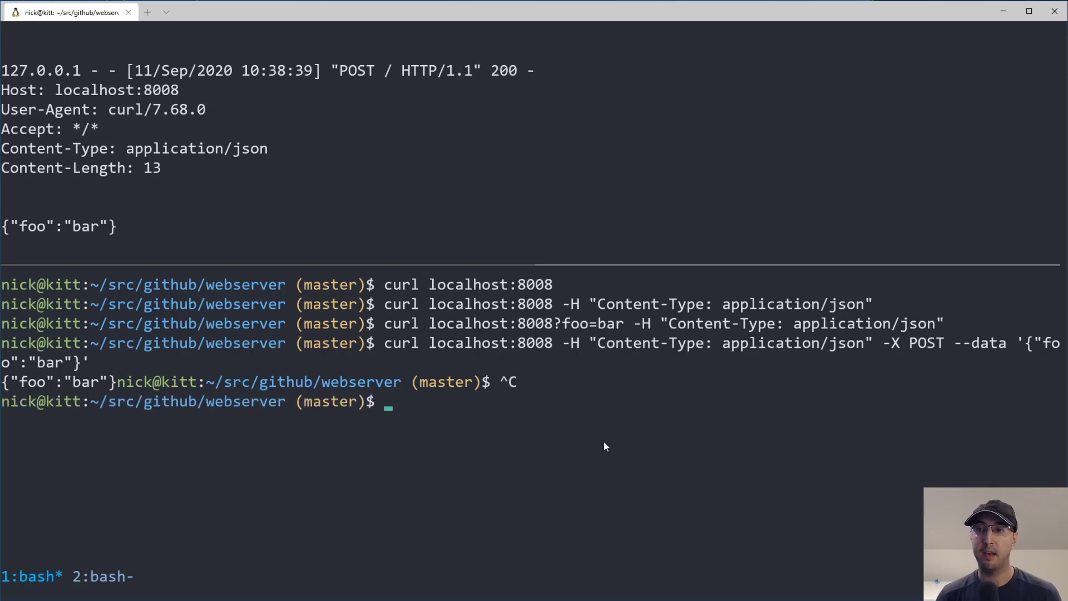
{"action": "type", "text": "clear"}
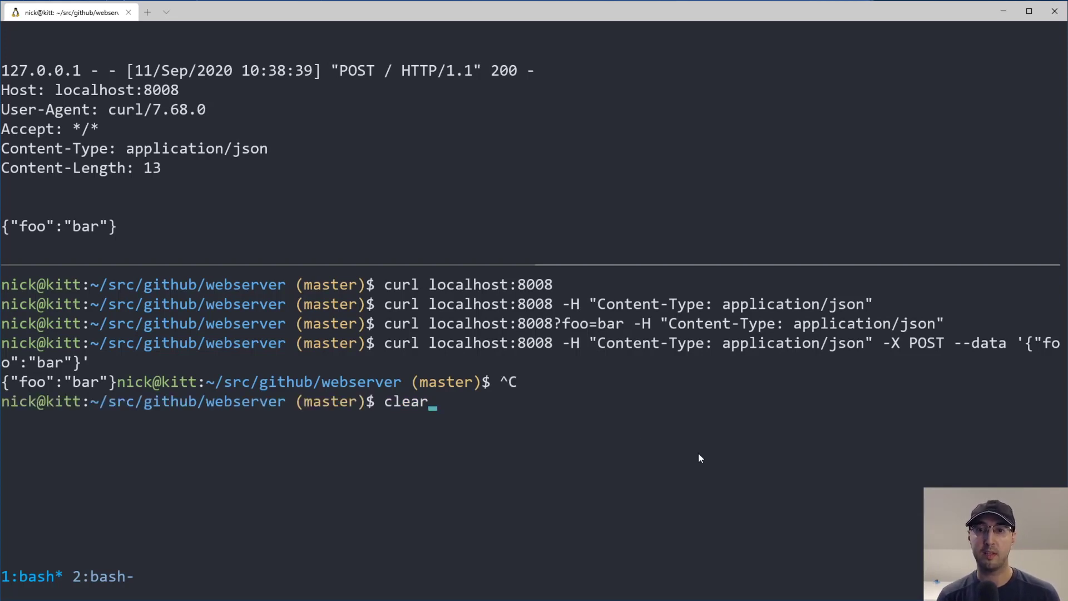
{"action": "key", "text": "Return"}
{"action": "key", "text": "Up"}
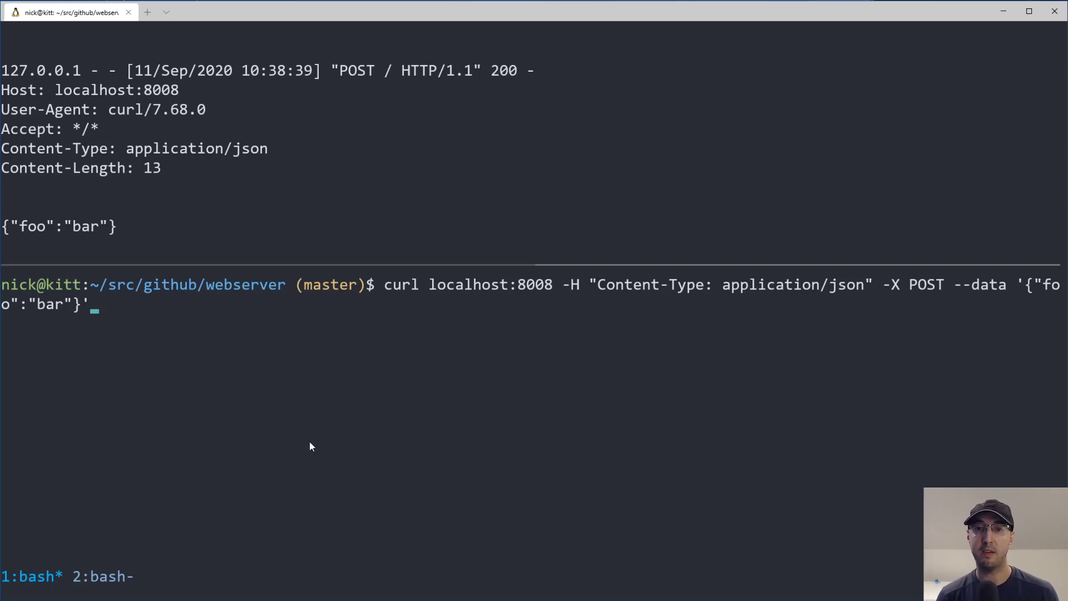
{"action": "key", "text": "BackSpace"}
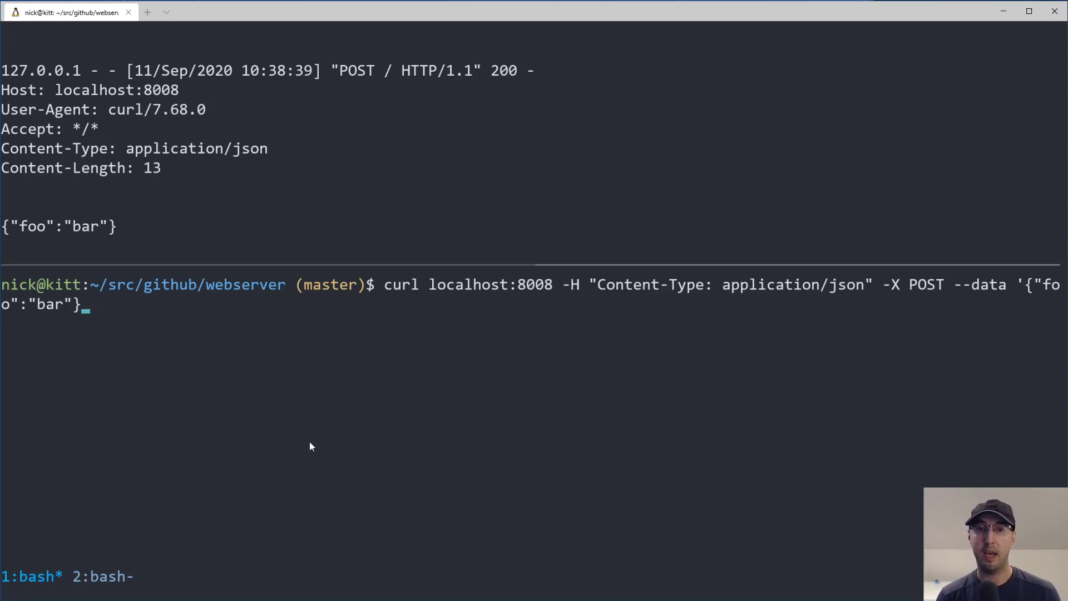
{"action": "type", "text": "'"}
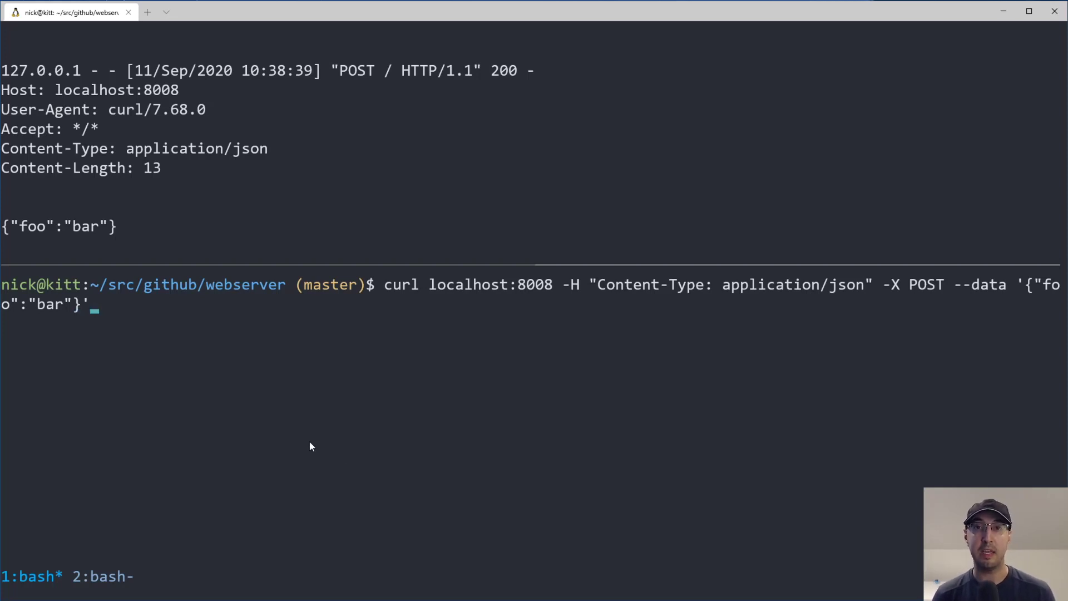
{"action": "key", "text": "BackSpace"}
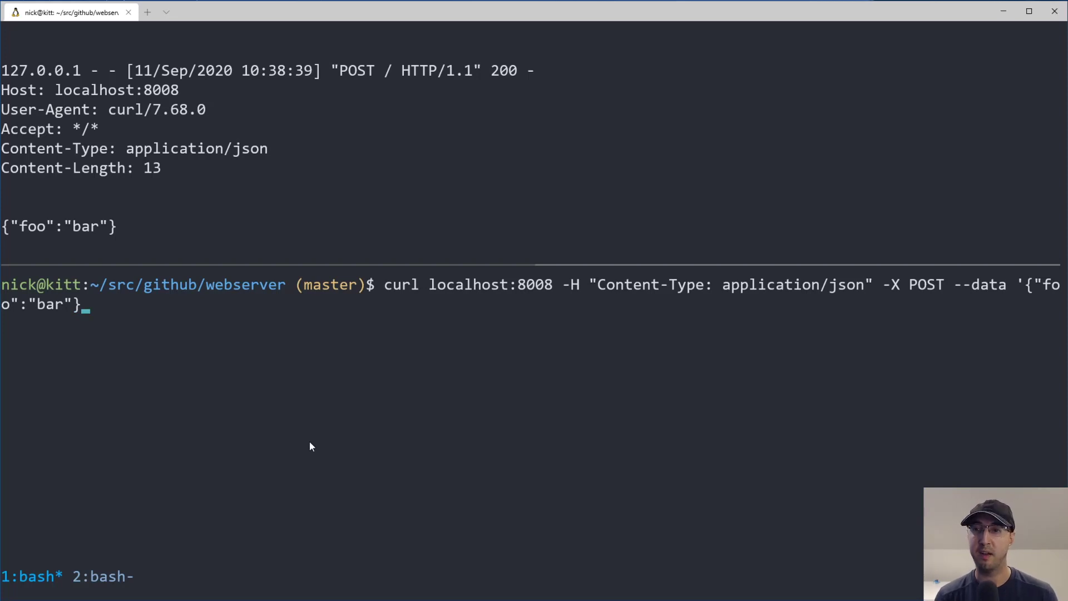
{"action": "key", "text": "BackSpace"}
{"action": "key", "text": "BackSpace"}
{"action": "key", "text": "BackSpace"}
{"action": "key", "text": "BackSpace"}
{"action": "key", "text": "BackSpace"}
{"action": "key", "text": "BackSpace"}
{"action": "key", "text": "BackSpace"}
{"action": "type", "text": "@tes"}
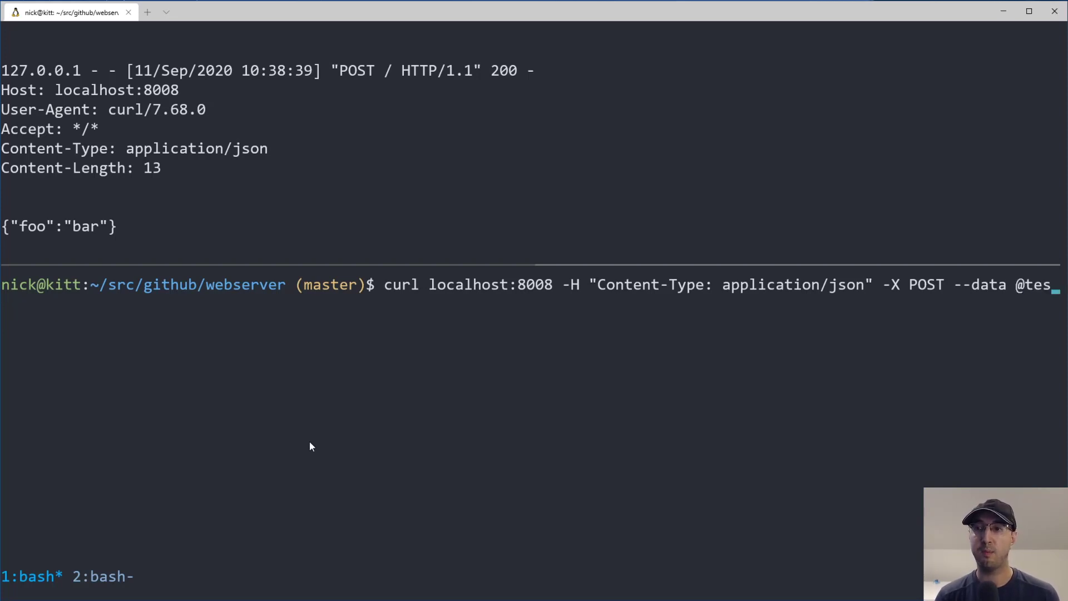
{"action": "type", "text": "t.json"}
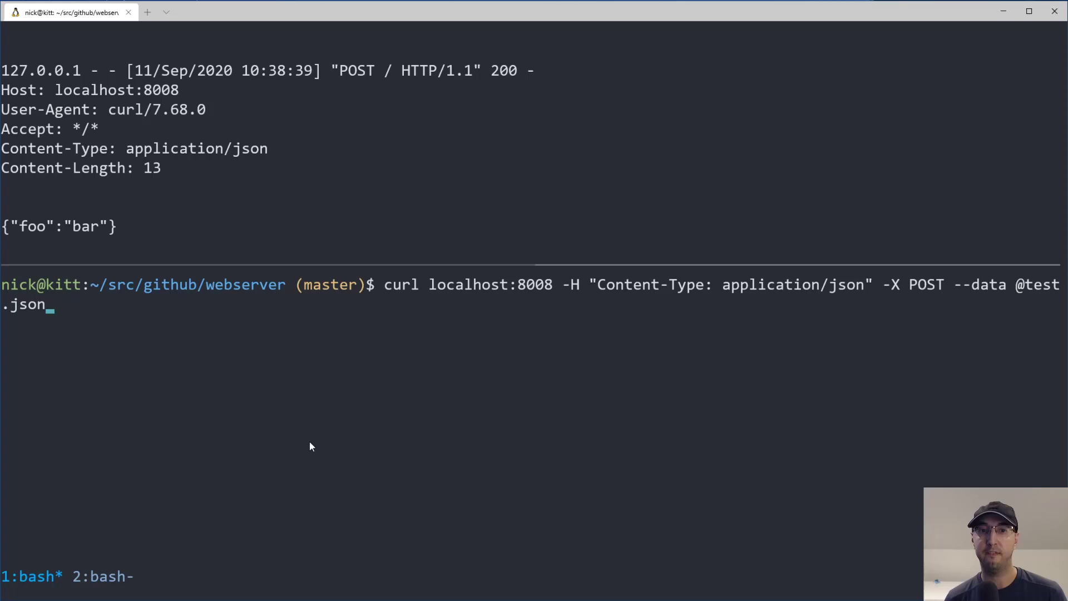
{"action": "key", "text": "Return"}
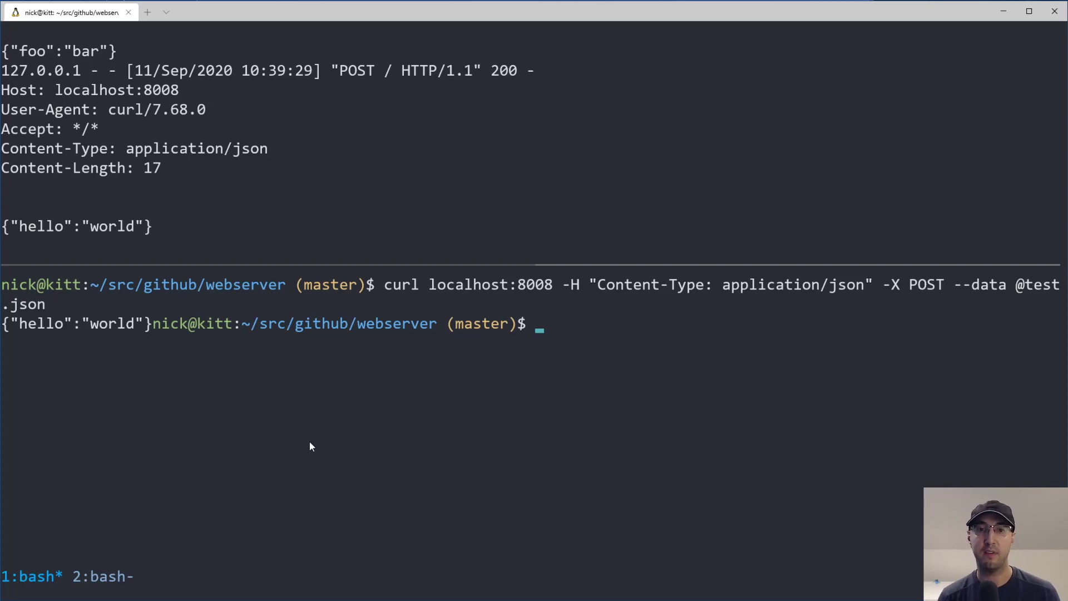
{"action": "type", "text": "cat test.json"}
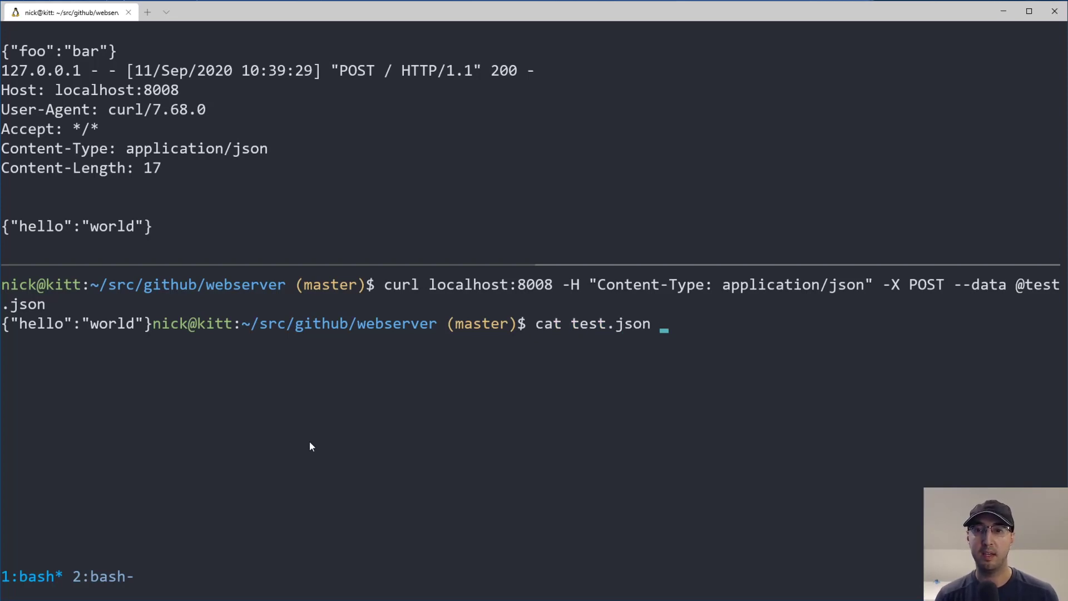
- Cat test.json, compare its JSON with the server log, and view it briefly in vim
{"action": "key", "text": "Return"}
{"action": "left_click_drag", "start_coordinate": [4, 342], "coordinate": [152, 343]}
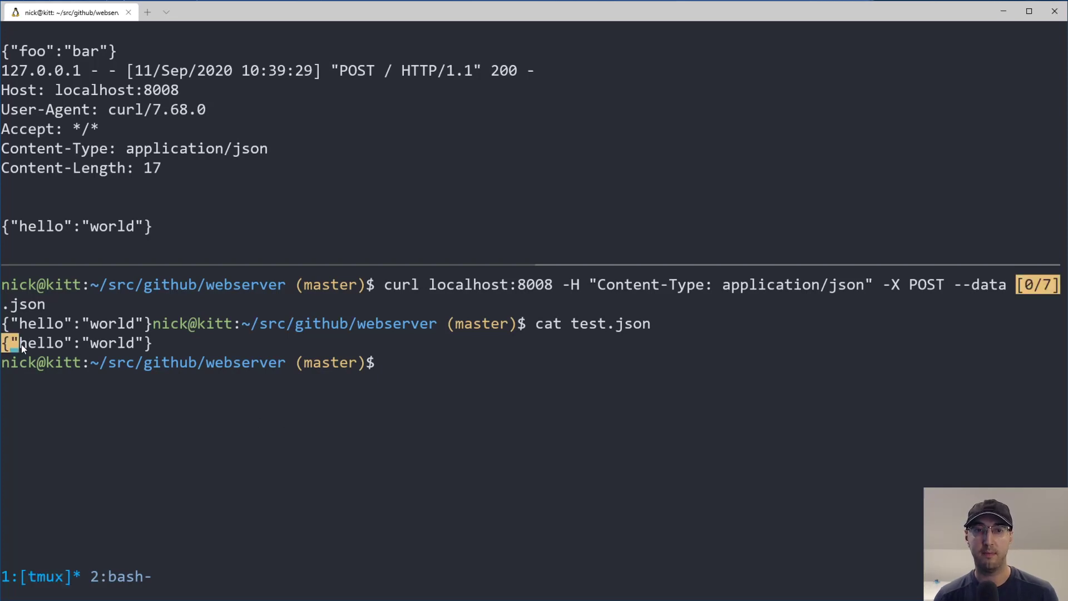
{"action": "left_click_drag", "start_coordinate": [147, 227], "coordinate": [3, 227]}
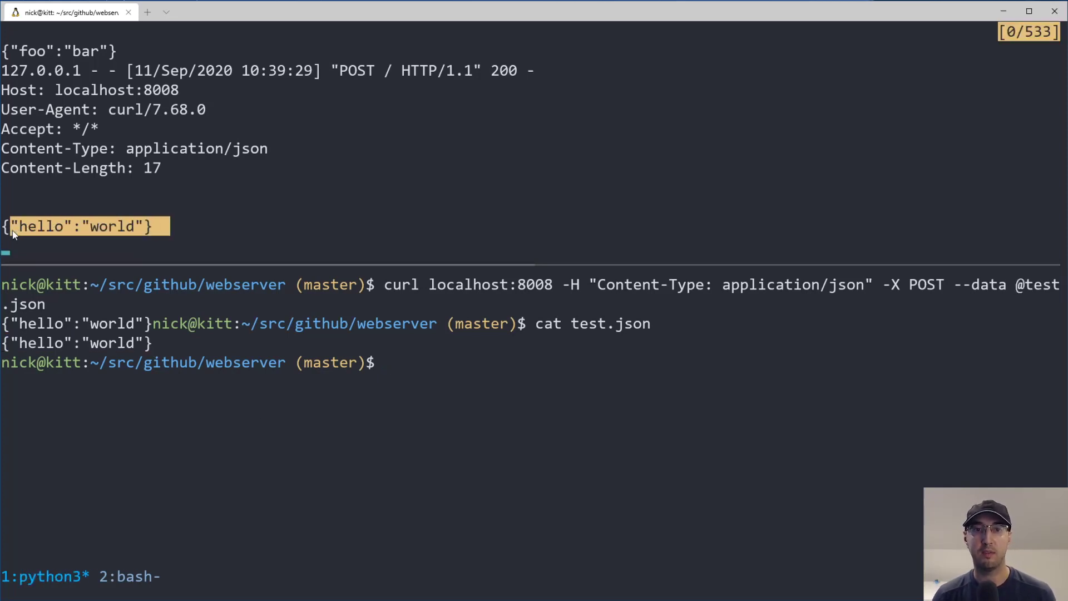
{"action": "type", "text": "vim "}
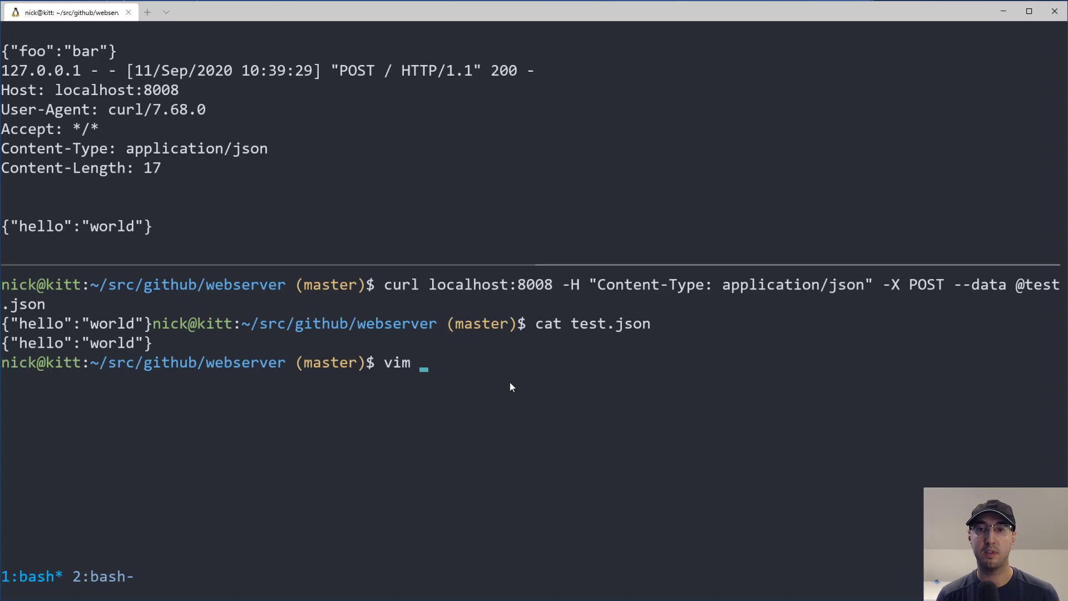
{"action": "type", "text": "test.json"}
{"action": "key", "text": "Return"}
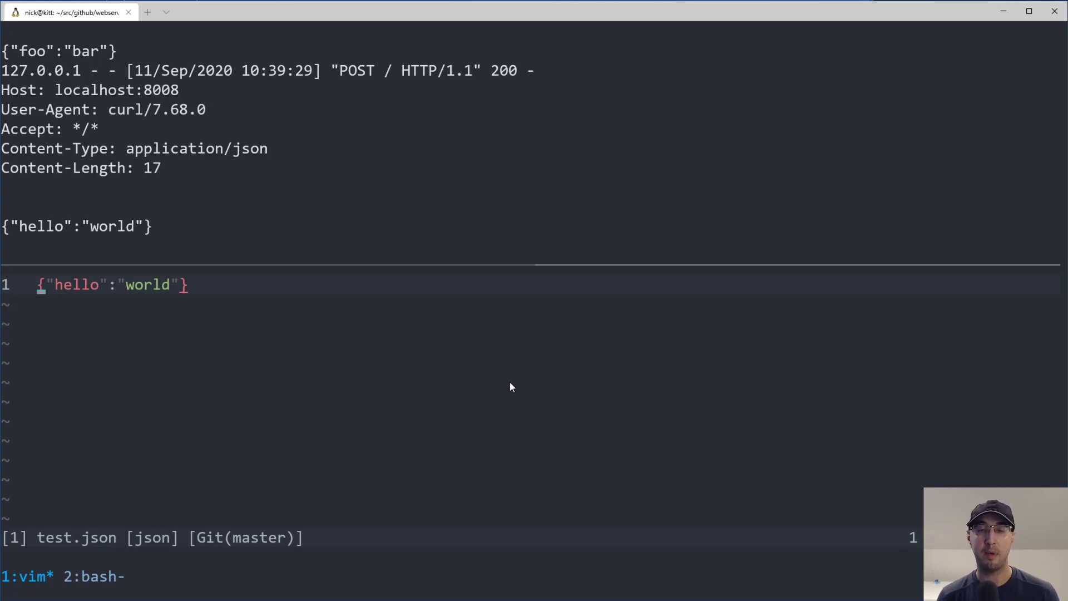
{"action": "type", "text": ":q"}
{"action": "key", "text": "Return"}
{"action": "type", "text": "rm"}
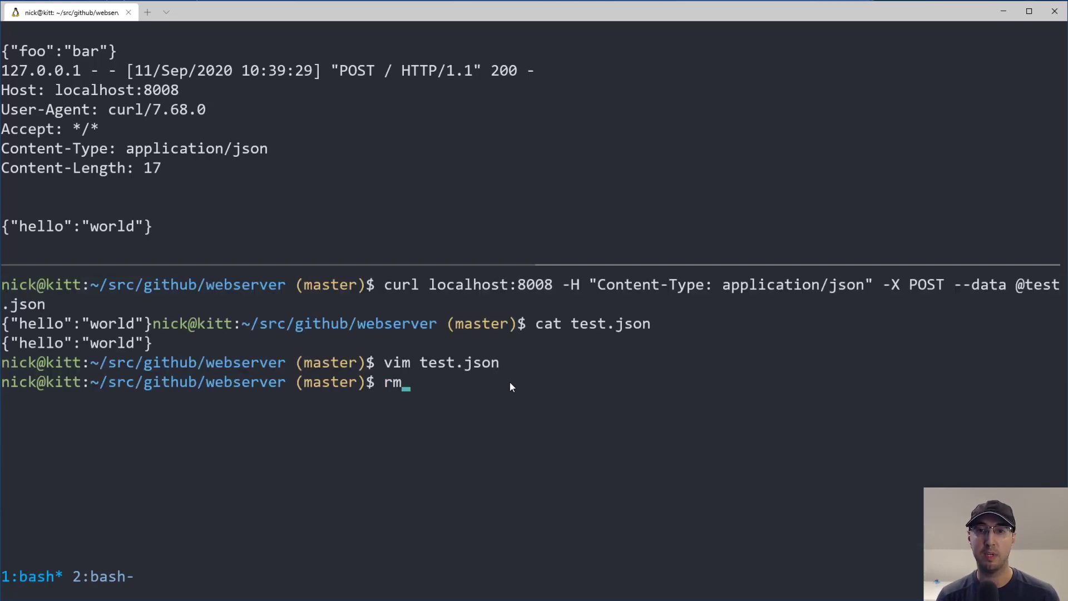
{"action": "type", "text": " test."}
- Delete test.json with rm
{"action": "key", "text": "Tab"}
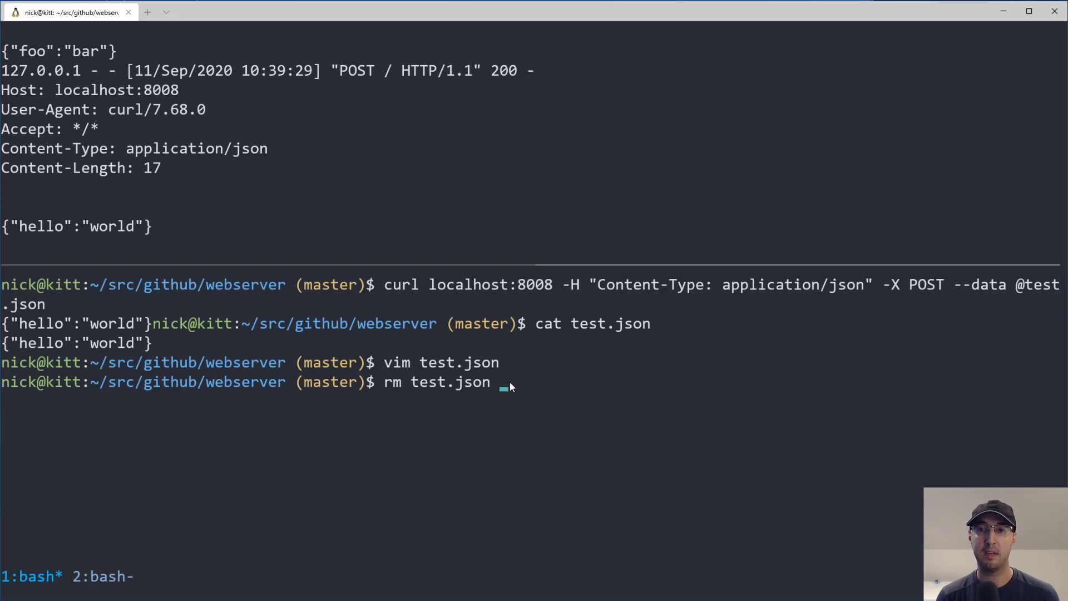
{"action": "key", "text": "Return"}
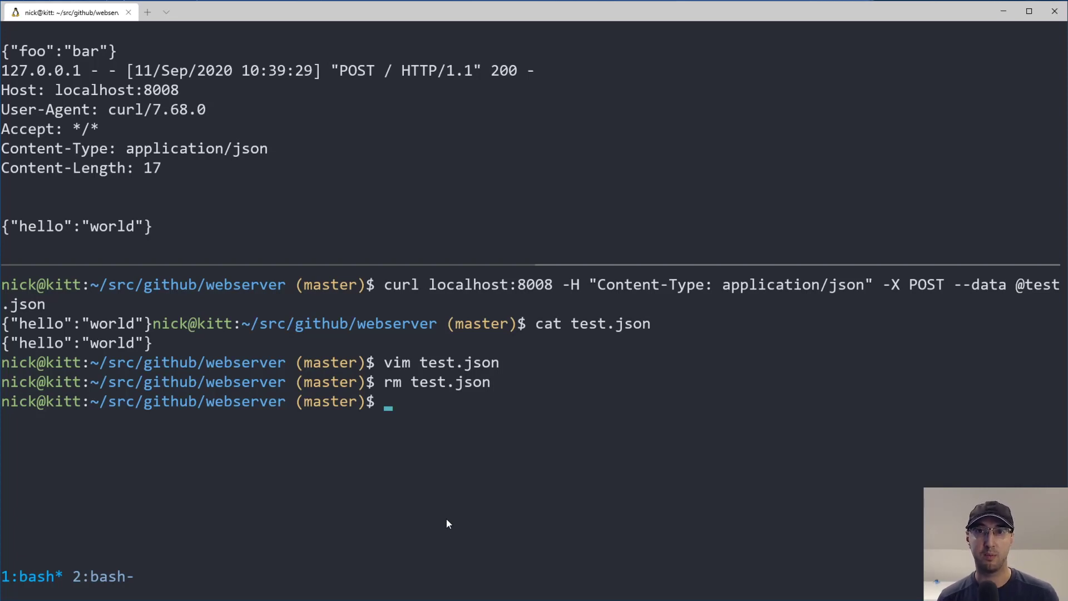
{"action": "key", "text": "ctrl+a"}
{"action": "key", "text": "bracketleft"}
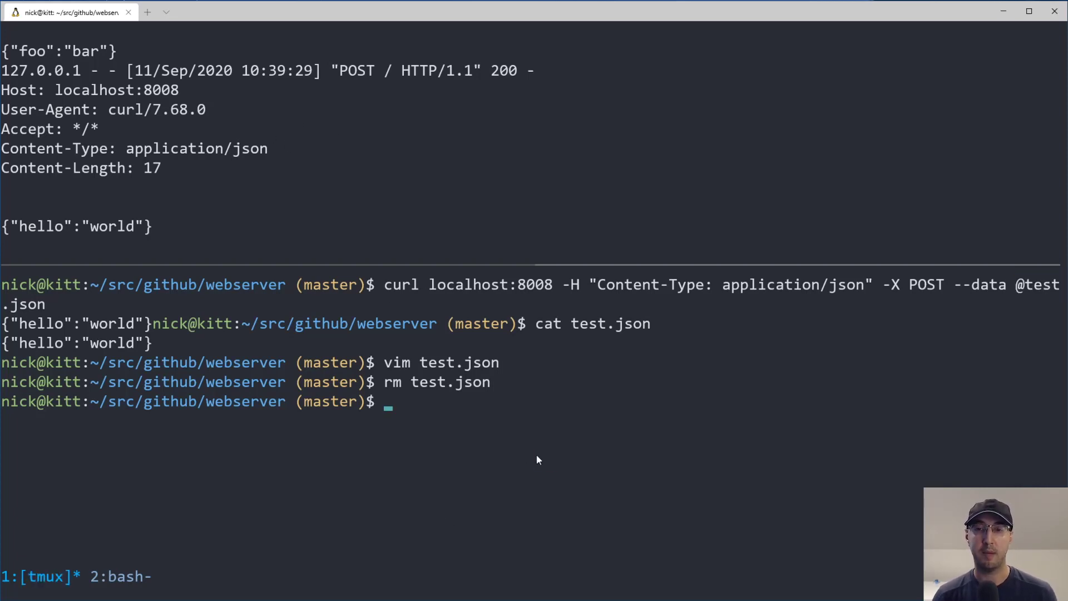
{"action": "key", "text": "Up"}
{"action": "key", "text": "Up"}
{"action": "key", "text": "Up"}
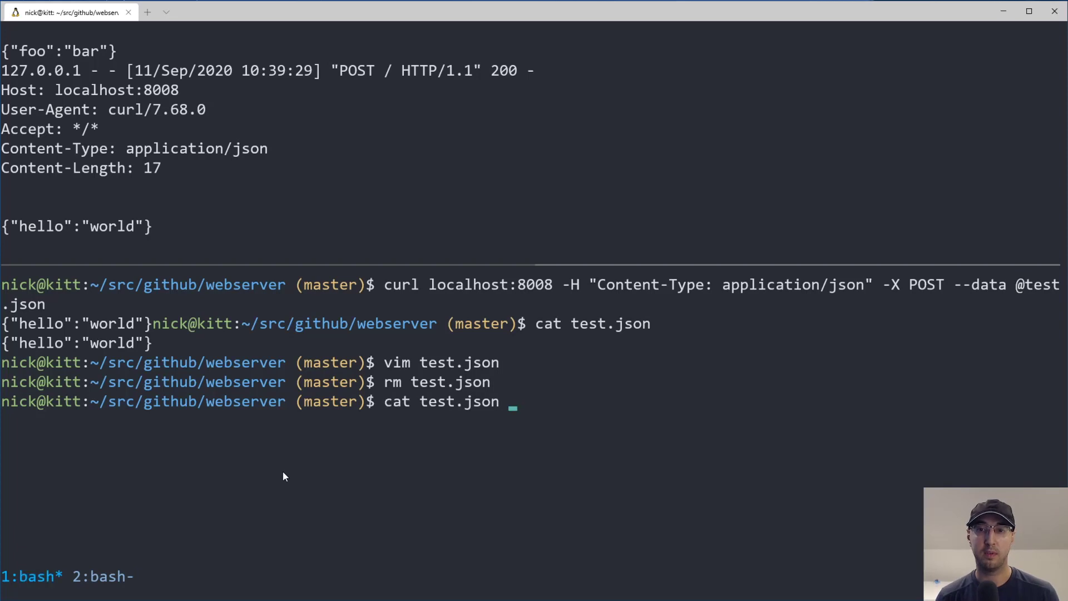
{"action": "key", "text": "Up"}
{"action": "key", "text": "BackSpace"}
{"action": "key", "text": "BackSpace"}
{"action": "key", "text": "BackSpace"}
{"action": "key", "text": "BackSpace"}
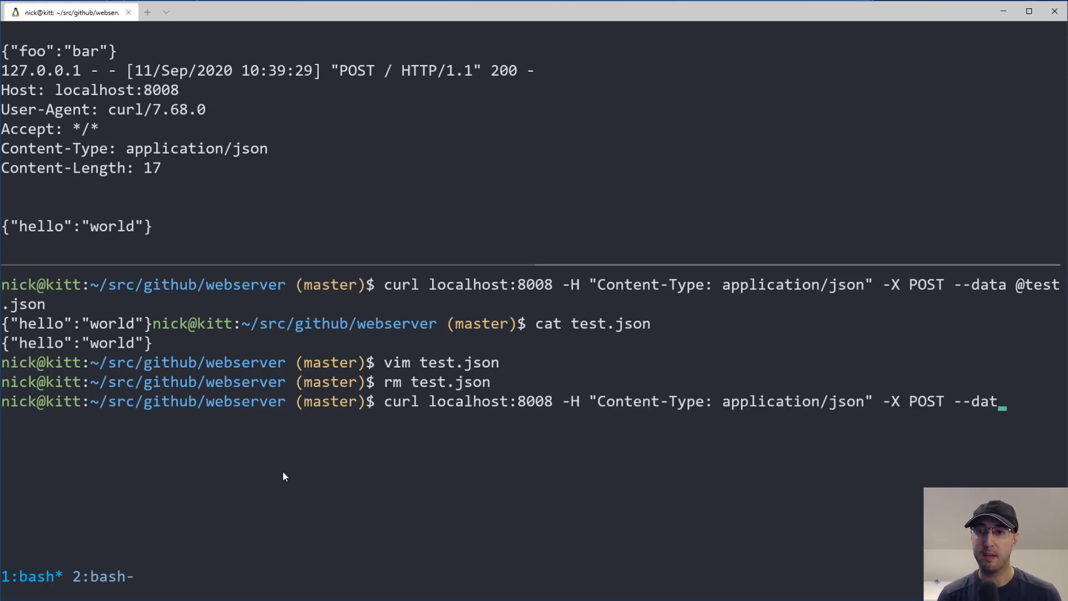
{"action": "key", "text": "BackSpace"}
{"action": "key", "text": "BackSpace"}
{"action": "key", "text": "BackSpace"}
{"action": "key", "text": "BackSpace"}
{"action": "key", "text": "BackSpace"}
{"action": "key", "text": "BackSpace"}
{"action": "key", "text": "BackSpace"}
{"action": "key", "text": "BackSpace"}
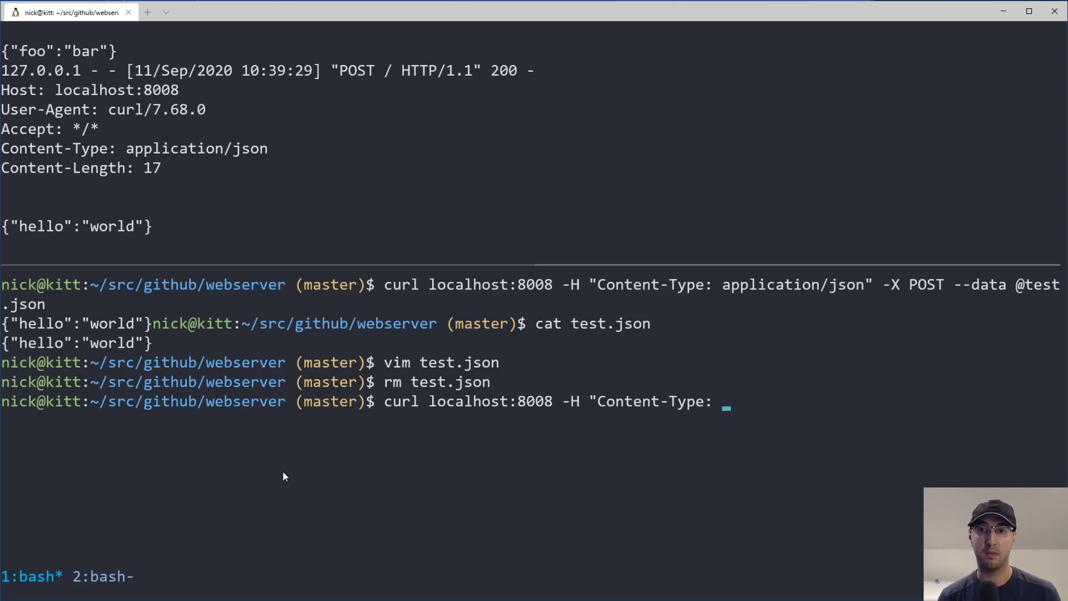
{"action": "key", "text": "BackSpace"}
{"action": "key", "text": "BackSpace"}
{"action": "key", "text": "BackSpace"}
{"action": "key", "text": "BackSpace"}
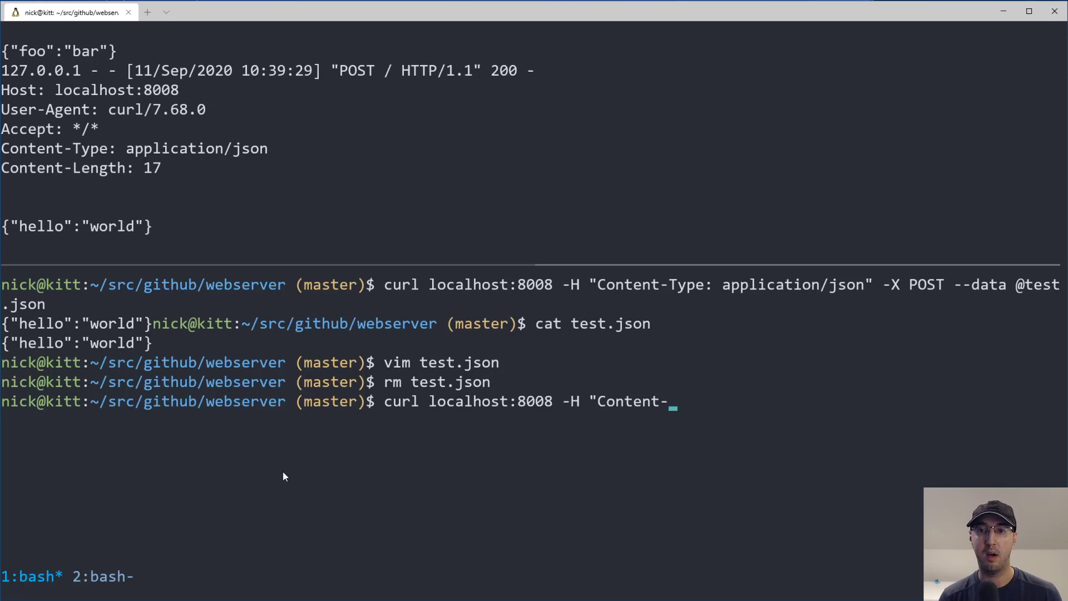
{"action": "key", "text": "BackSpace"}
{"action": "key", "text": "BackSpace"}
{"action": "key", "text": "BackSpace"}
{"action": "key", "text": "BackSpace"}
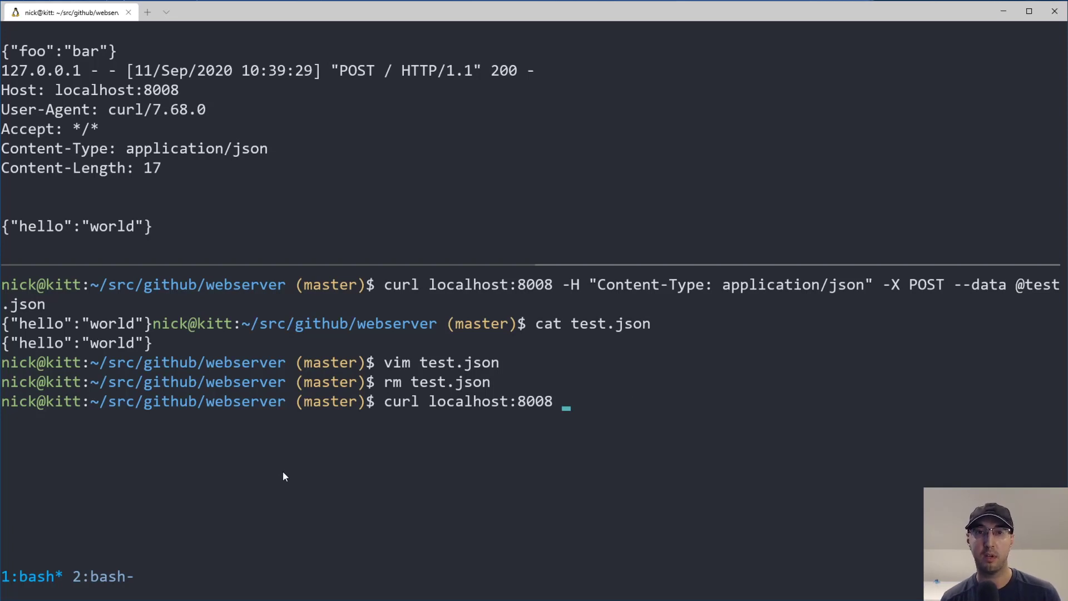
{"action": "type", "text": "-X POST"}
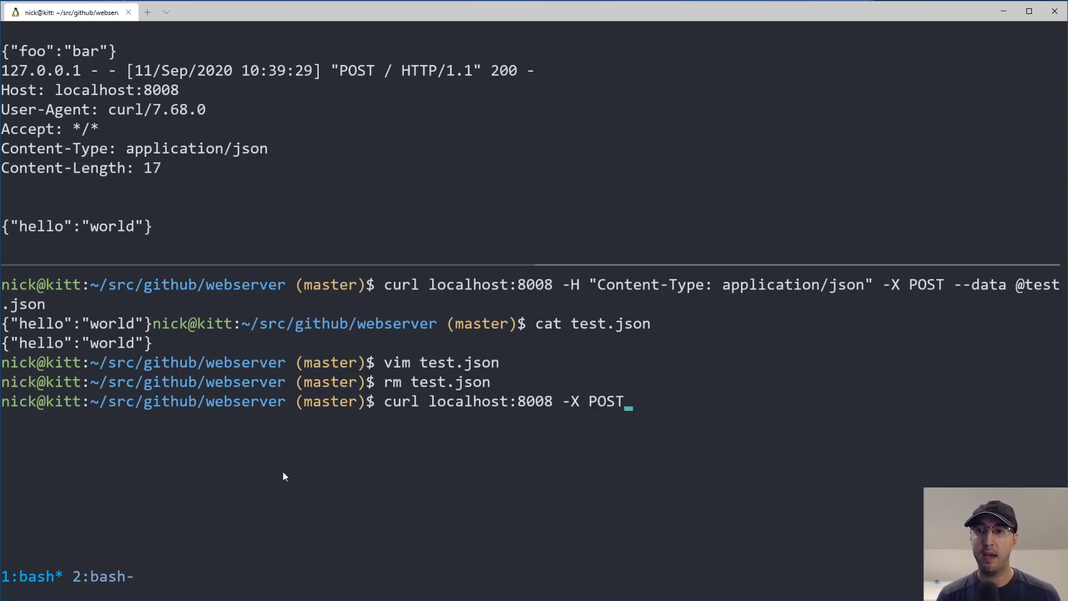
{"action": "type", "text": " --da"}
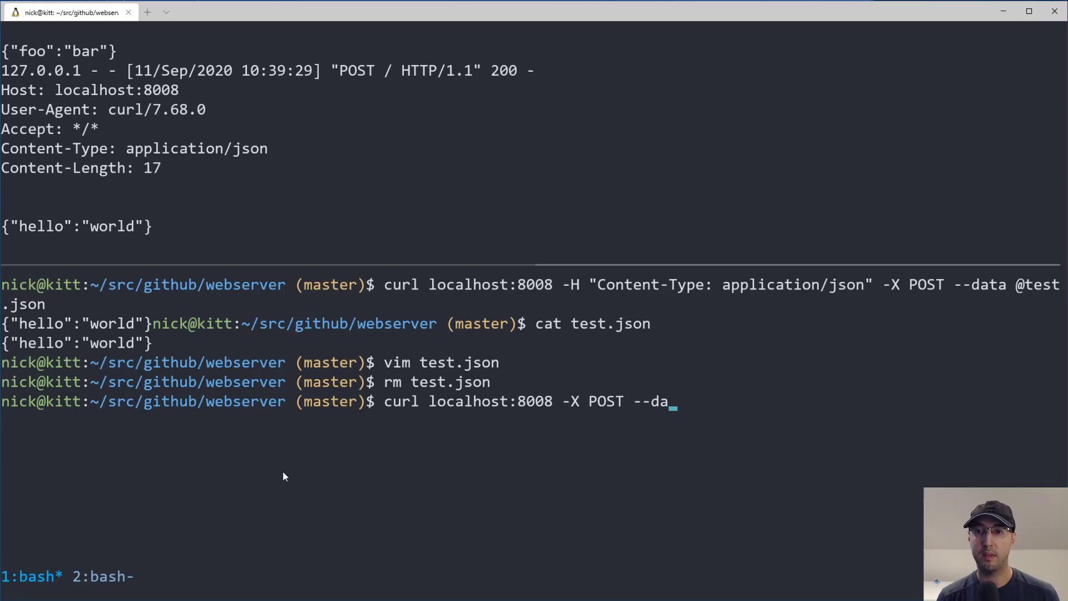
{"action": "type", "text": "ta \"foo=bar"}
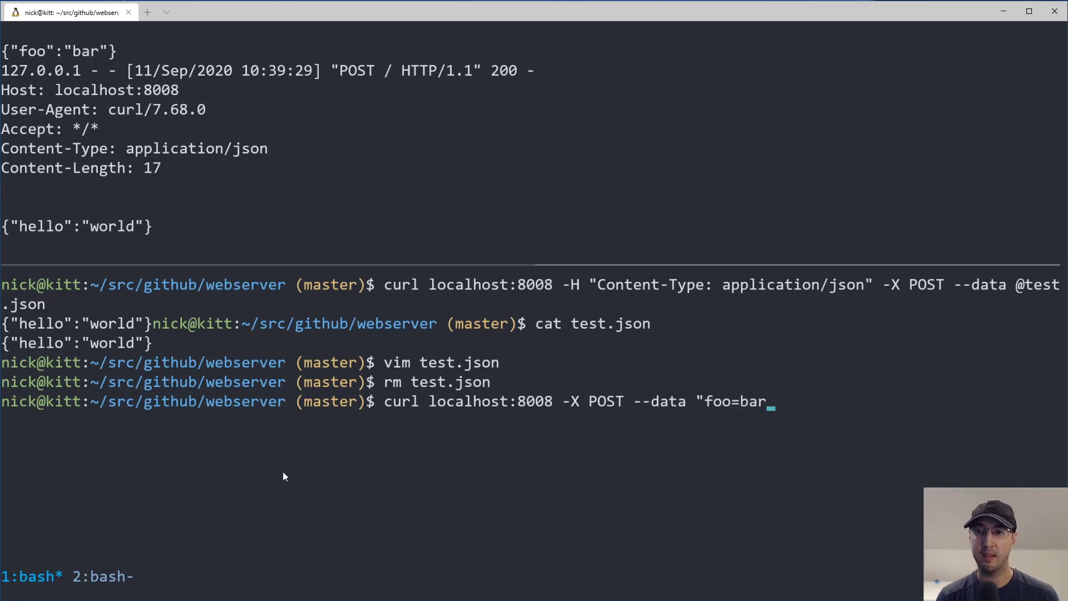
{"action": "type", "text": "&user"}
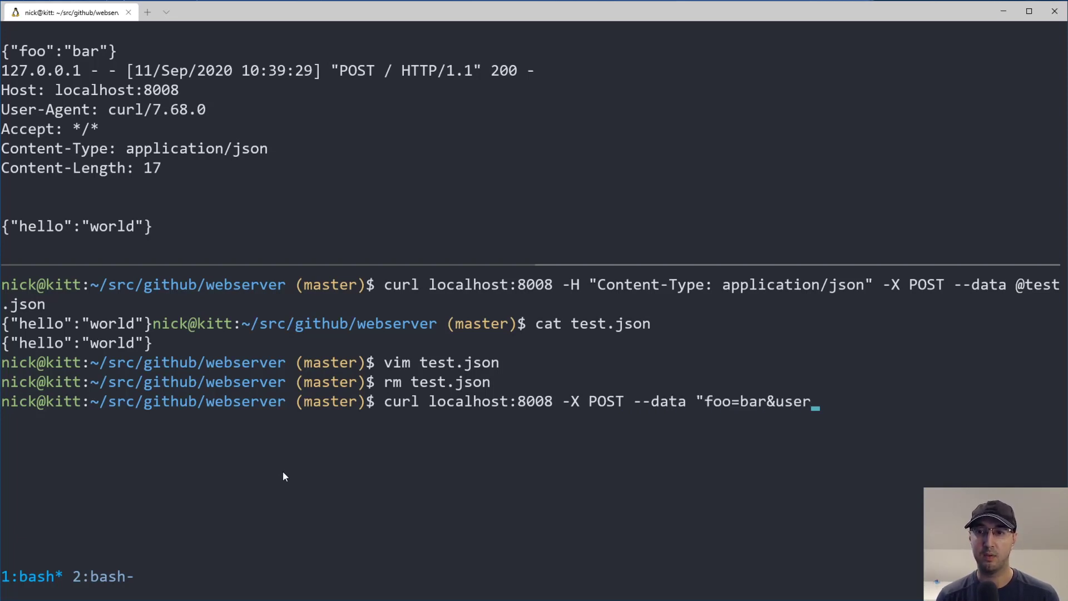
{"action": "type", "text": "=nick\""}
- POST foo=bar&user=nick and highlight the echoed data and x-www-form-urlencoded content type
{"action": "key", "text": "Return"}
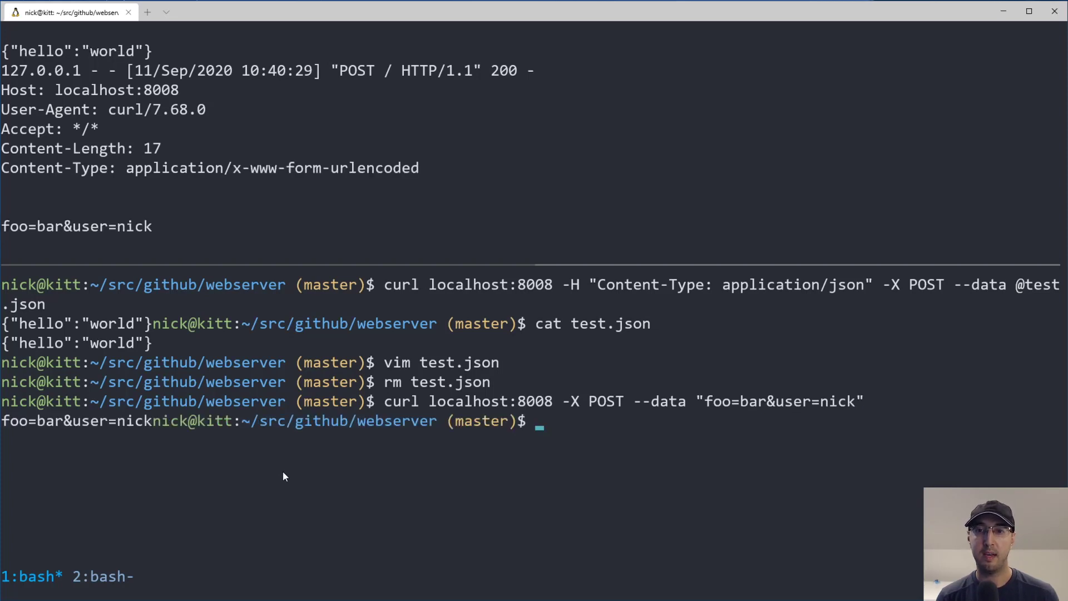
{"action": "left_click_drag", "start_coordinate": [162, 227], "coordinate": [8, 229]}
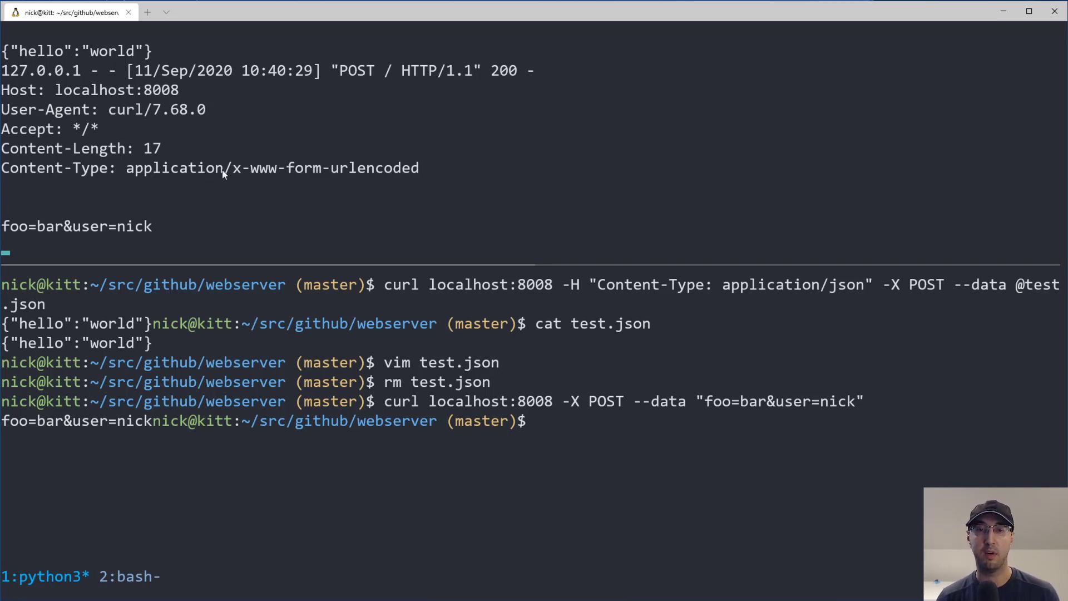
{"action": "left_click_drag", "start_coordinate": [236, 169], "coordinate": [416, 171]}
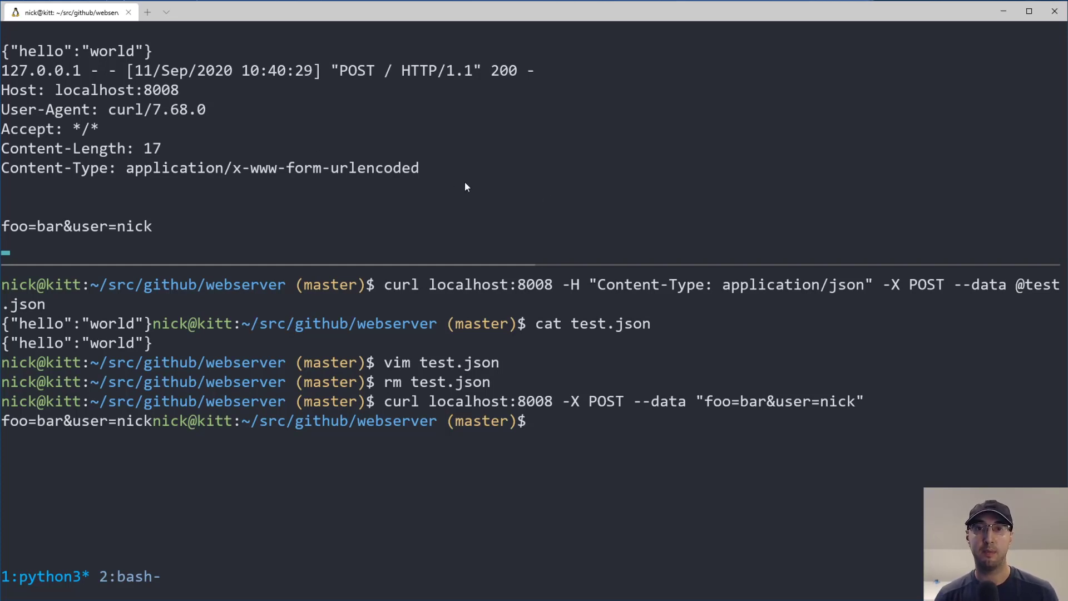
{"action": "scroll", "coordinate": [465, 187], "scroll_direction": "up", "scroll_amount": 1}
{"action": "scroll", "coordinate": [471, 179], "scroll_direction": "down", "scroll_amount": 1}
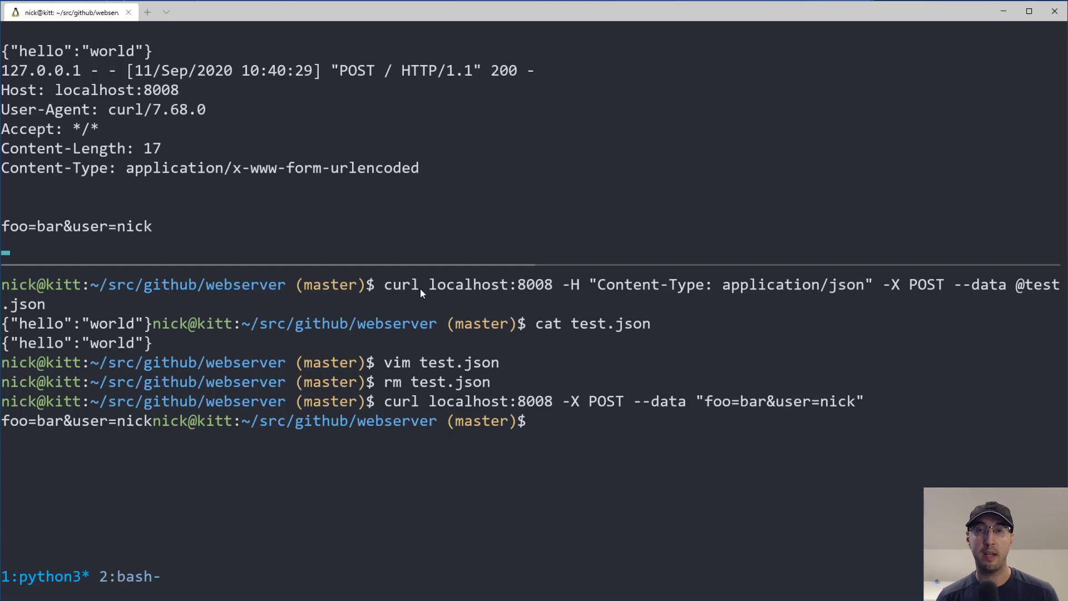
- Clear the lower pane and run docker run -it --rm alpine for an interactive container
{"action": "left_click", "coordinate": [605, 367]}
{"action": "key", "text": "ctrl+c"}
{"action": "type", "text": "cl"}
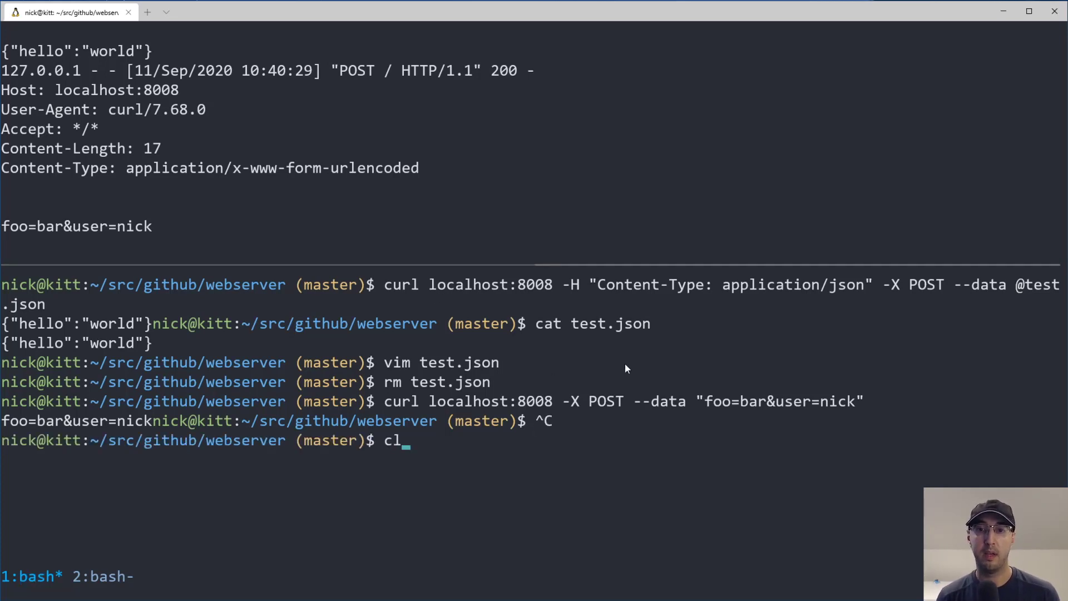
{"action": "type", "text": "ear"}
{"action": "key", "text": "Return"}
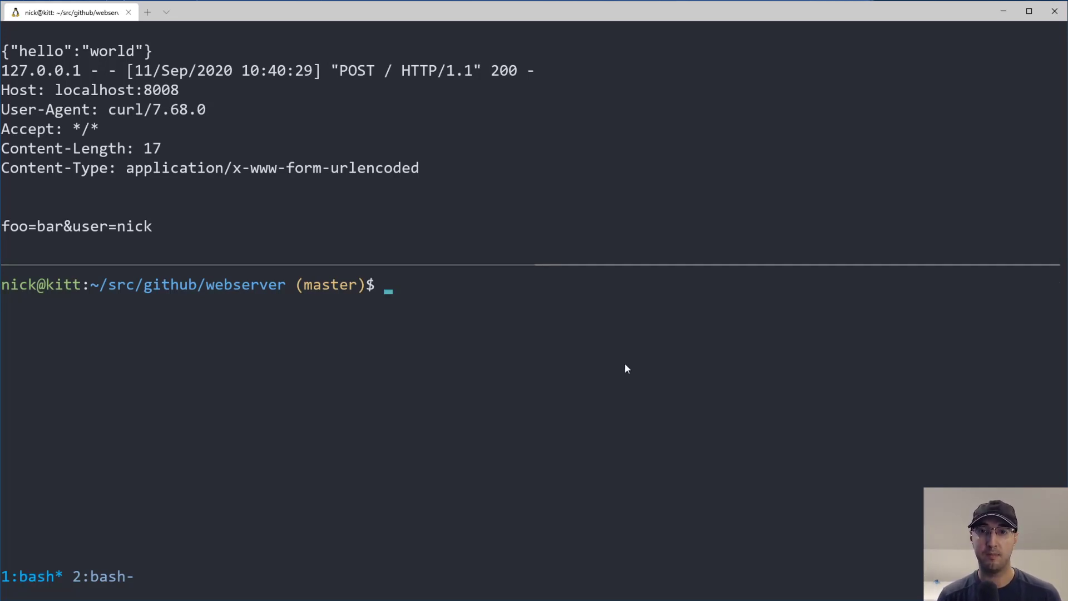
{"action": "type", "text": "docker"}
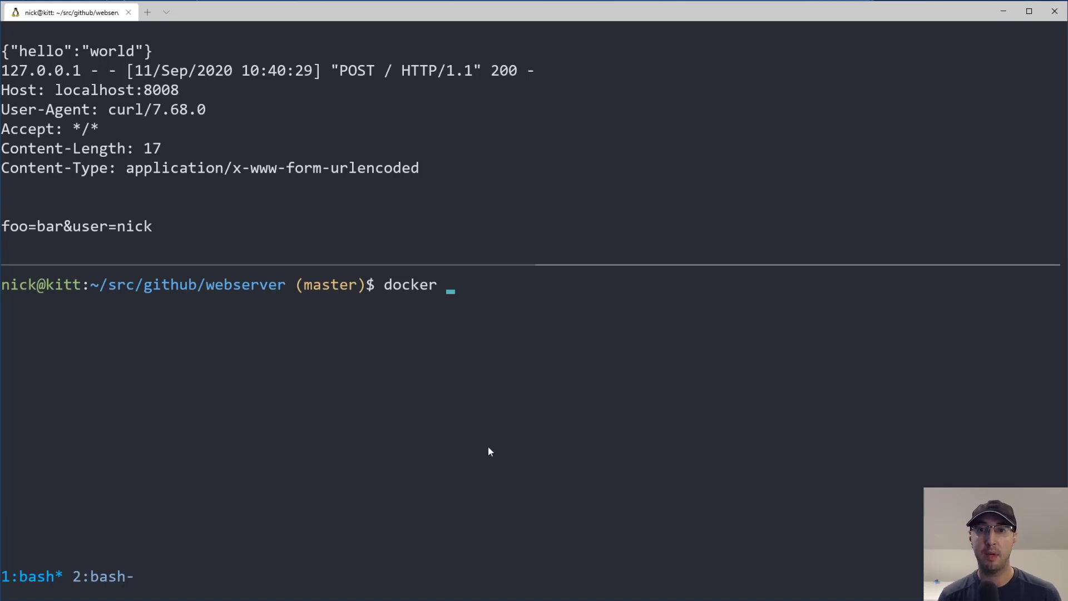
{"action": "type", "text": " run -it --"}
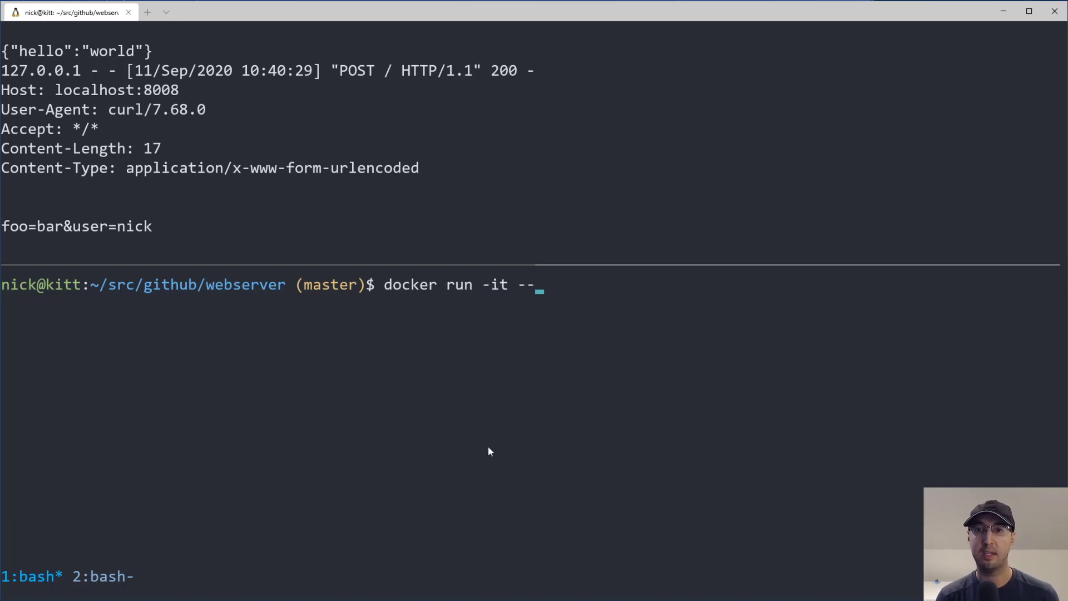
{"action": "type", "text": "rm"}
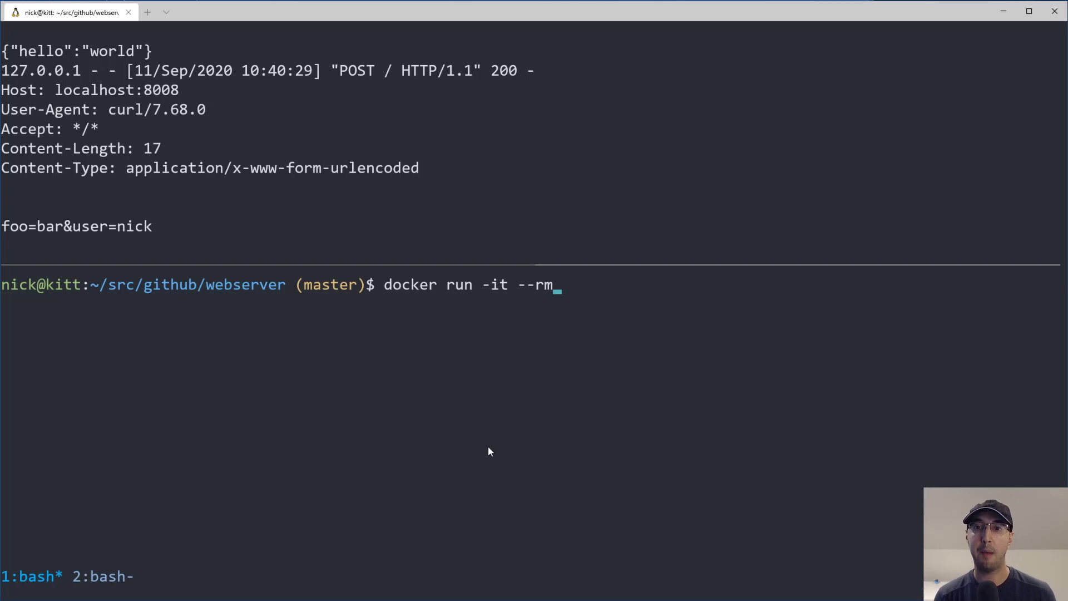
{"action": "type", "text": " alpine"}
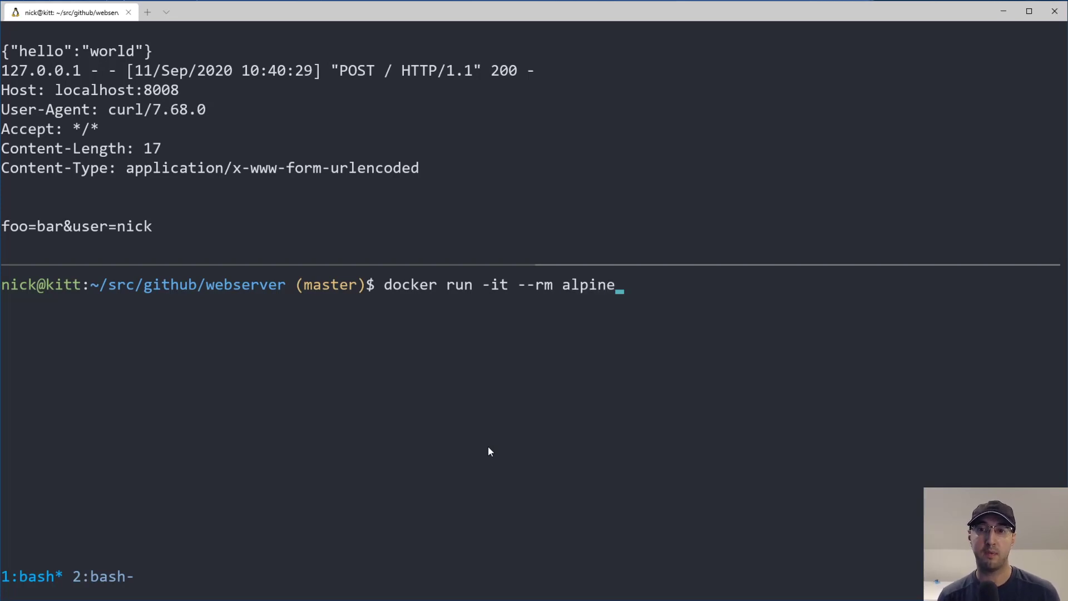
{"action": "key", "text": "Return"}
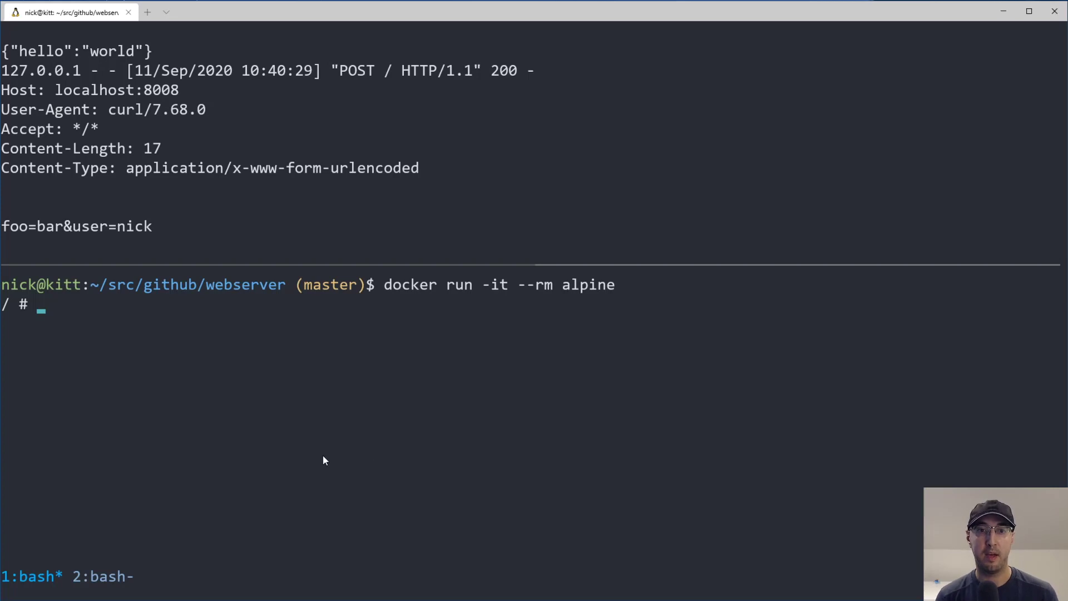
{"action": "type", "text": "apk update"}
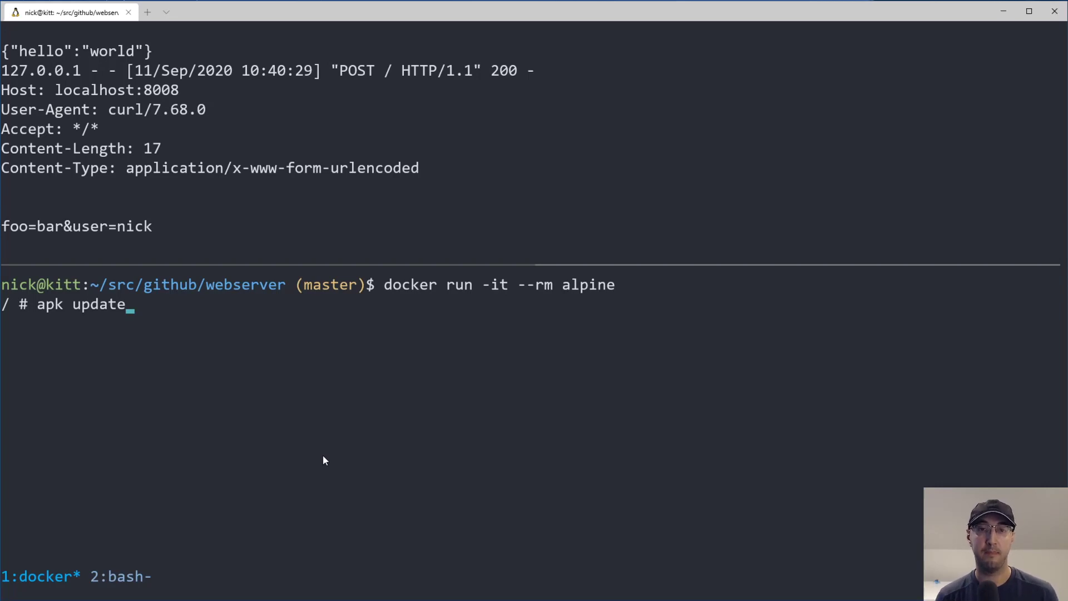
{"action": "type", "text": " *&"}
- Install curl in the Alpine container with apk, fixing the mistyped command first
{"action": "key", "text": "BackSpace"}
{"action": "type", "text": "*"}
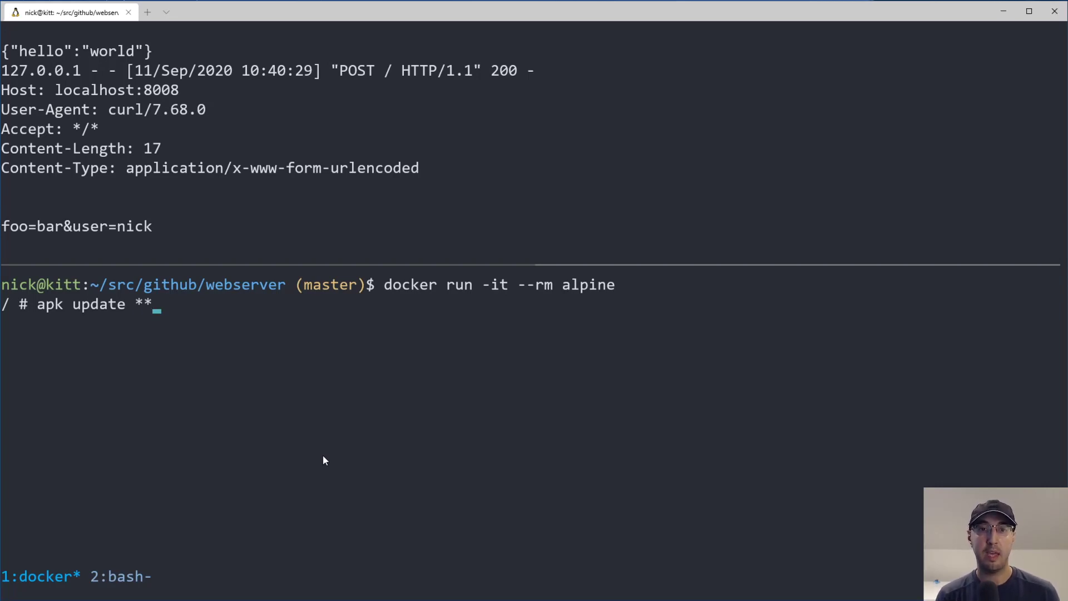
{"action": "type", "text": " a"}
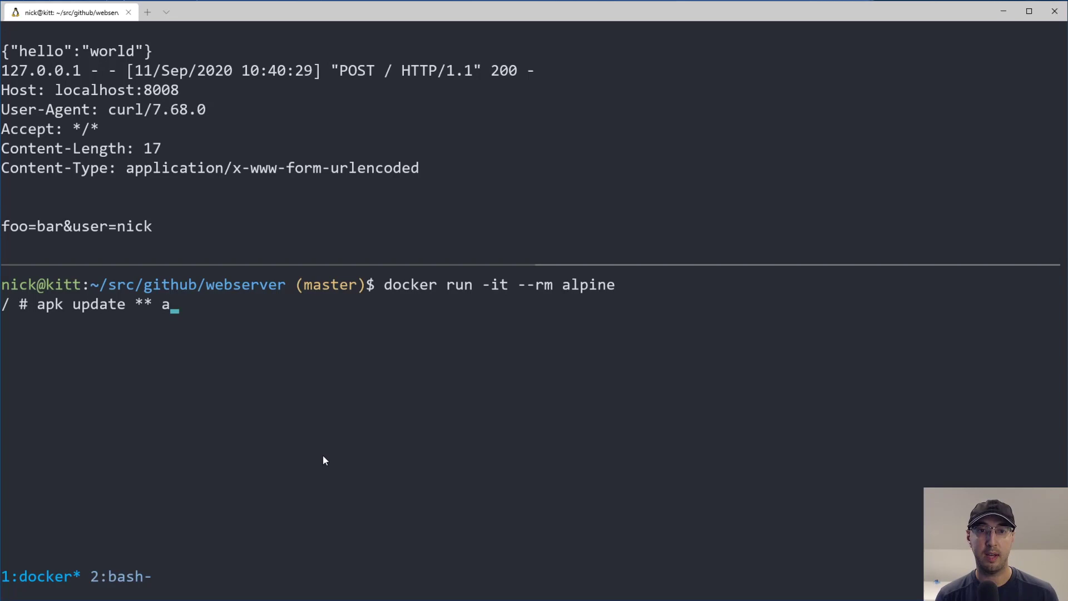
{"action": "type", "text": "pk insta"}
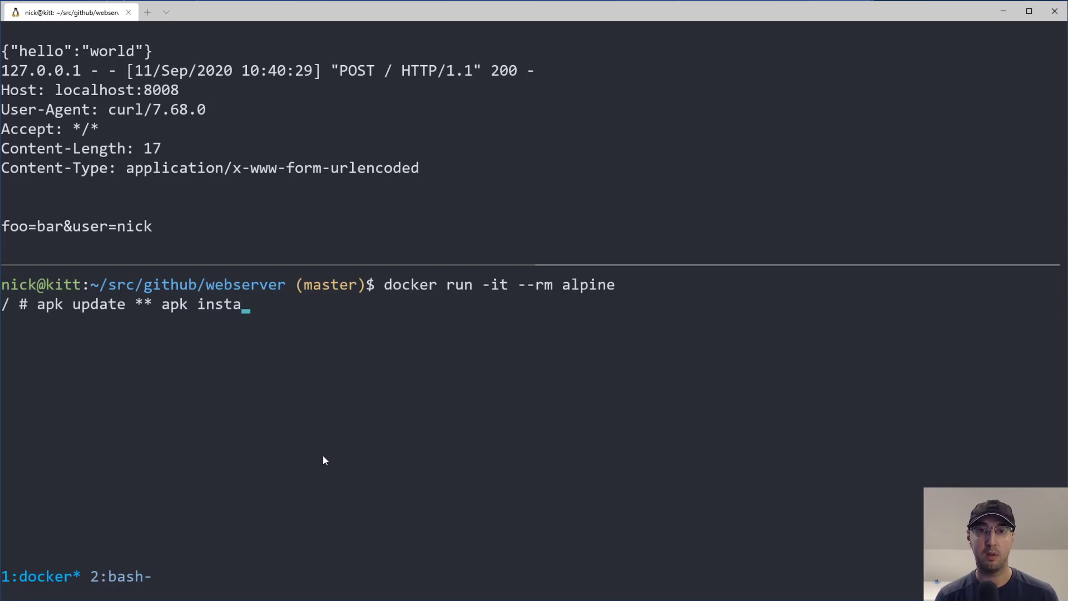
{"action": "type", "text": "ll curl"}
{"action": "key", "text": "Left"}
{"action": "key", "text": "Left"}
{"action": "key", "text": "Left"}
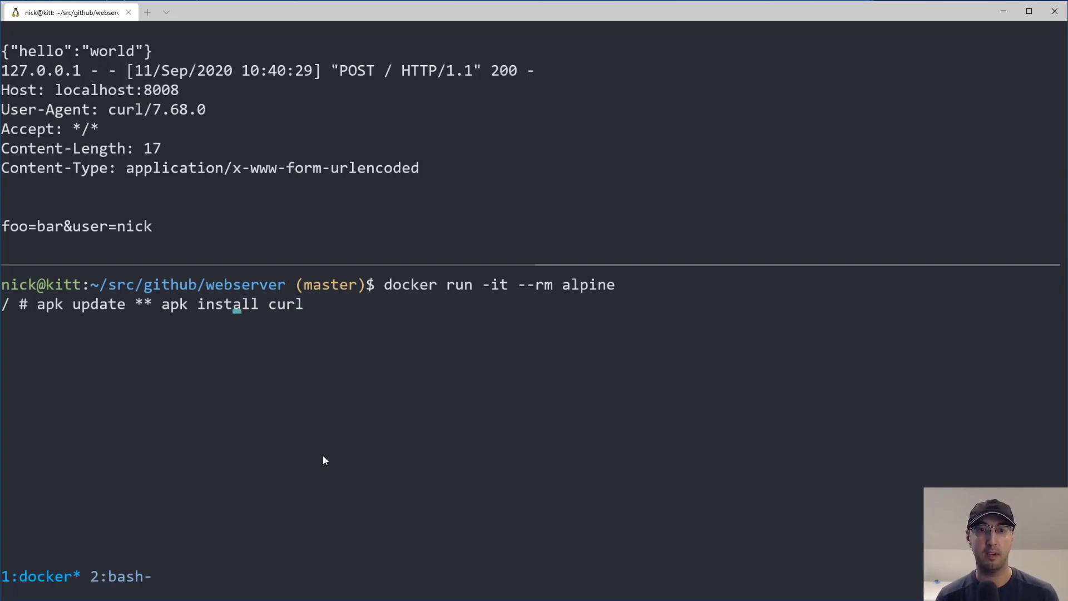
{"action": "key", "text": "Left"}
{"action": "key", "text": "Left"}
{"action": "key", "text": "Left"}
{"action": "key", "text": "BackSpace"}
{"action": "key", "text": "BackSpace"}
{"action": "type", "text": "&&"}
{"action": "key", "text": "Return"}
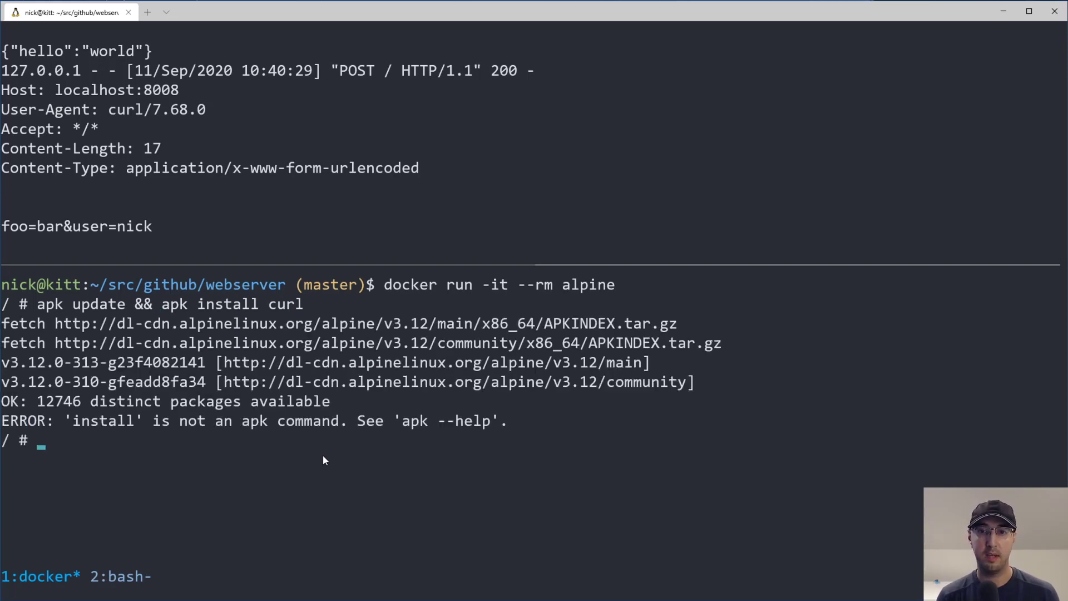
{"action": "type", "text": "apk ad"}
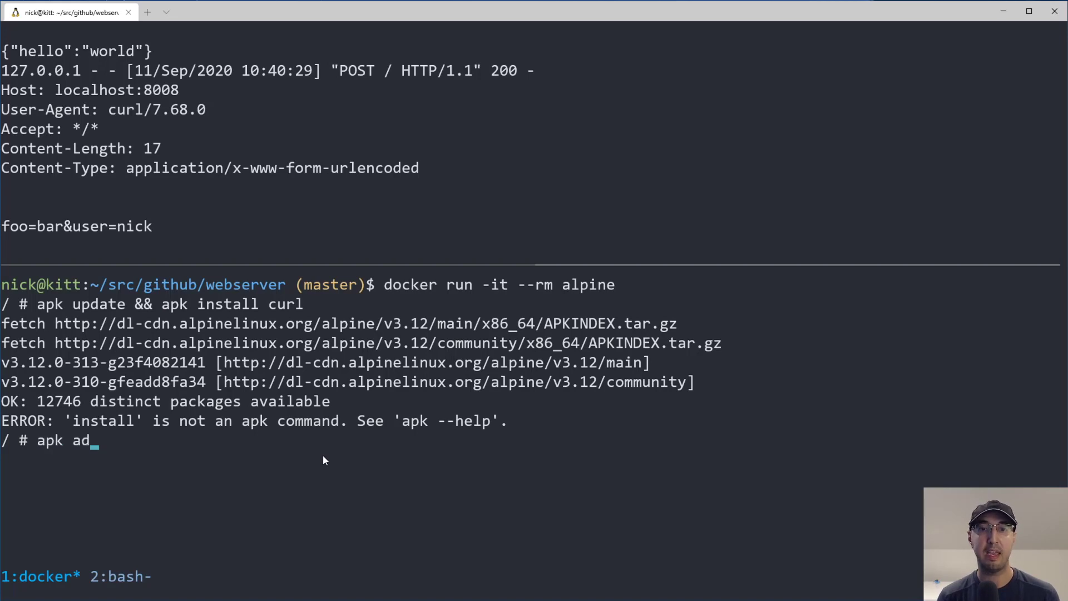
{"action": "type", "text": "d curl"}
{"action": "key", "text": "Return"}
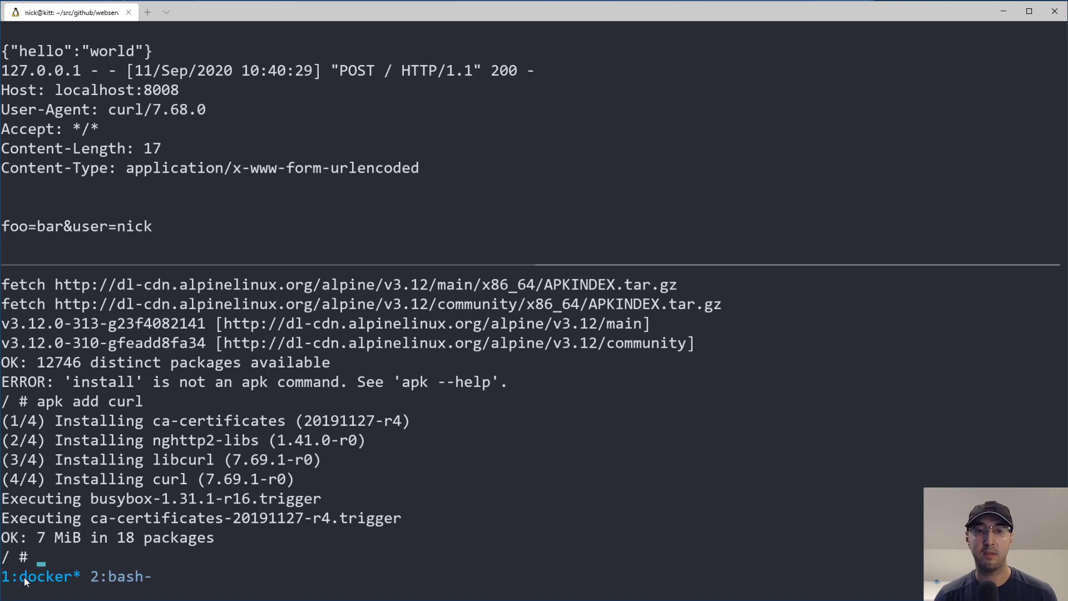
{"action": "type", "text": "curl --v"}
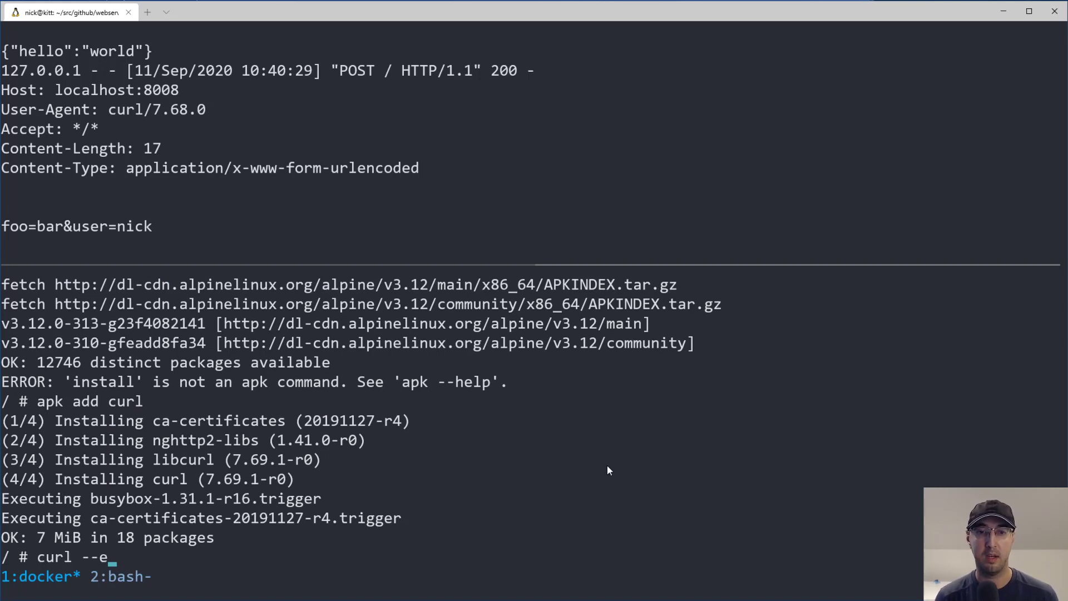
{"action": "type", "text": "e"}
- Confirm the installed curl version (7.69.1) with curl --version
{"action": "key", "text": "BackSpace"}
{"action": "type", "text": "ersion"}
{"action": "key", "text": "Return"}
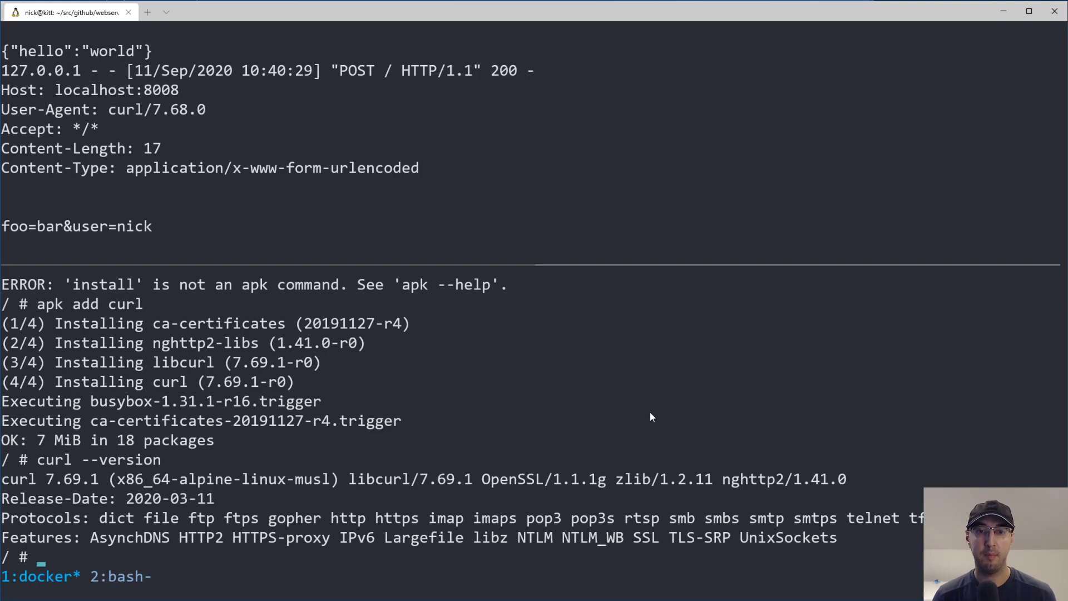
{"action": "type", "text": "curl local"}
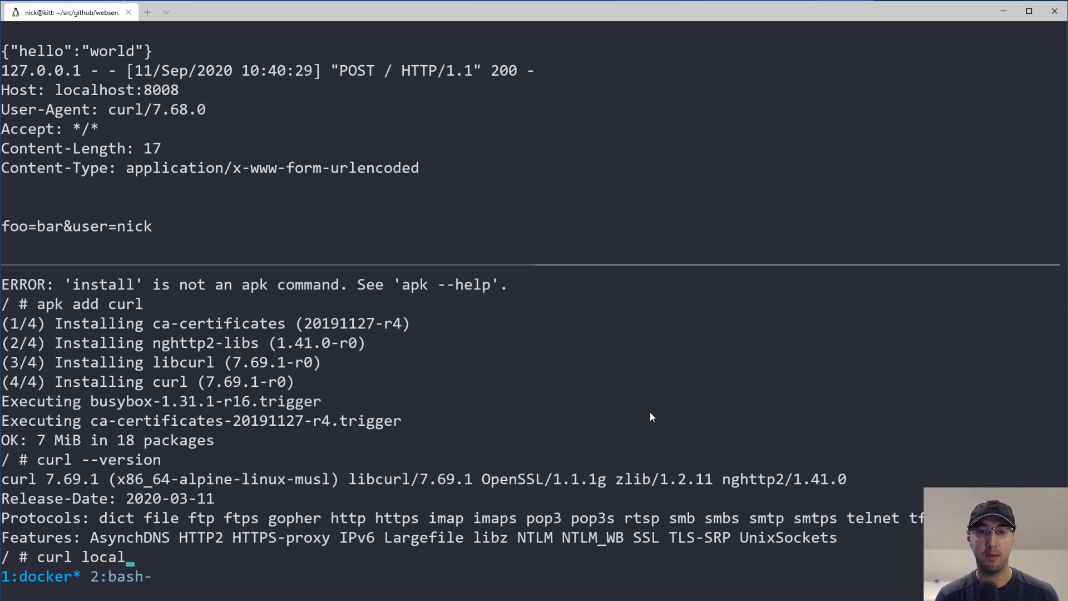
{"action": "type", "text": "host:8008"}
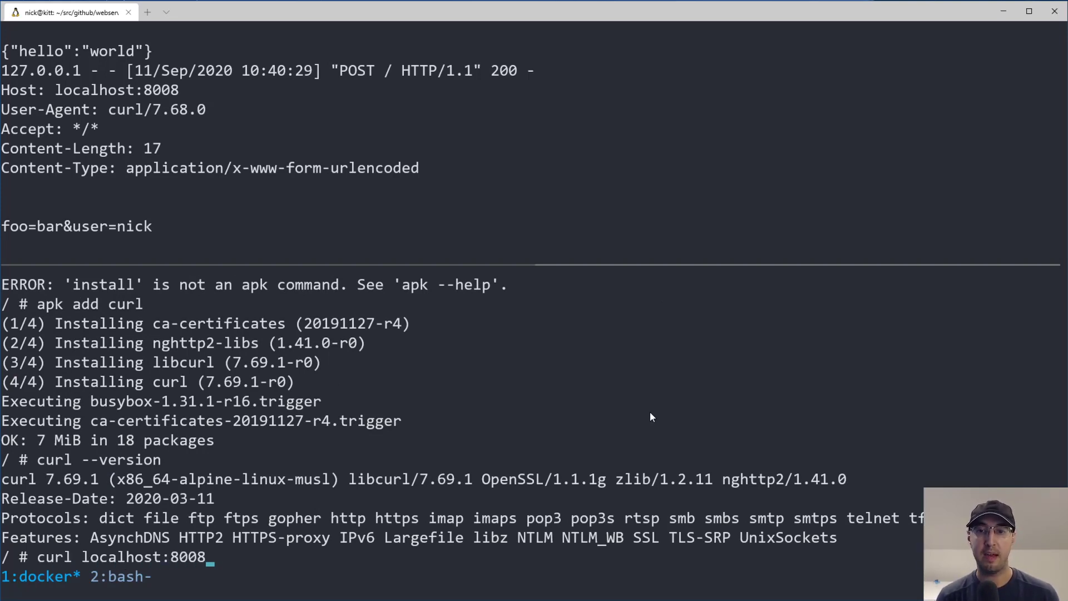
- Curl localhost:8008 from the container, get connection refused, then clear the pane
{"action": "key", "text": "Return"}
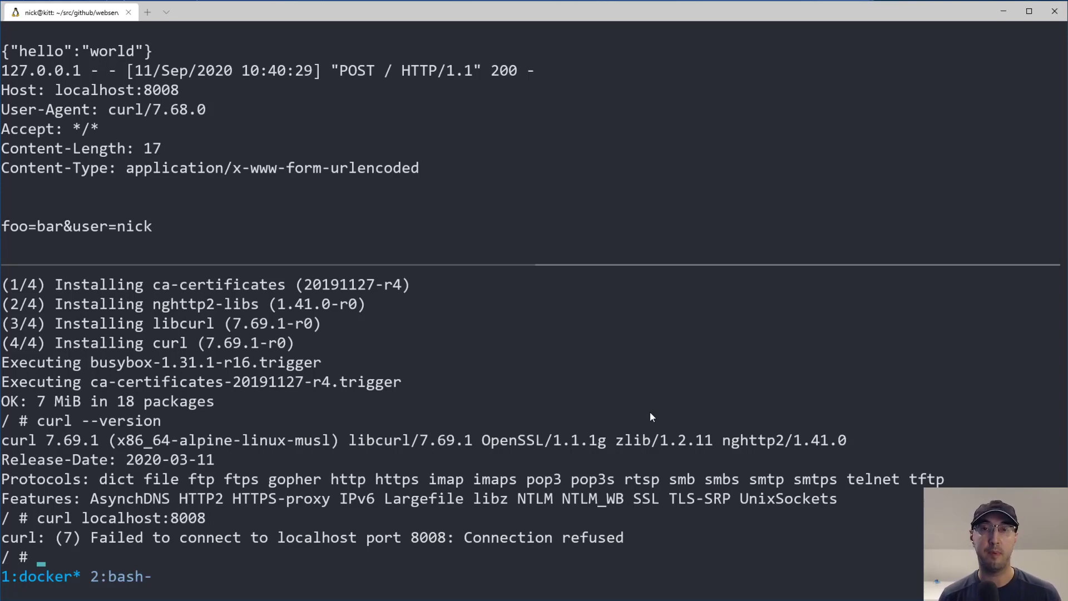
{"action": "type", "text": "c"}
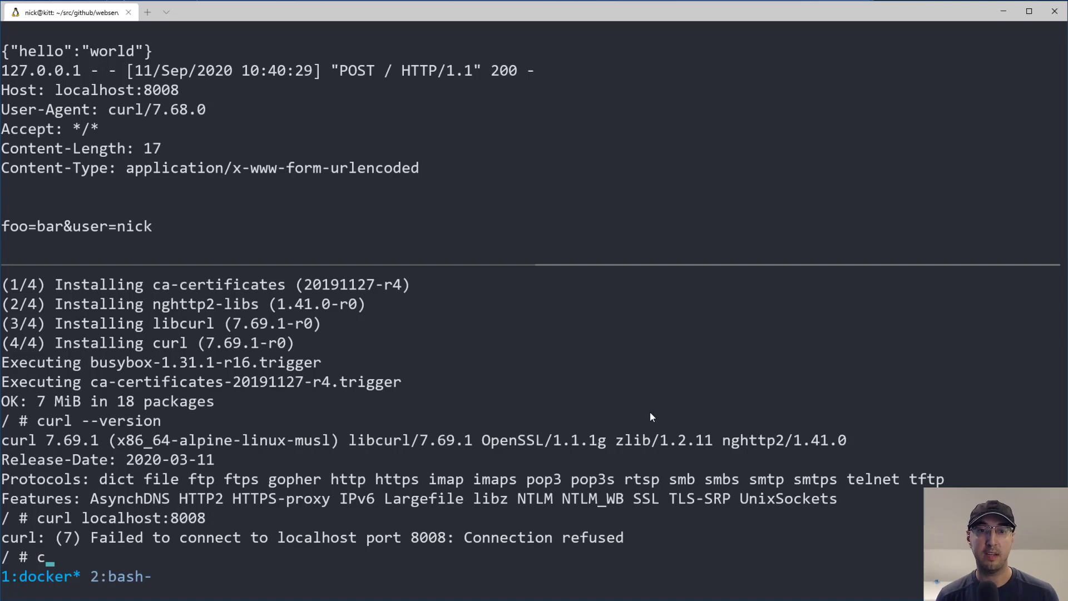
{"action": "type", "text": "lear"}
{"action": "key", "text": "Return"}
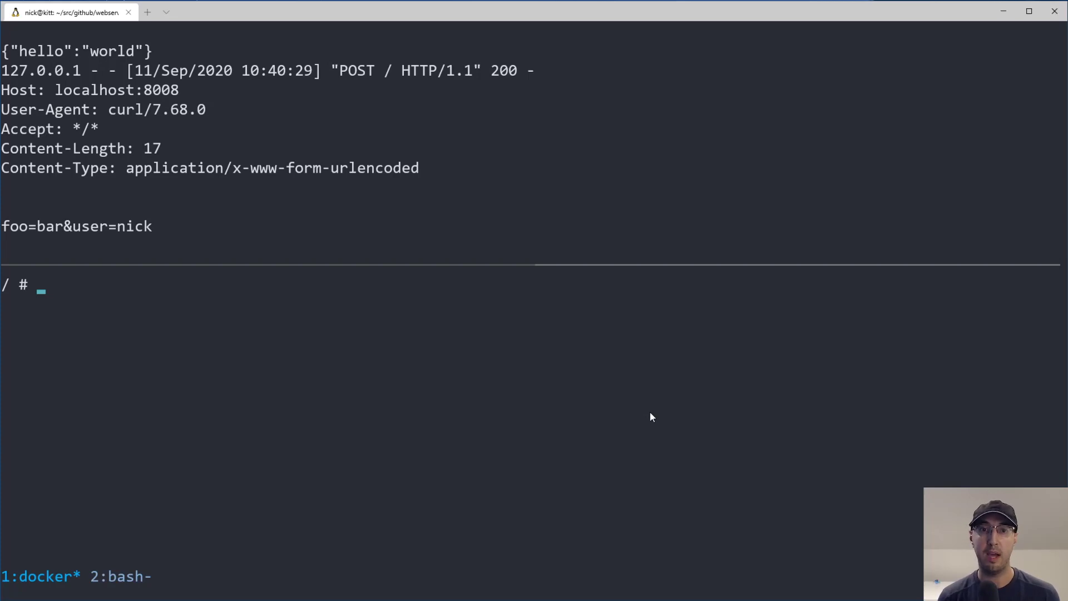
{"action": "type", "text": "curl hos"}
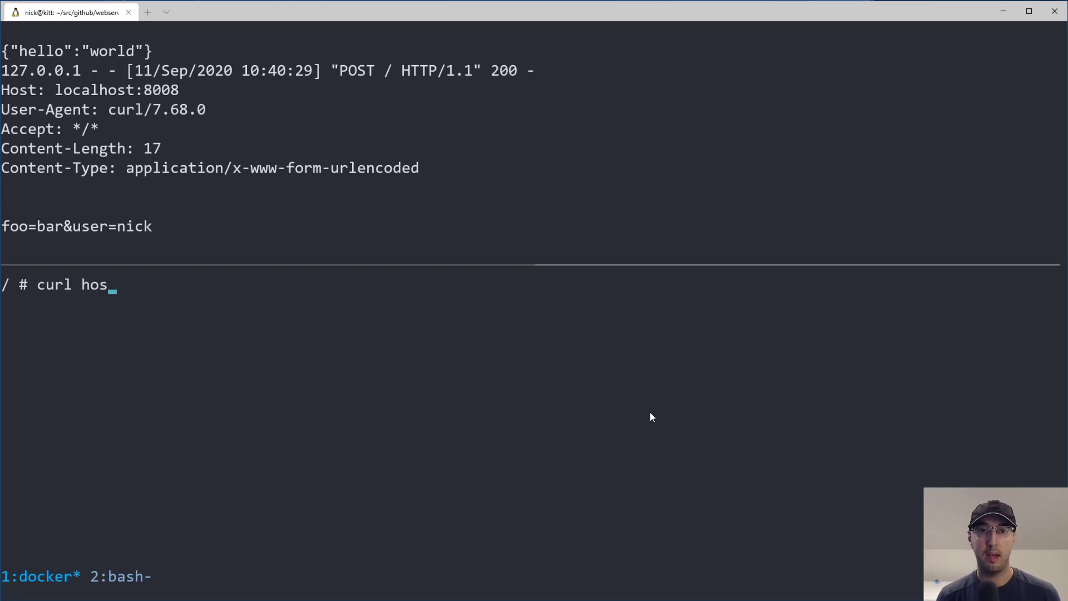
{"action": "type", "text": "t.docker.intern"}
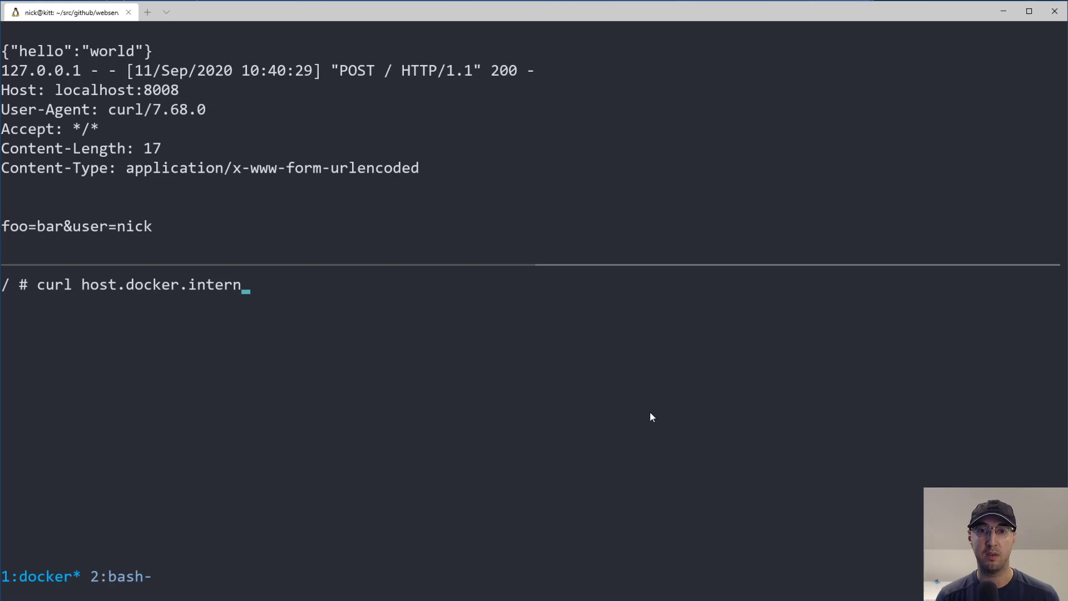
{"action": "type", "text": "al:8008"}
- Send three GET requests from the container to host.docker.internal:8008
{"action": "key", "text": "Return"}
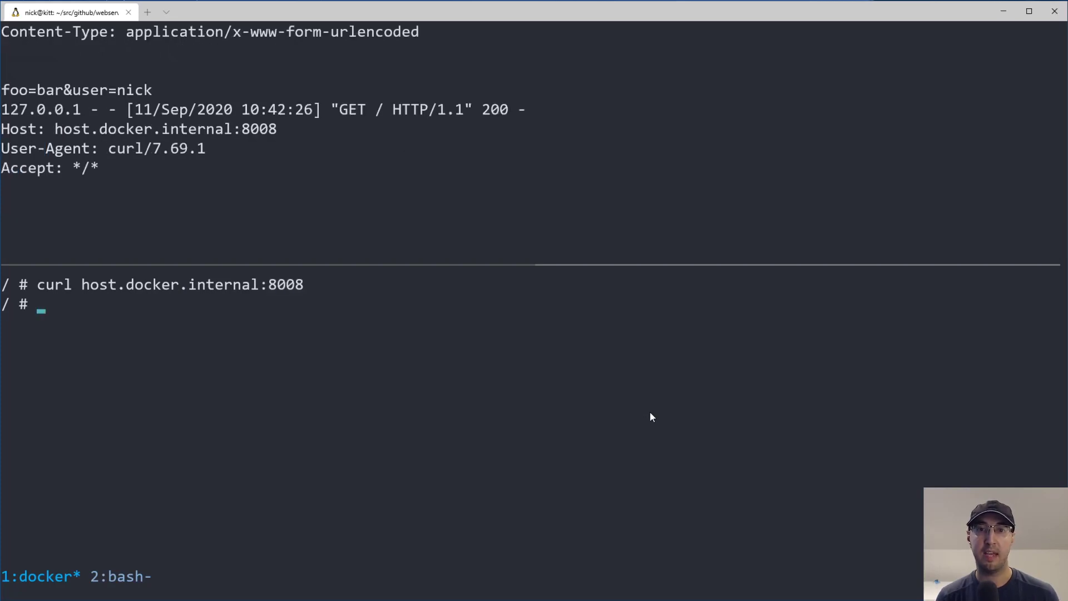
{"action": "key", "text": "Up"}
{"action": "key", "text": "Return"}
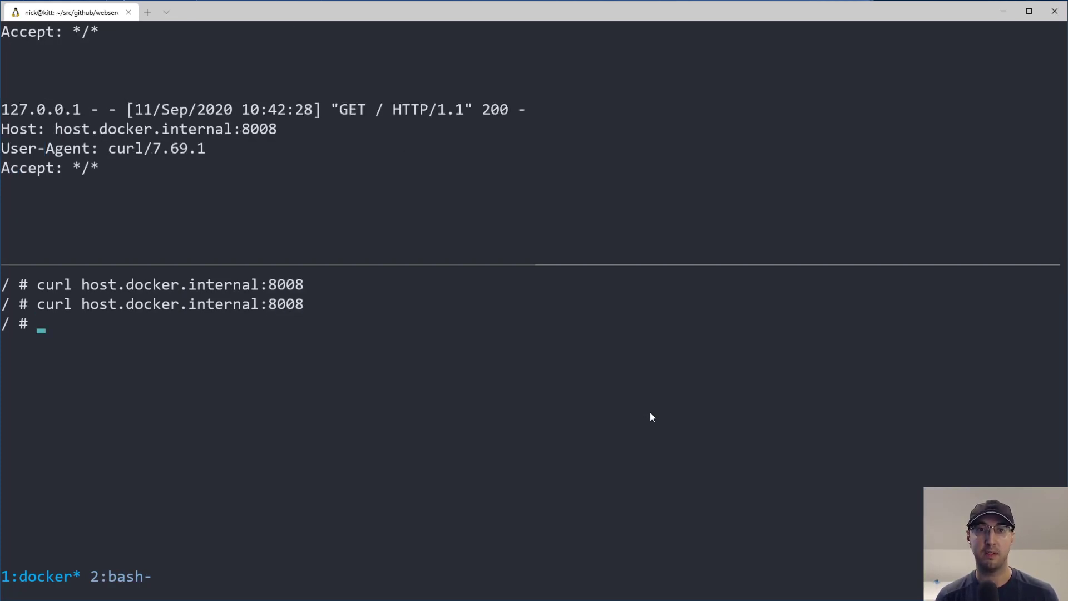
{"action": "key", "text": "Up"}
{"action": "key", "text": "Return"}
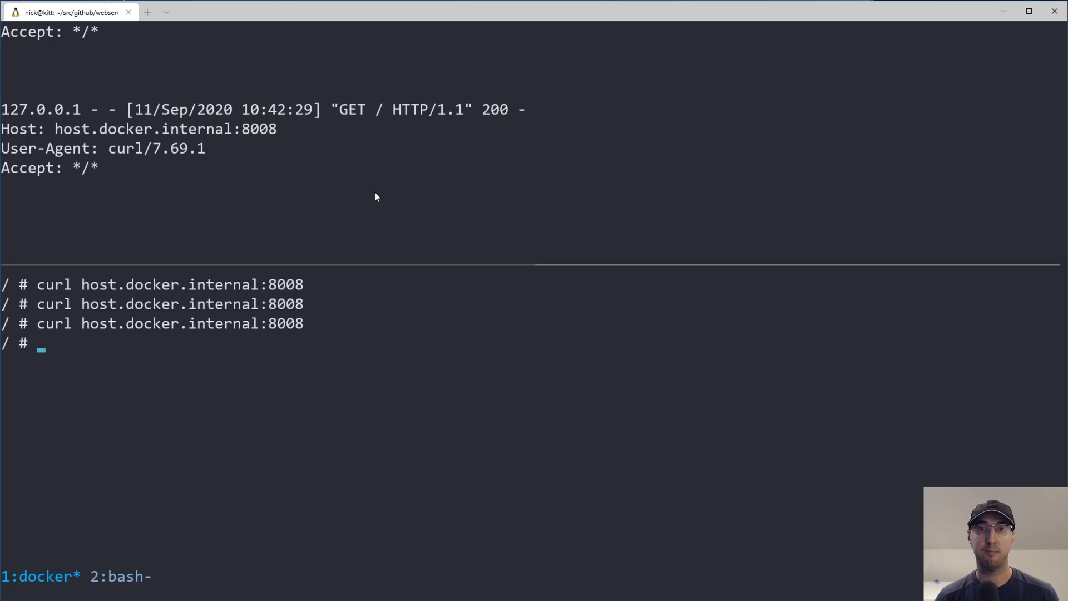
- Space out the server log with blank lines and recall the curl request in the container pane
{"action": "left_click", "coordinate": [378, 197]}
{"action": "key", "text": "Return"}
{"action": "key", "text": "Return"}
{"action": "key", "text": "Return"}
{"action": "key", "text": "Return"}
{"action": "key", "text": "Return"}
{"action": "key", "text": "Return"}
{"action": "key", "text": "Return"}
{"action": "key", "text": "Return"}
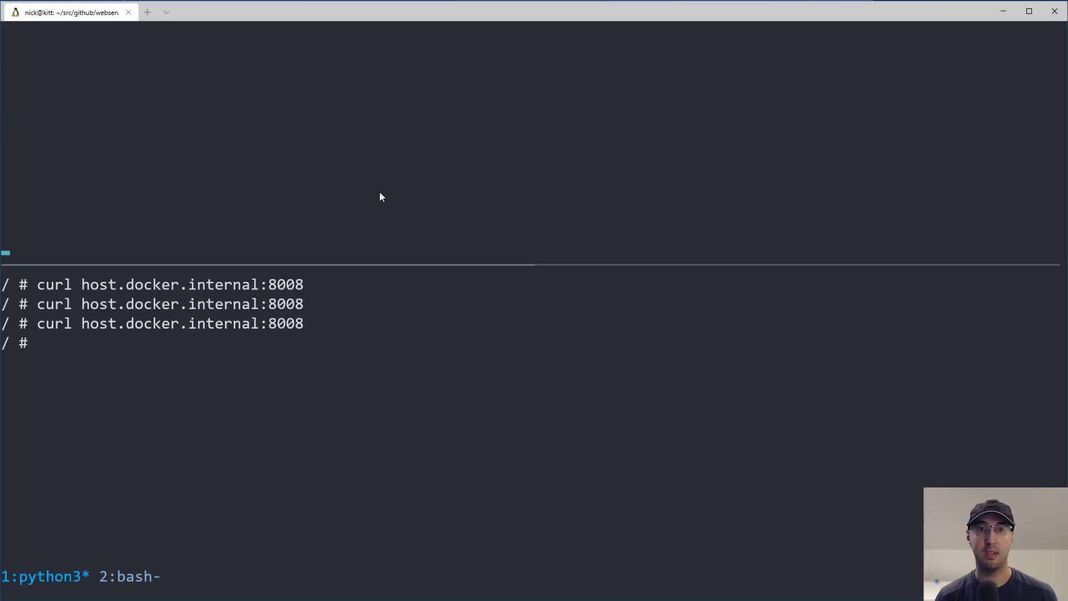
{"action": "left_click", "coordinate": [589, 406]}
{"action": "key", "text": "Up"}
{"action": "key", "text": "Return"}
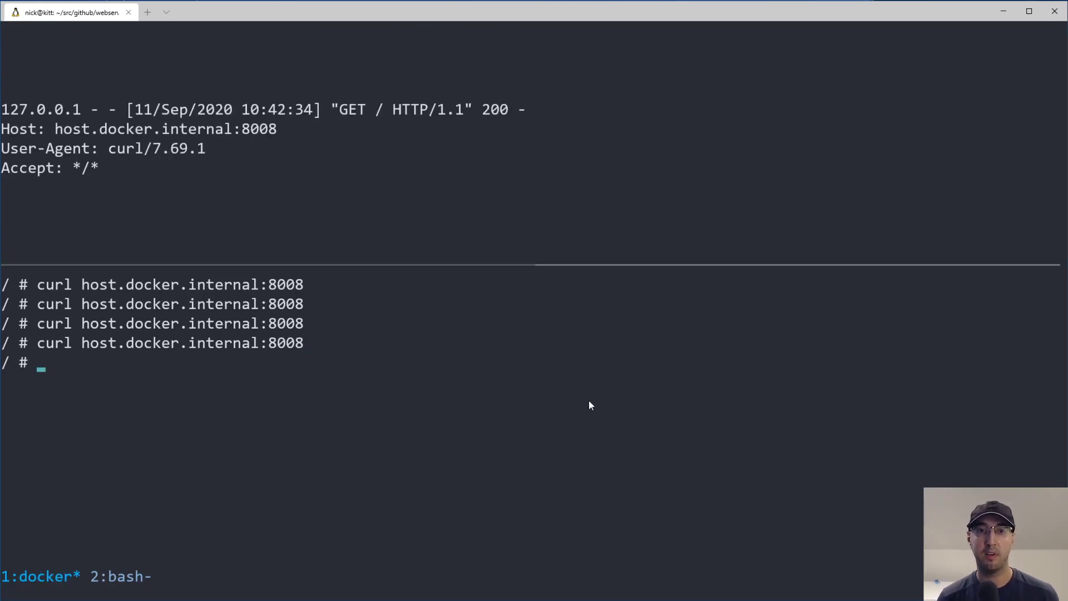
- Resend the curl as a POST with data a=b to host.docker.internal:8008
{"action": "key", "text": "Up"}
{"action": "type", "text": "-X POS"}
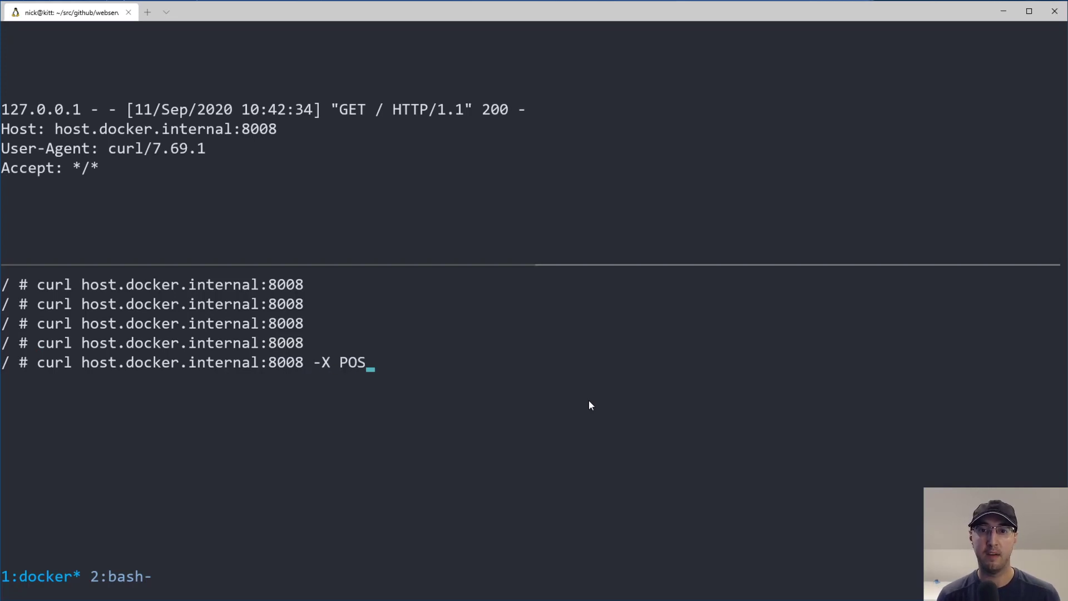
{"action": "type", "text": "T -"}
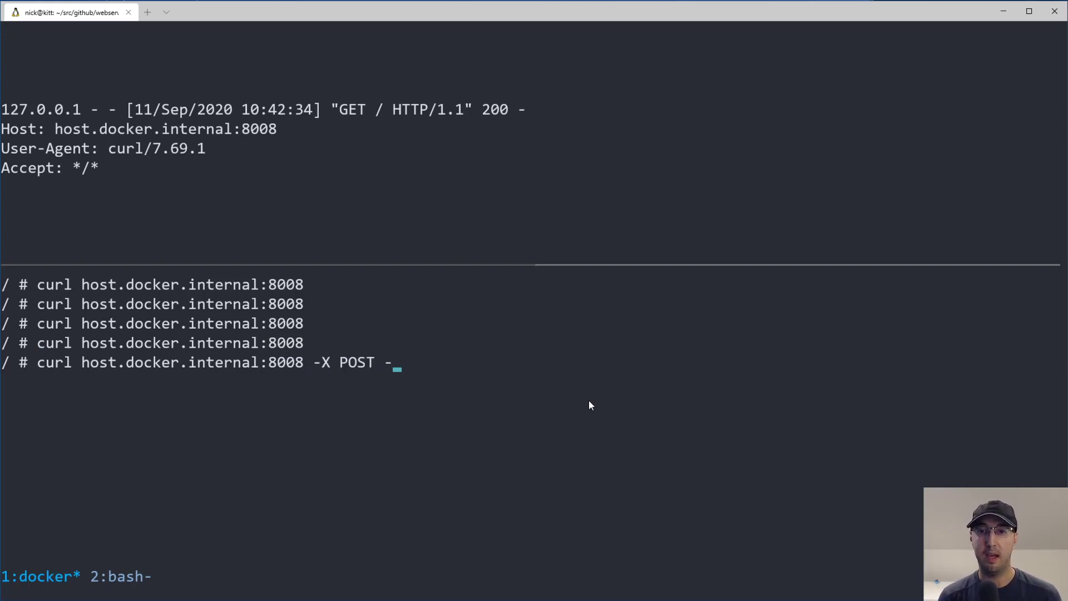
{"action": "type", "text": "-data \"a"}
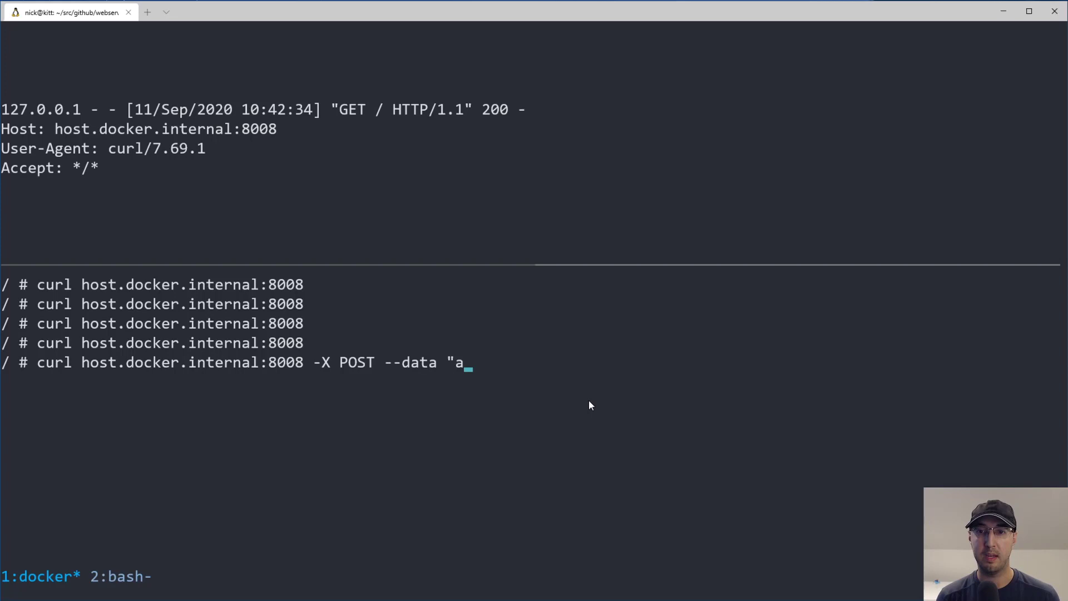
{"action": "type", "text": "=b\""}
{"action": "key", "text": "Return"}
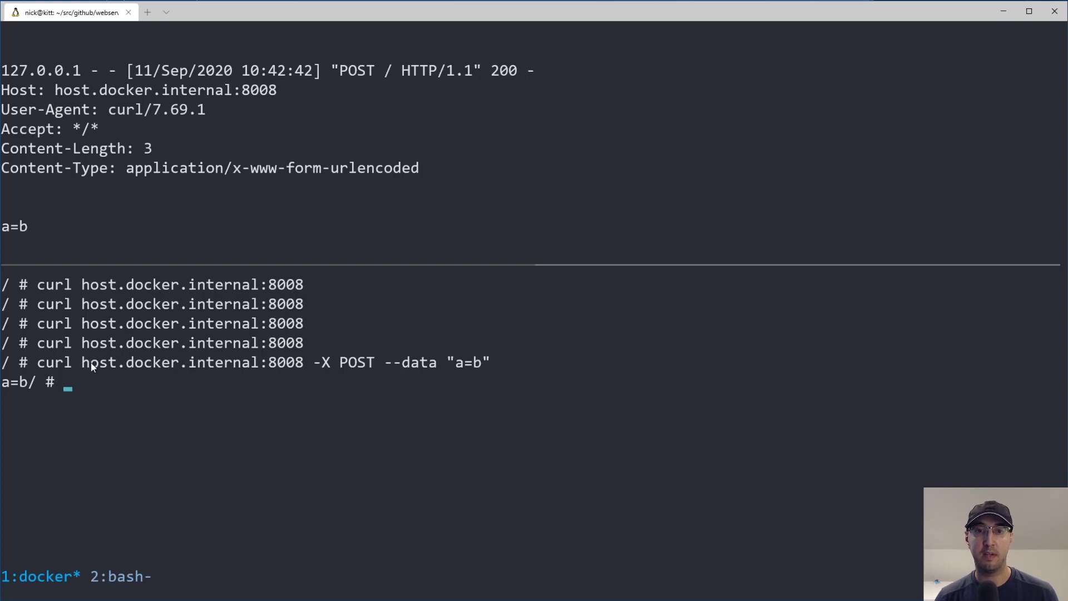
- Highlight the host.docker.internal address in the command, then focus the server pane
{"action": "left_click_drag", "start_coordinate": [82, 363], "coordinate": [174, 362]}
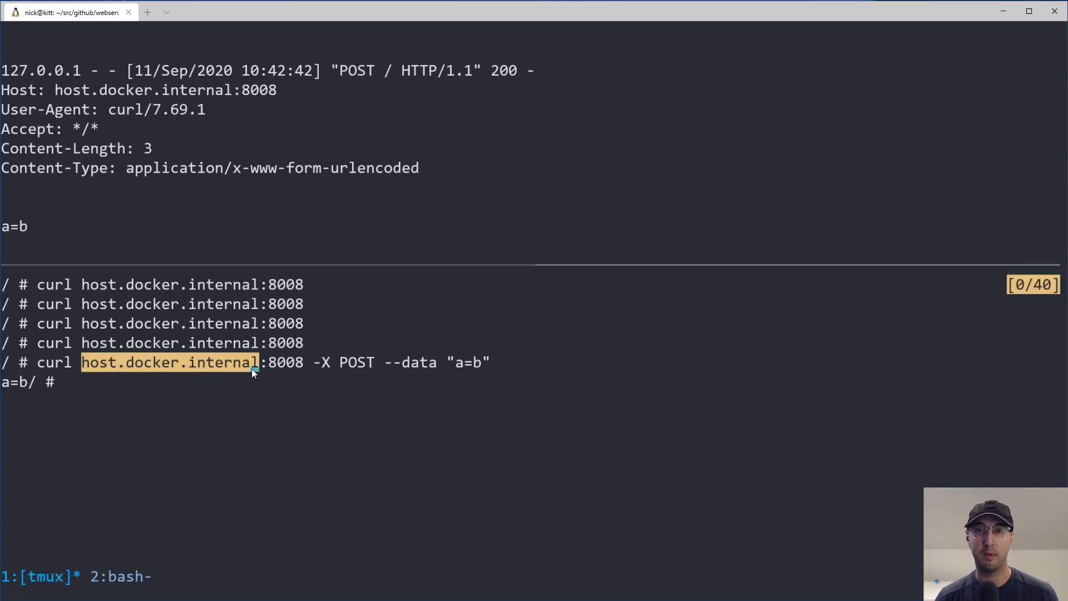
{"action": "left_click_drag", "start_coordinate": [255, 367], "coordinate": [255, 369]}
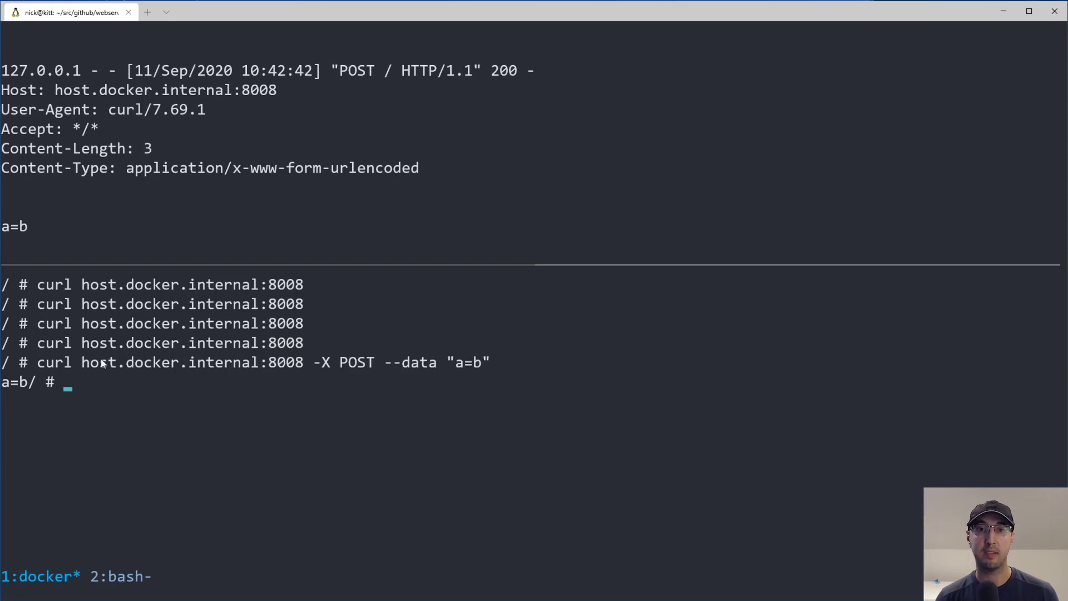
{"action": "left_click_drag", "start_coordinate": [83, 365], "coordinate": [253, 371]}
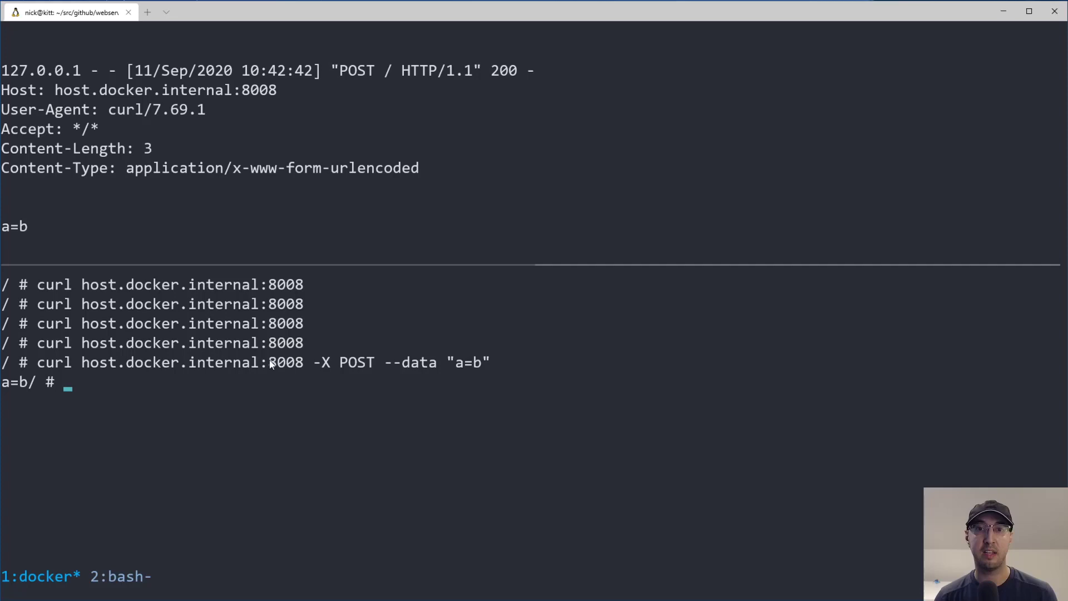
{"action": "left_click", "coordinate": [621, 199]}
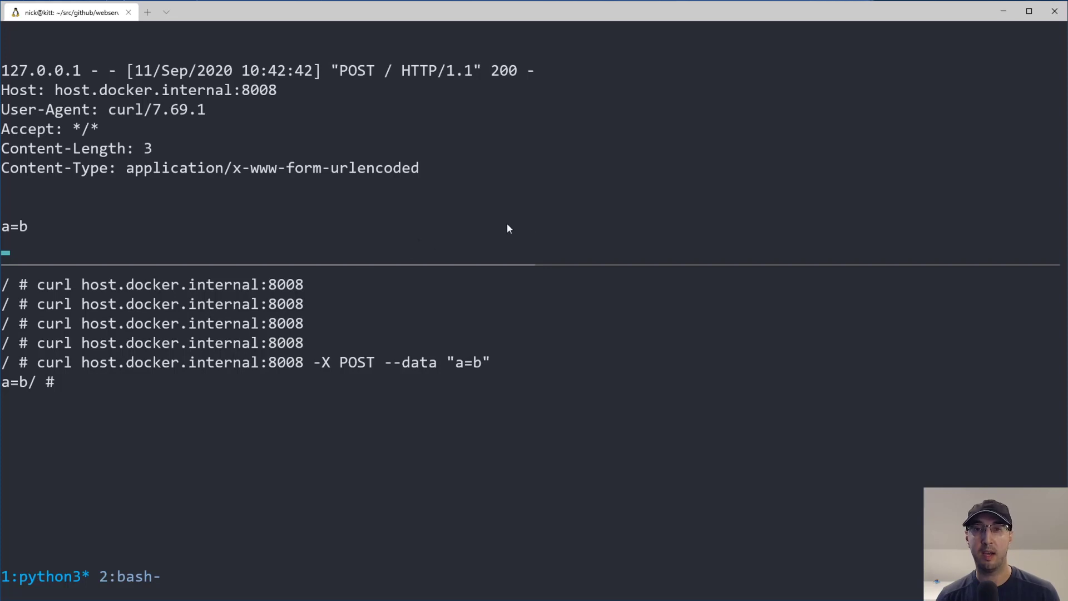
- Restart the Python webserver bound to 0.0.0.0:8008
{"action": "key", "text": "ctrl+c"}
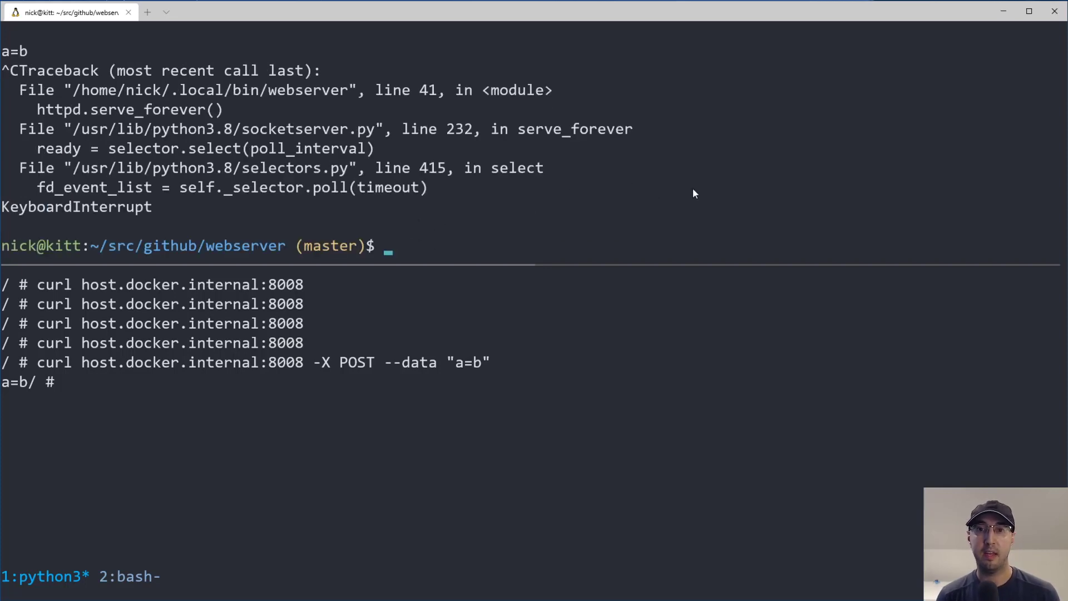
{"action": "type", "text": "webserver"}
{"action": "key", "text": "Return"}
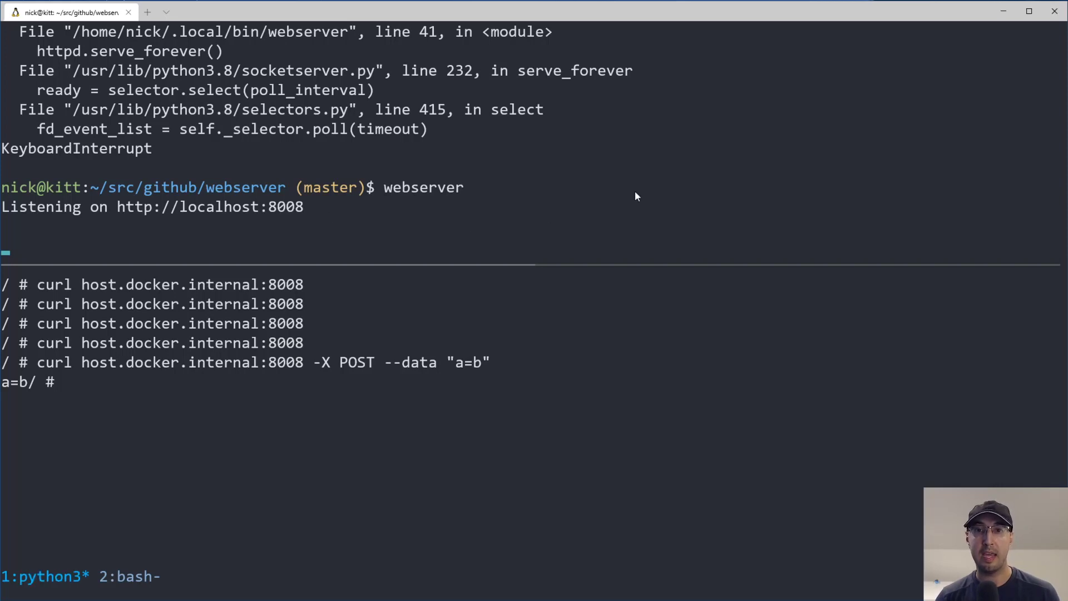
{"action": "key", "text": "ctrl+c"}
{"action": "key", "text": "Up"}
{"action": "type", "text": "0.0."}
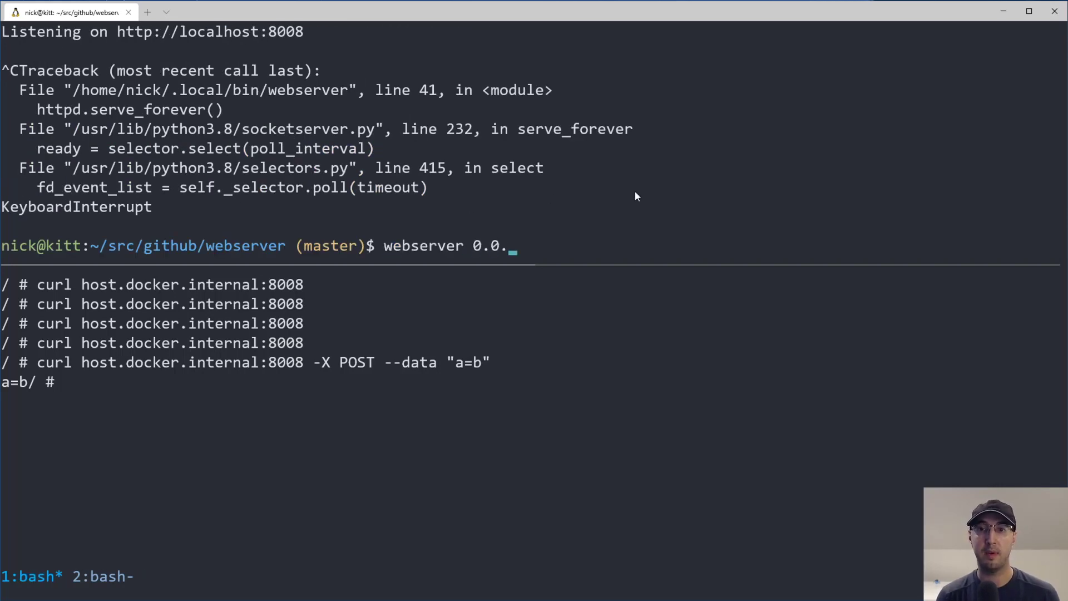
{"action": "type", "text": "0.0:"}
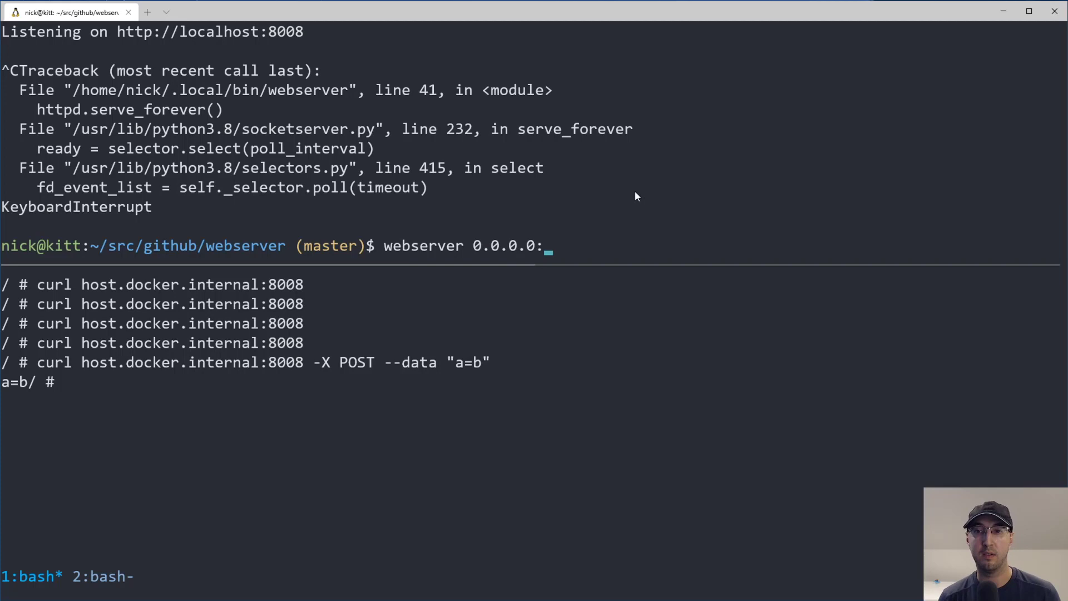
{"action": "type", "text": "8008"}
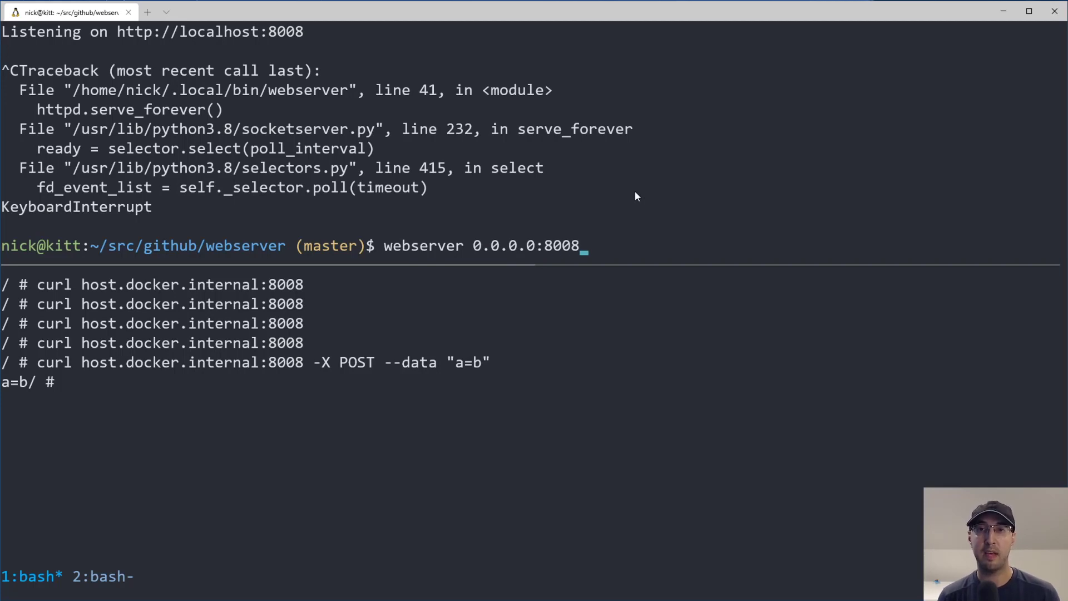
{"action": "key", "text": "Return"}
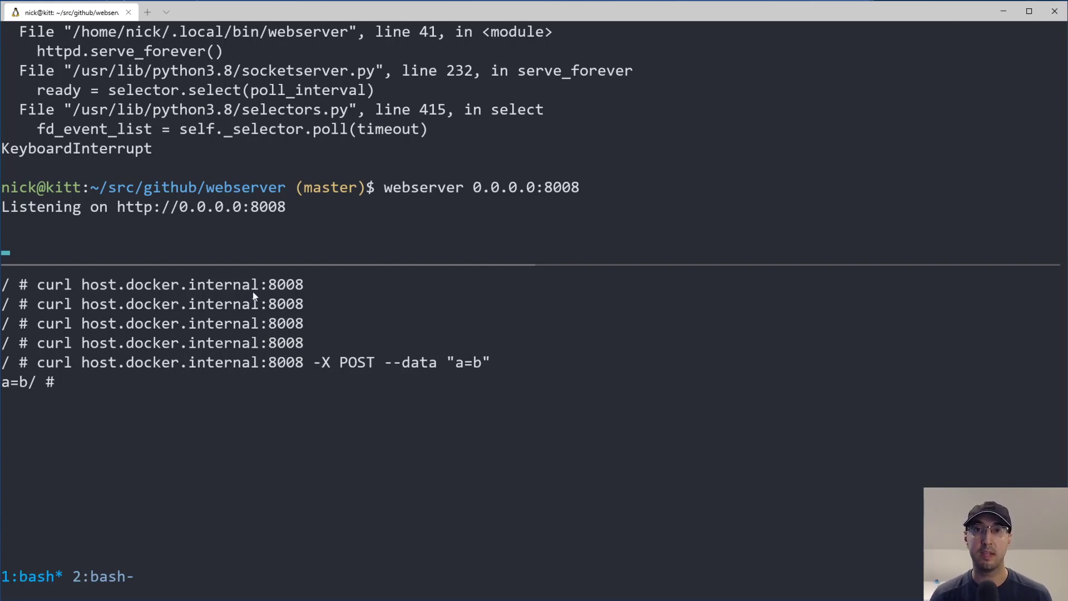
- Highlight the 0.0.0.0 bind address, resend the a=b POST, and switch to the GitHub repo
{"action": "left_click_drag", "start_coordinate": [82, 324], "coordinate": [254, 330]}
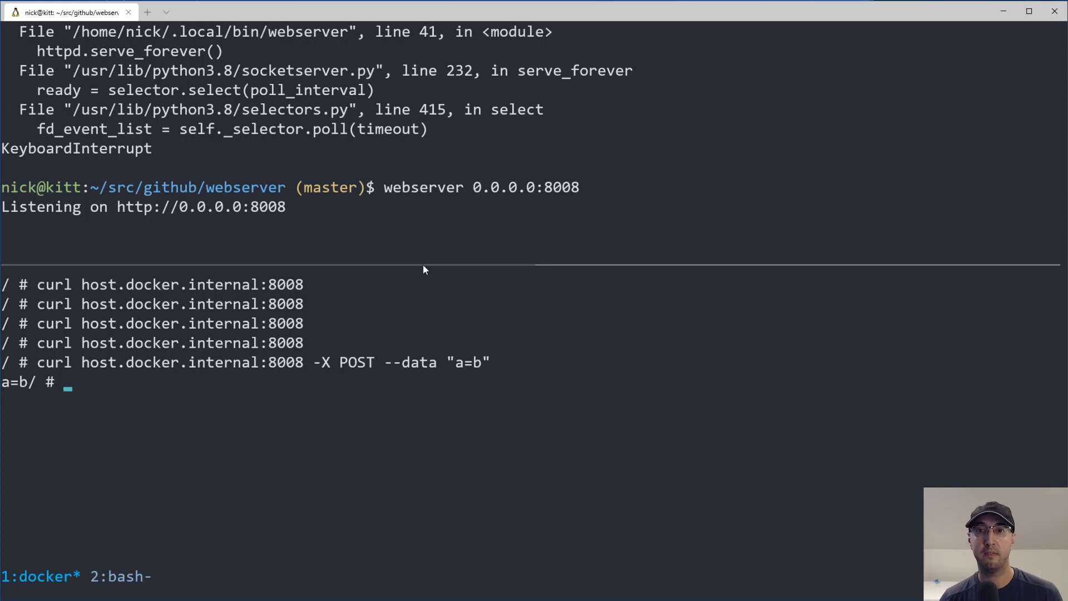
{"action": "left_click_drag", "start_coordinate": [474, 189], "coordinate": [534, 192]}
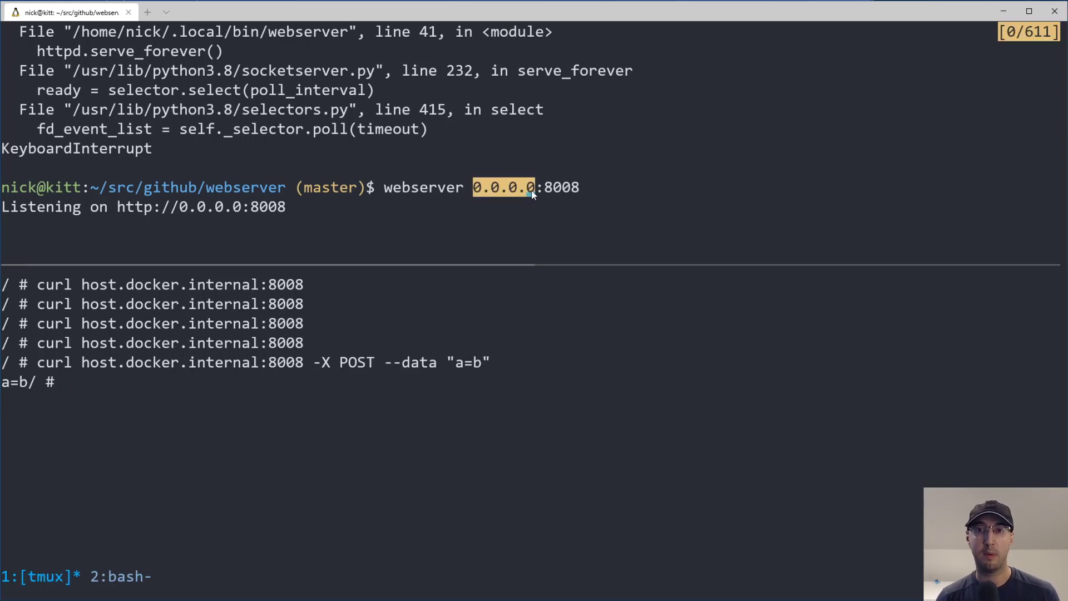
{"action": "key", "text": "Up"}
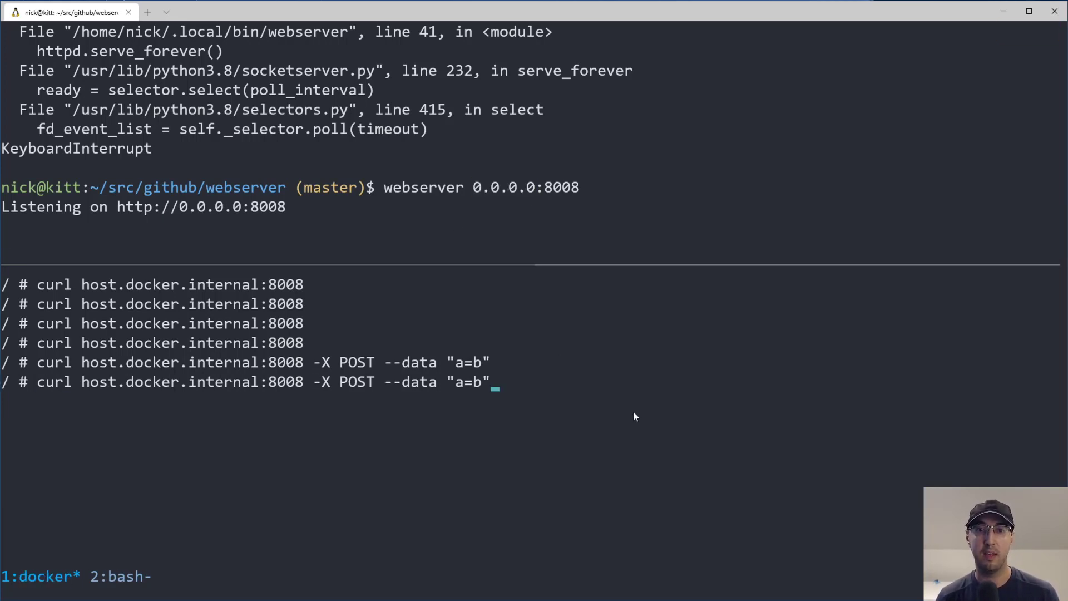
{"action": "key", "text": "Return"}
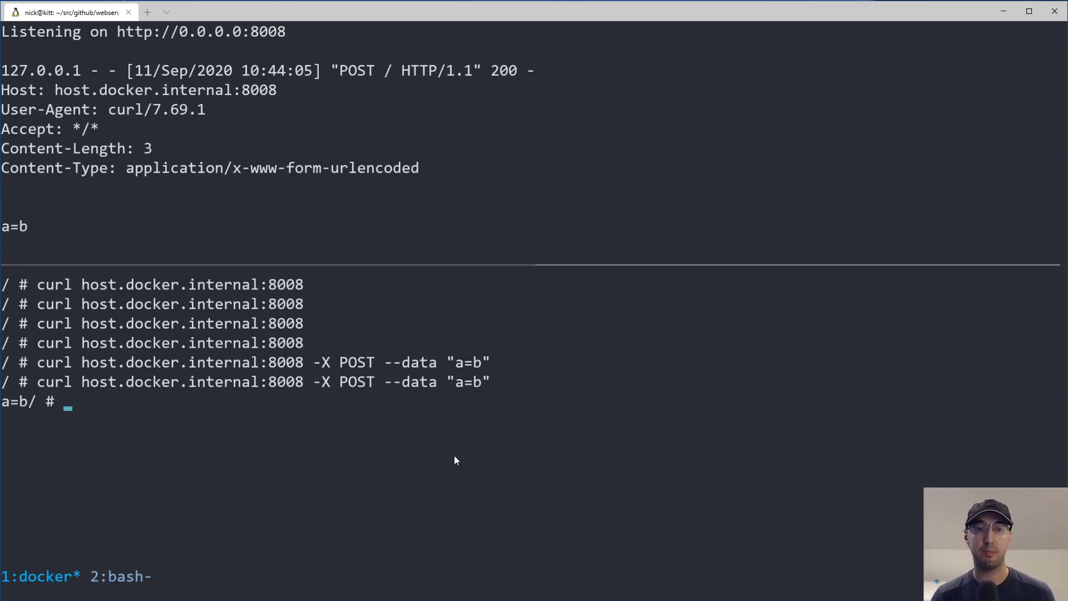
{"action": "key", "text": "alt+Tab"}
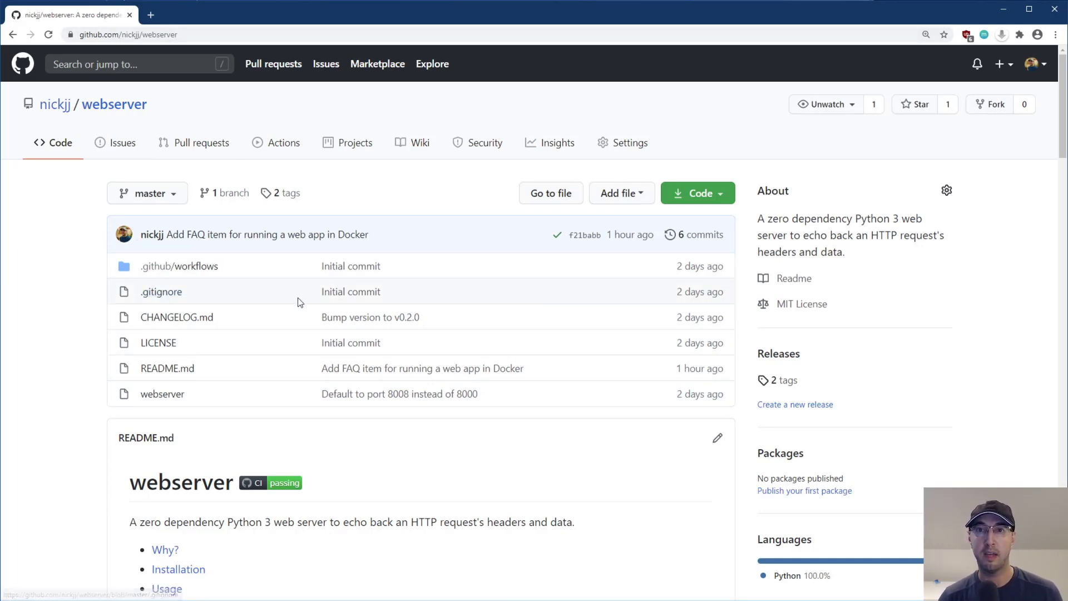
{"action": "scroll", "coordinate": [543, 398], "scroll_direction": "down", "scroll_amount": 3}
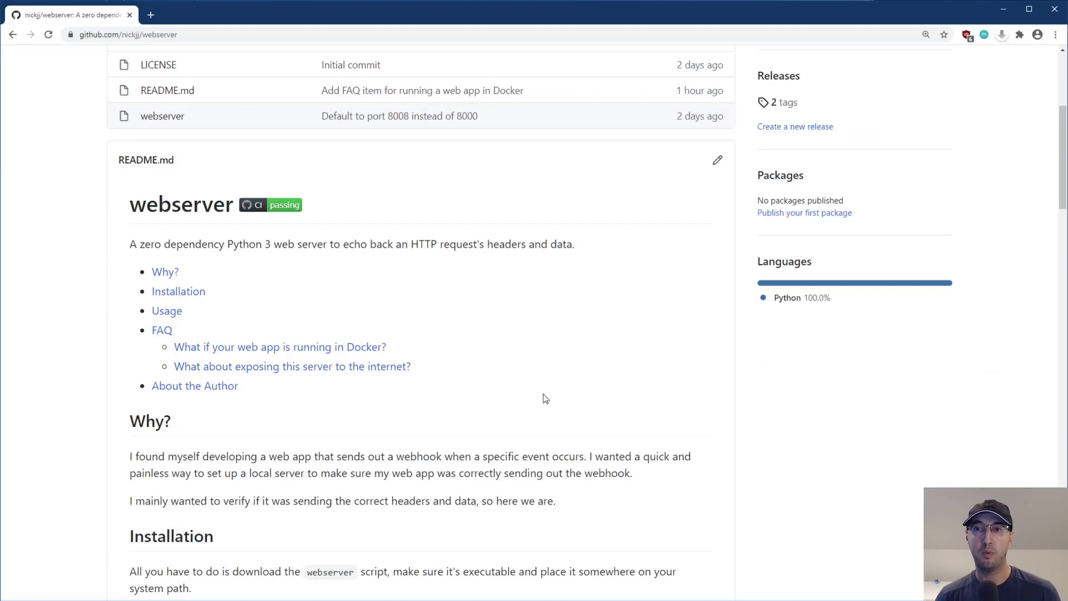
{"action": "scroll", "coordinate": [543, 398], "scroll_direction": "down", "scroll_amount": 2}
{"action": "scroll", "coordinate": [544, 397], "scroll_direction": "down", "scroll_amount": 2}
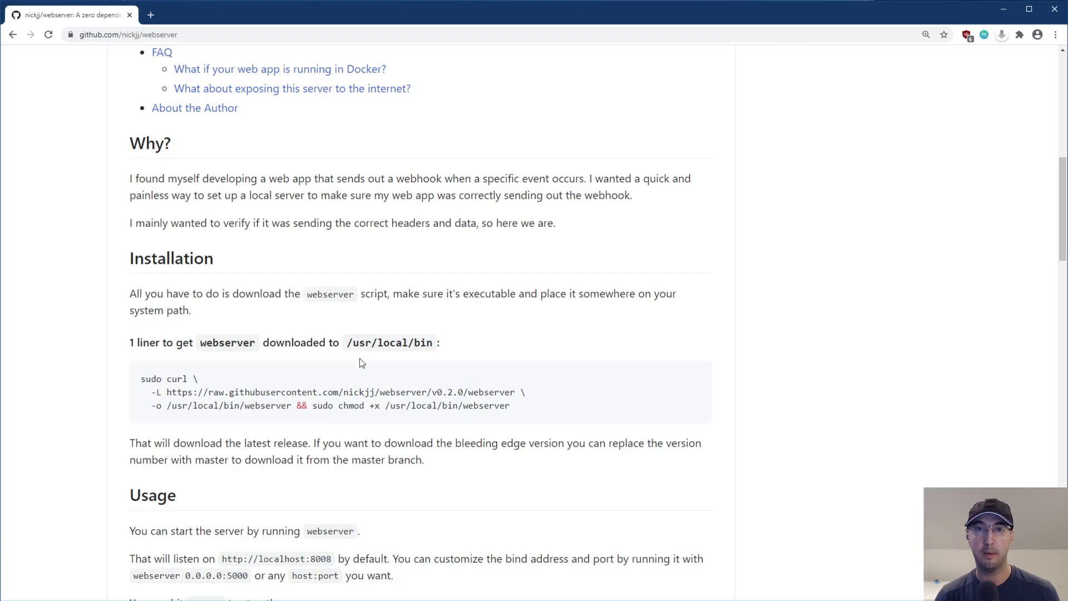
{"action": "mouse_move", "coordinate": [404, 347]}
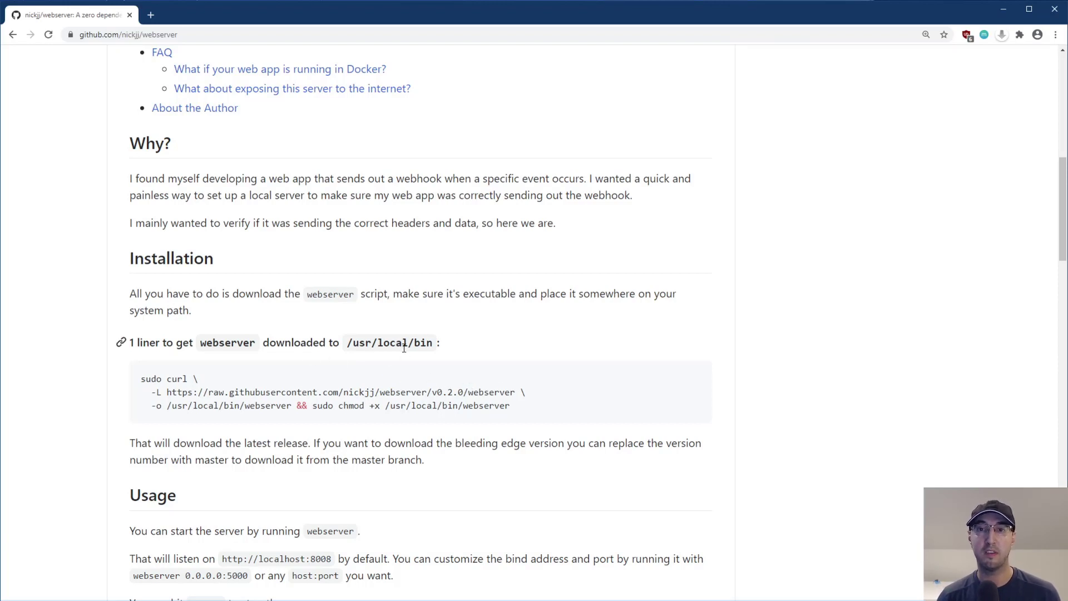
- Highlight +x in the install command, open the ngrok link in a background tab, and select 'webserver'
{"action": "left_click_drag", "start_coordinate": [370, 406], "coordinate": [383, 406]}
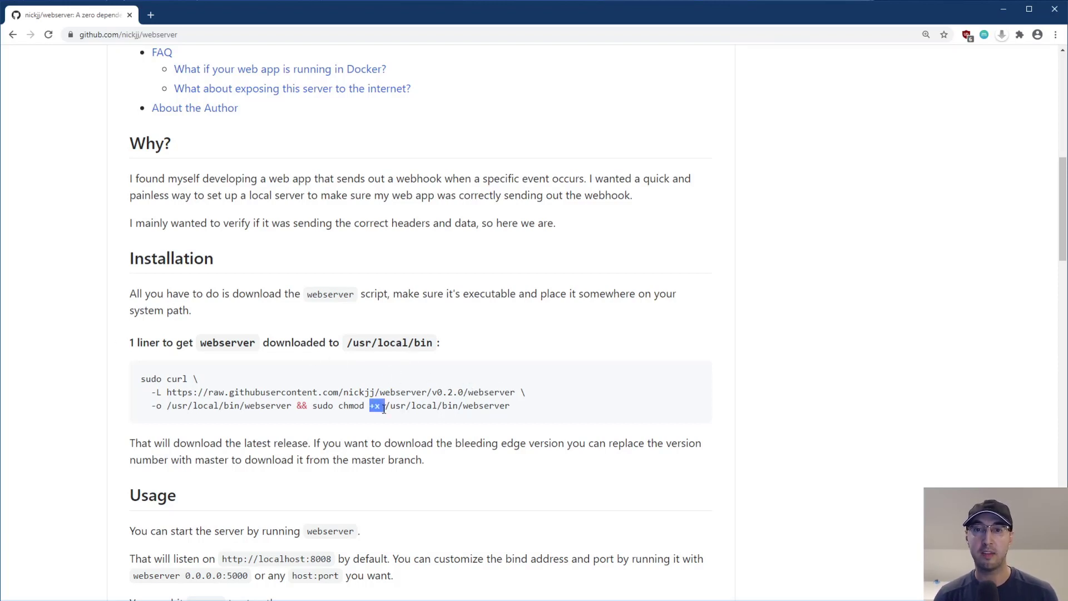
{"action": "left_click", "coordinate": [483, 405]}
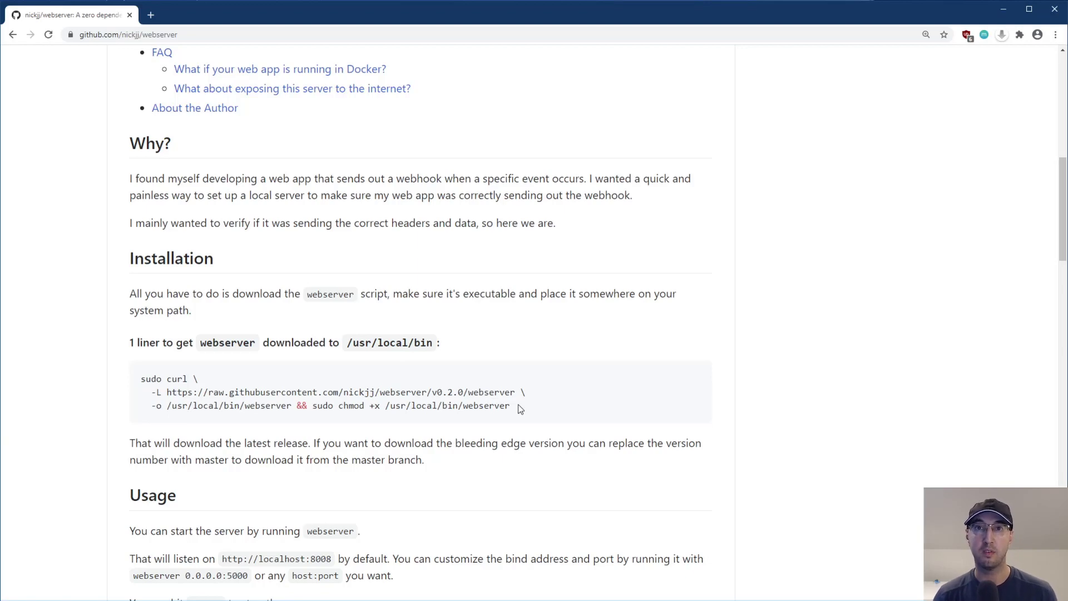
{"action": "mouse_move", "coordinate": [1062, 209]}
{"action": "left_mouse_down"}
{"action": "mouse_move", "coordinate": [1061, 493]}
{"action": "mouse_move", "coordinate": [1062, 483]}
{"action": "left_mouse_up"}
{"action": "scroll", "coordinate": [853, 493], "scroll_direction": "up", "scroll_amount": 4}
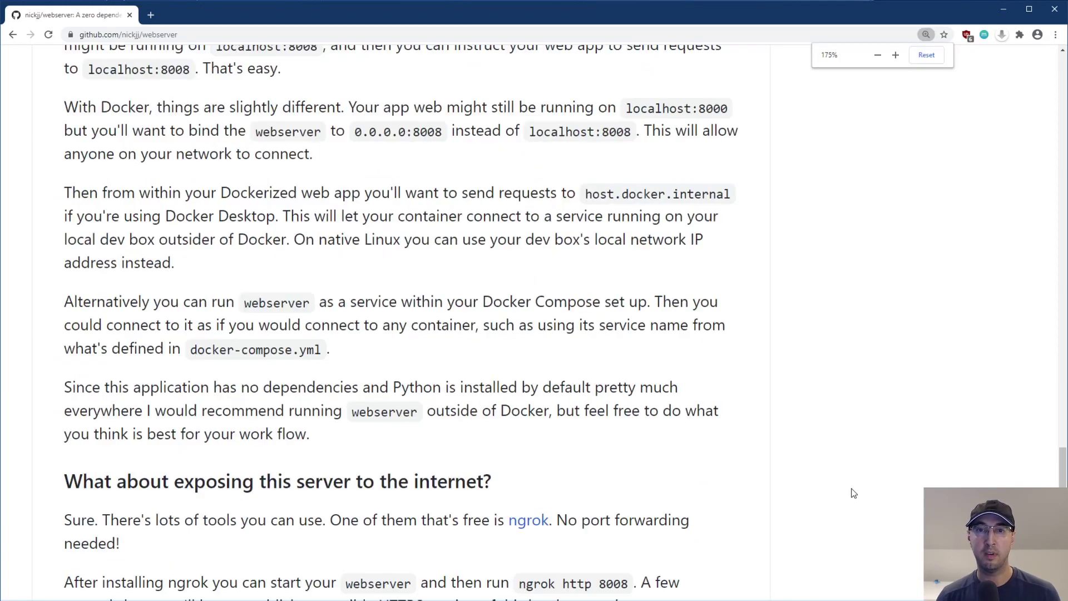
{"action": "scroll", "coordinate": [852, 493], "scroll_direction": "down", "scroll_amount": 2}
{"action": "scroll", "coordinate": [853, 493], "scroll_direction": "down", "scroll_amount": 1, "text": "ctrl"}
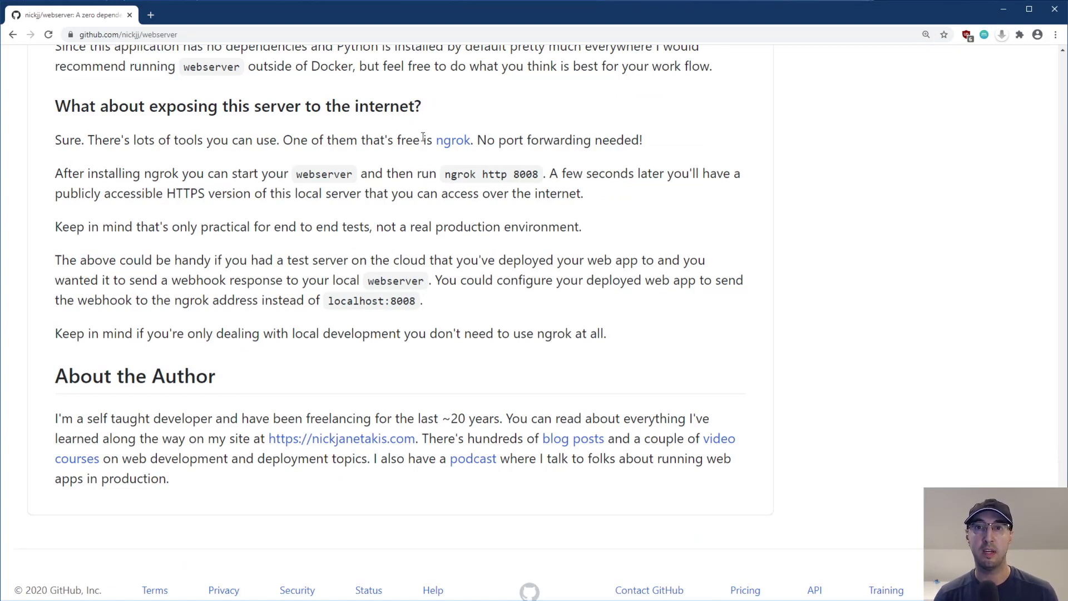
{"action": "middle_click", "coordinate": [445, 145]}
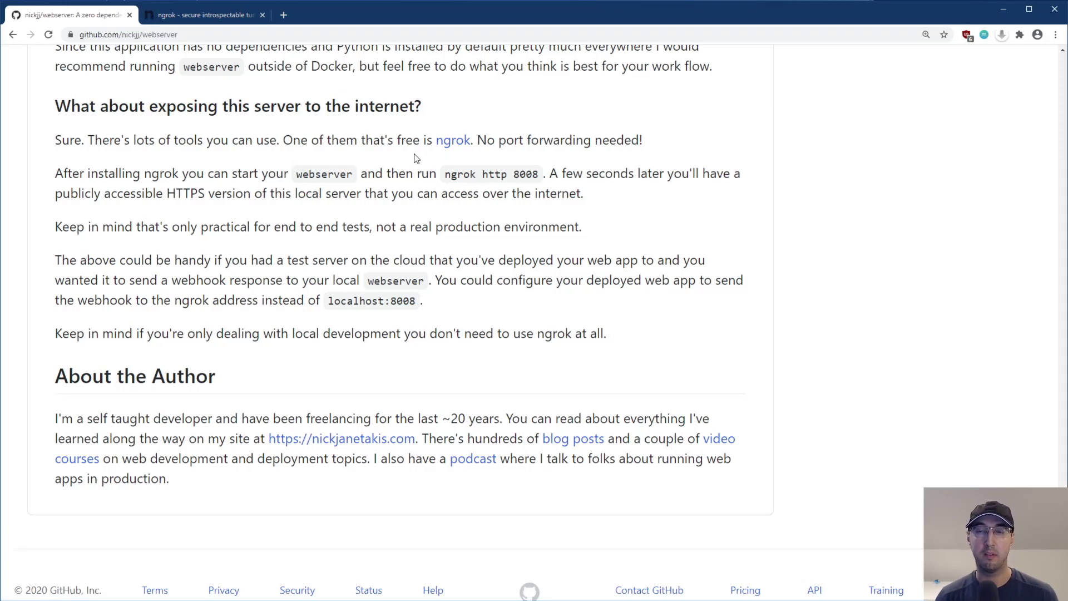
{"action": "left_click_drag", "start_coordinate": [297, 176], "coordinate": [354, 175]}
{"action": "left_click", "coordinate": [359, 177]}
- Exit the container shell back to the host prompt and clear the pane
{"action": "key", "text": "alt+Tab"}
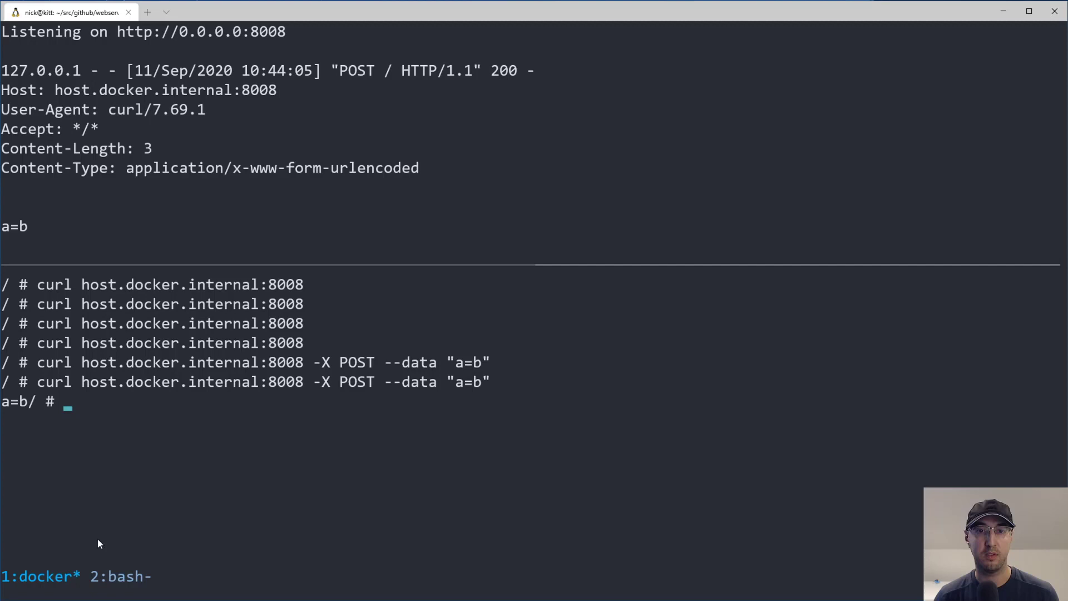
{"action": "key", "text": "ctrl+d"}
{"action": "type", "text": "cle"}
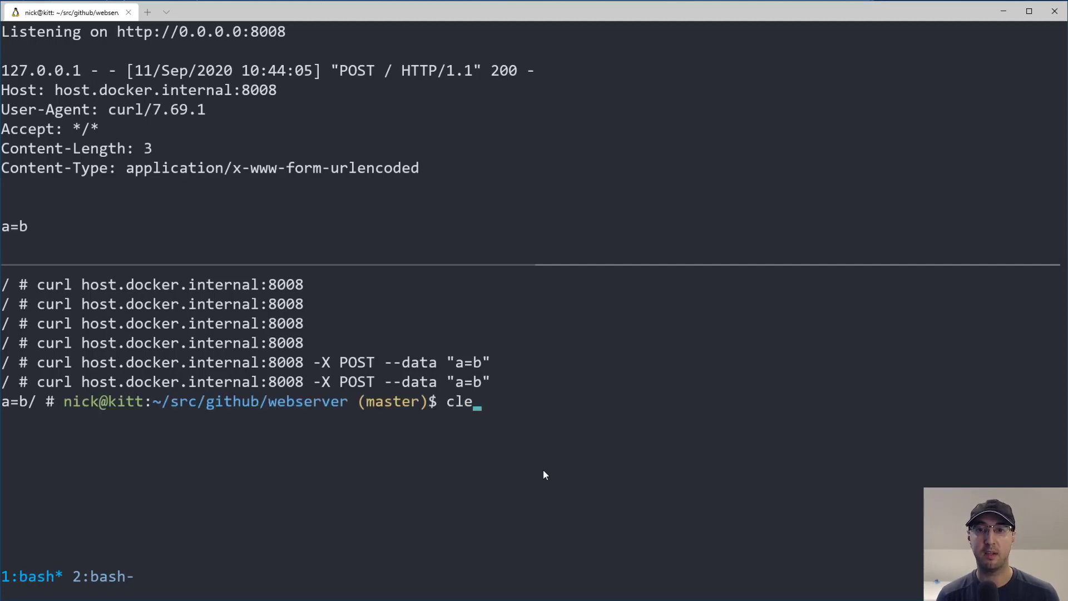
{"action": "type", "text": "ar"}
{"action": "key", "text": "Return"}
{"action": "type", "text": "ngrok"}
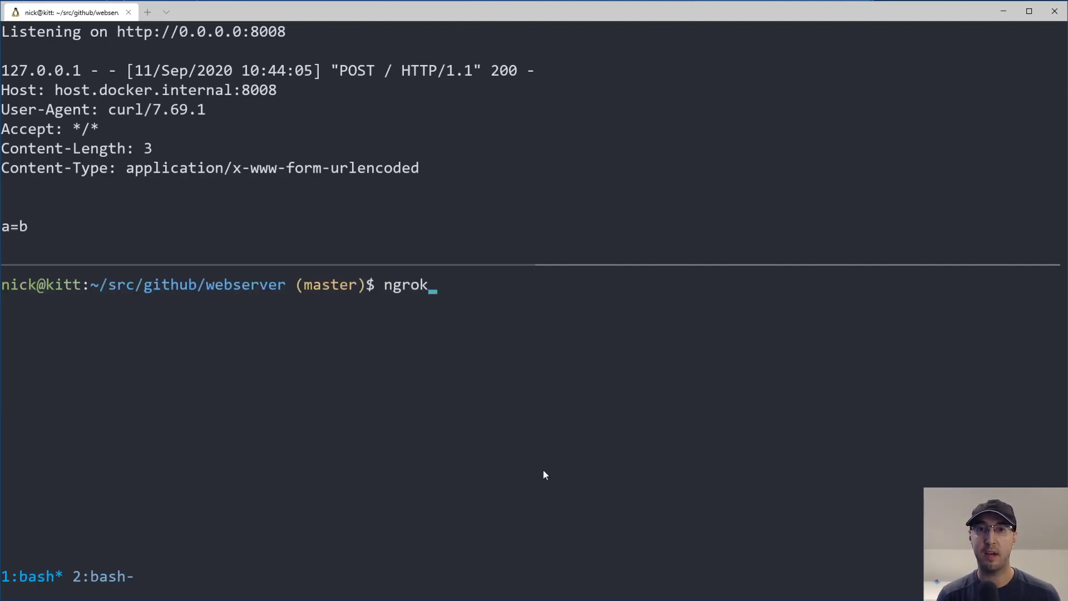
{"action": "type", "text": " htp"}
- Start an ngrok tunnel to port 8008 and highlight its public https address
{"action": "key", "text": "BackSpace"}
{"action": "type", "text": "t"}
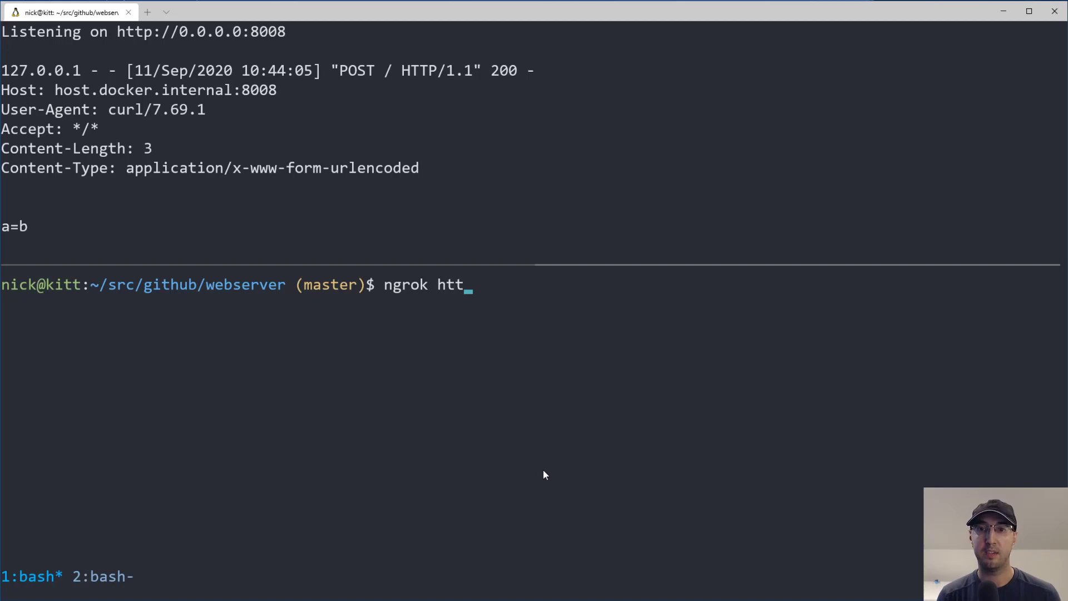
{"action": "type", "text": "p 8008"}
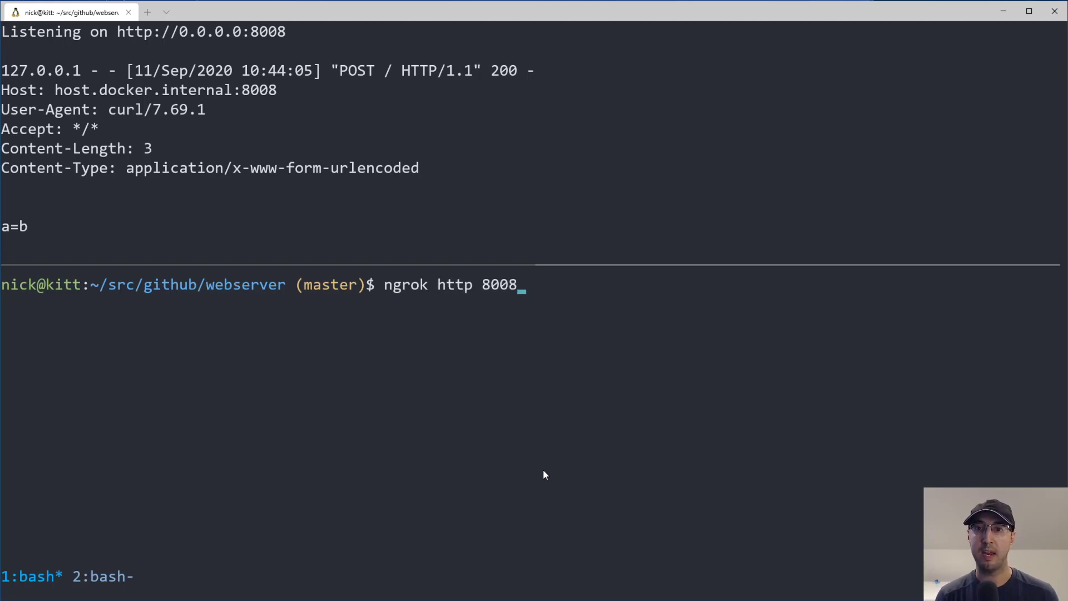
{"action": "key", "text": "Return"}
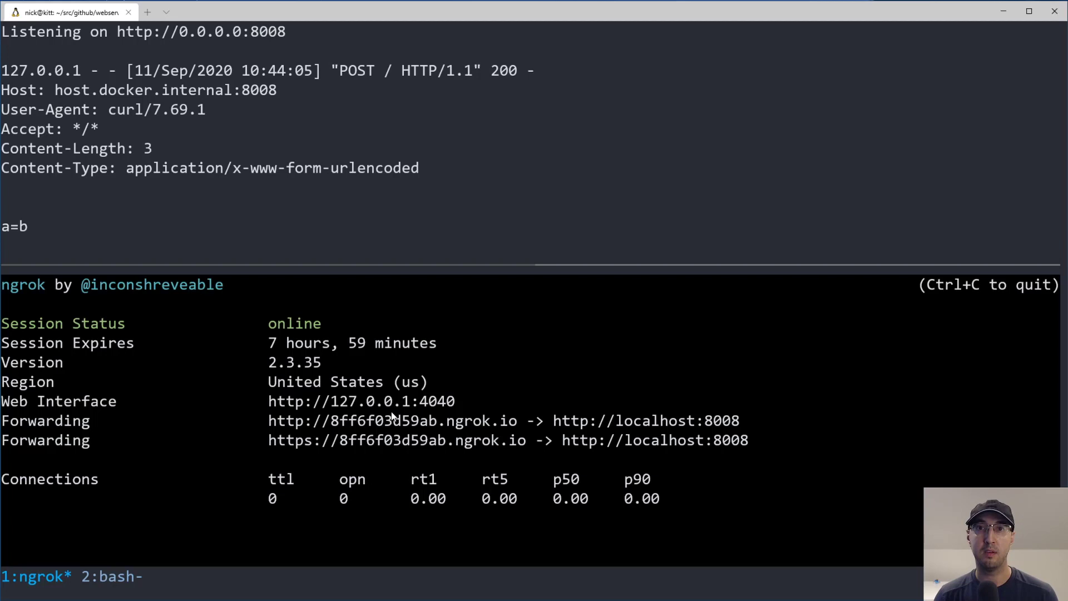
{"action": "left_click_drag", "start_coordinate": [270, 442], "coordinate": [527, 442]}
- Copy the ngrok https address and curl it from tmux window 2
{"action": "key", "text": "ctrl+b"}
{"action": "type", "text": "2"}
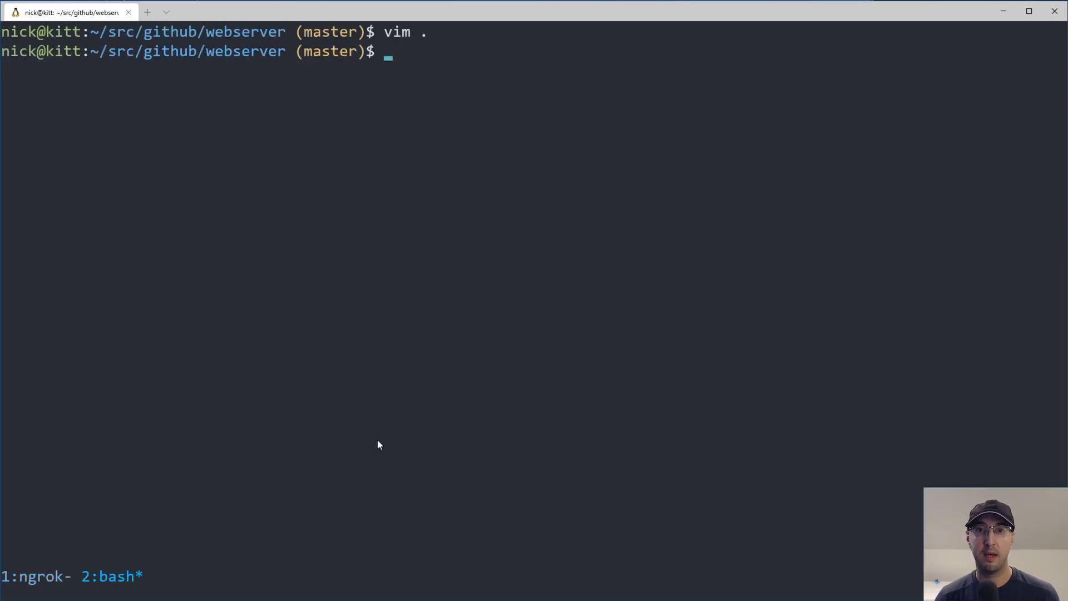
{"action": "type", "text": "curl"}
{"action": "key", "text": "ctrl+b"}
{"action": "key", "text": "bracketright"}
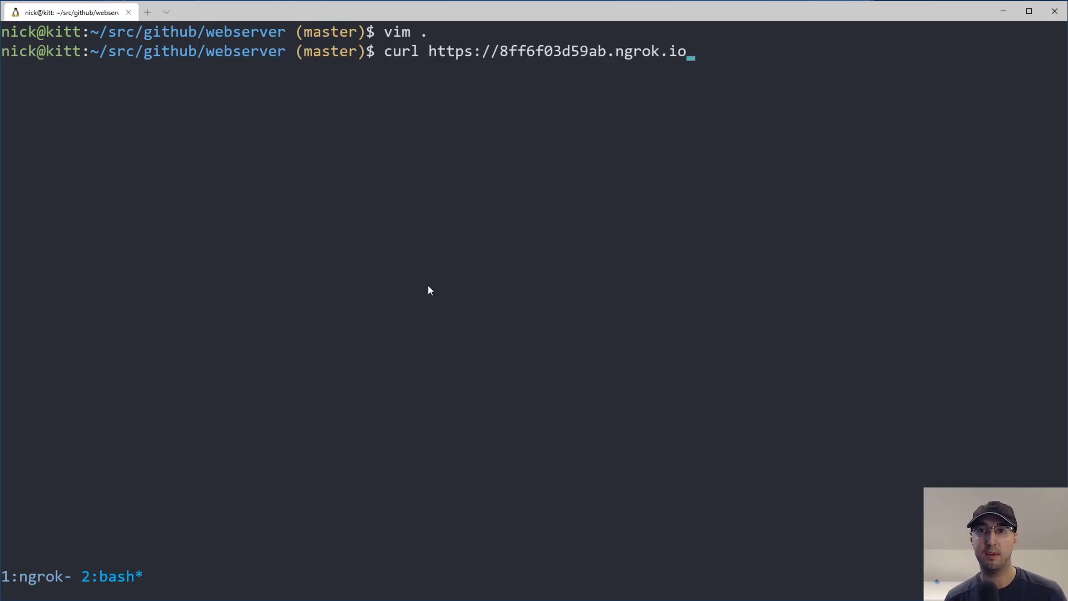
{"action": "key", "text": "Return"}
- Return to window 1 and highlight the ngrok hostname in the server's logged GET
{"action": "key", "text": "ctrl+b"}
{"action": "key", "text": "1"}
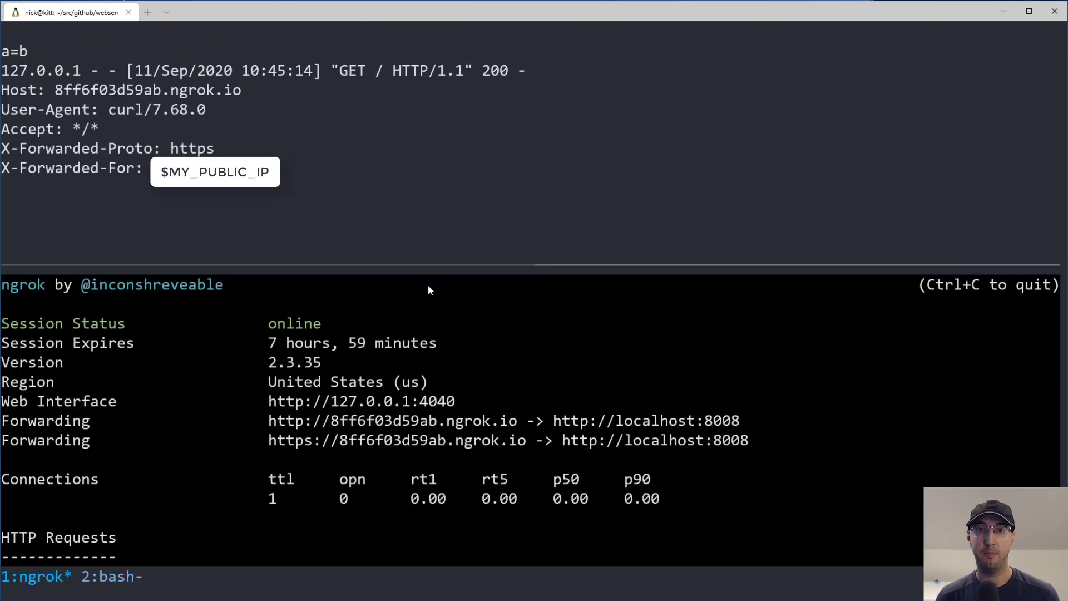
{"action": "left_click", "coordinate": [308, 202]}
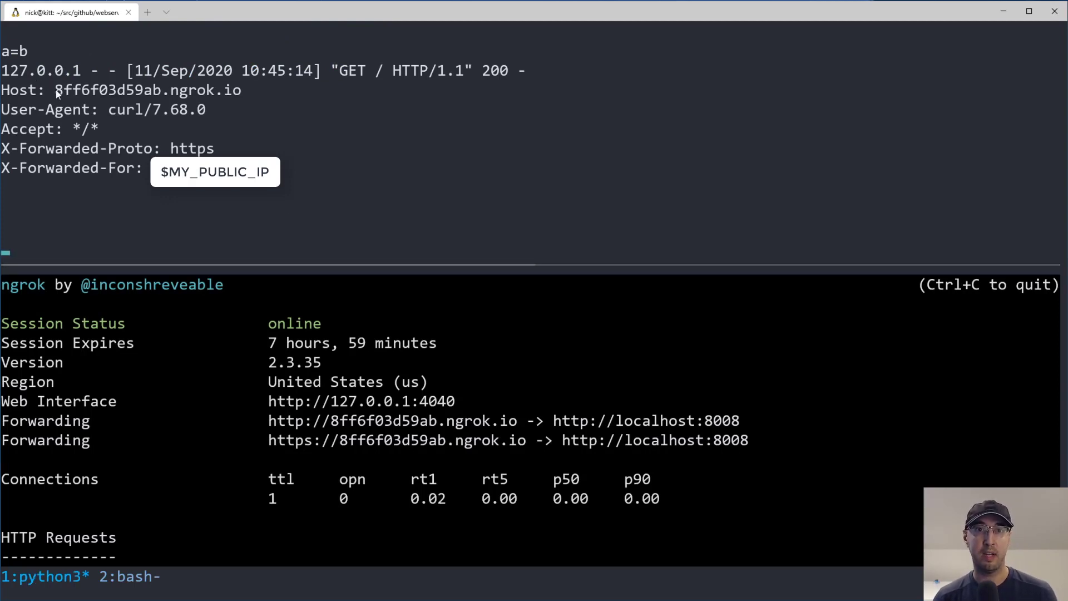
{"action": "left_click_drag", "start_coordinate": [55, 90], "coordinate": [241, 90]}
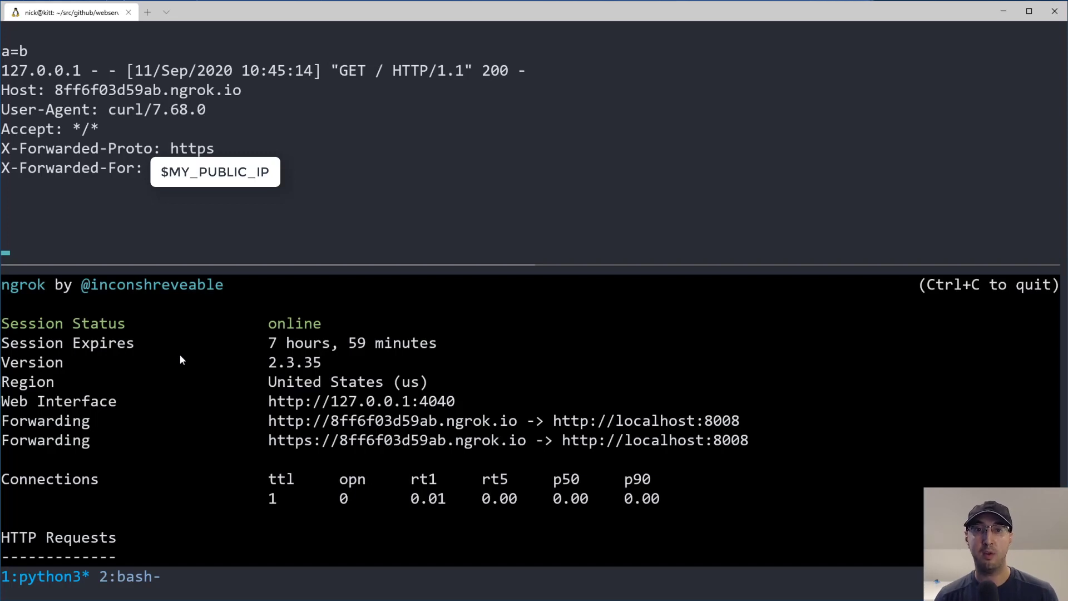
- Switch to the webserver repository page in Chrome
{"action": "key", "text": "alt+Tab"}
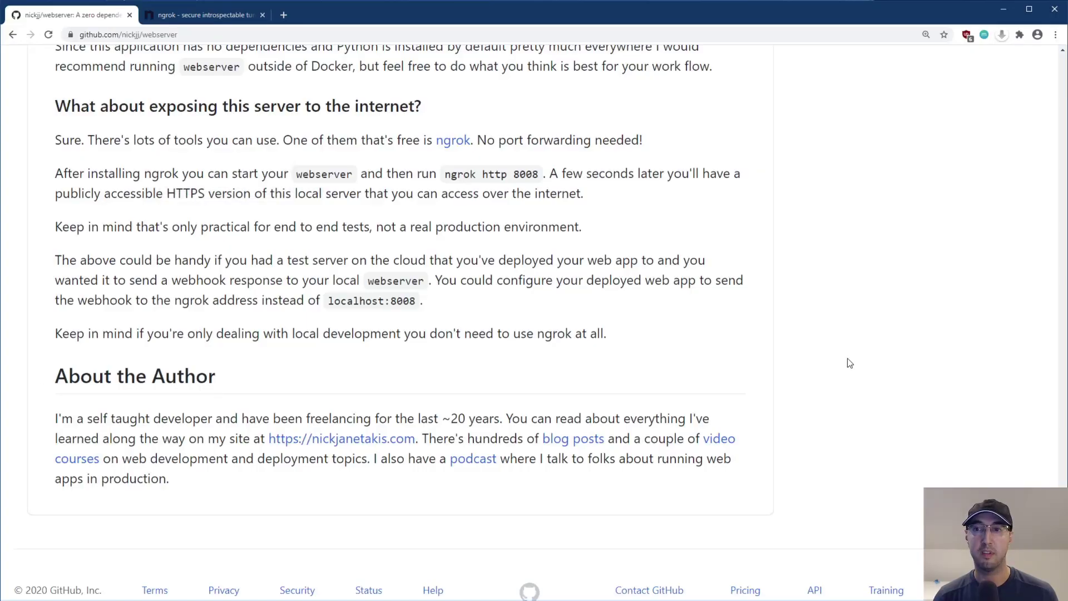
{"action": "scroll", "coordinate": [605, 372], "scroll_direction": "up", "scroll_amount": 15}
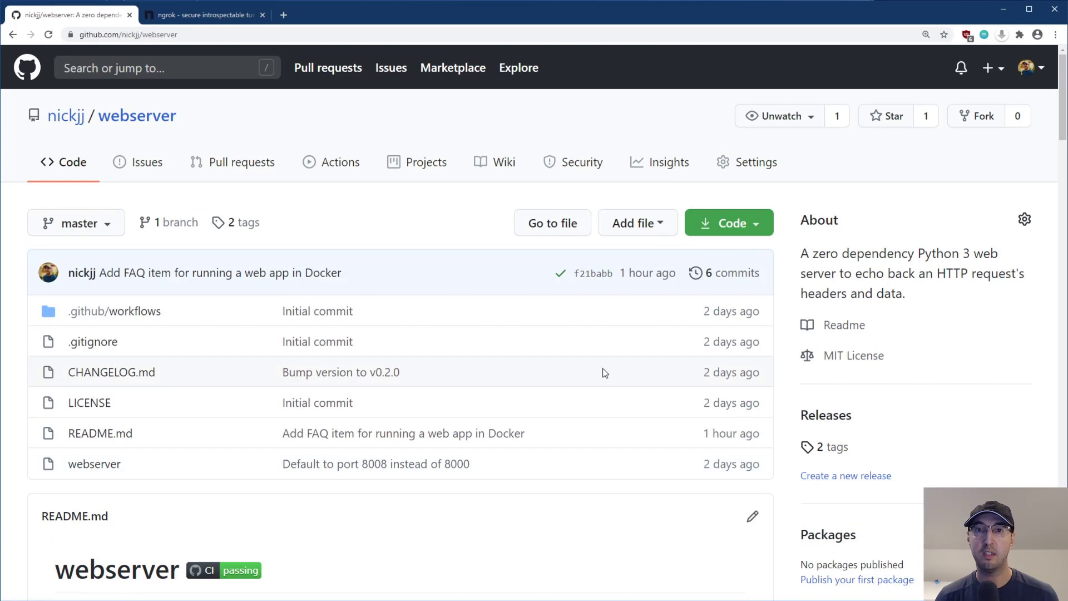